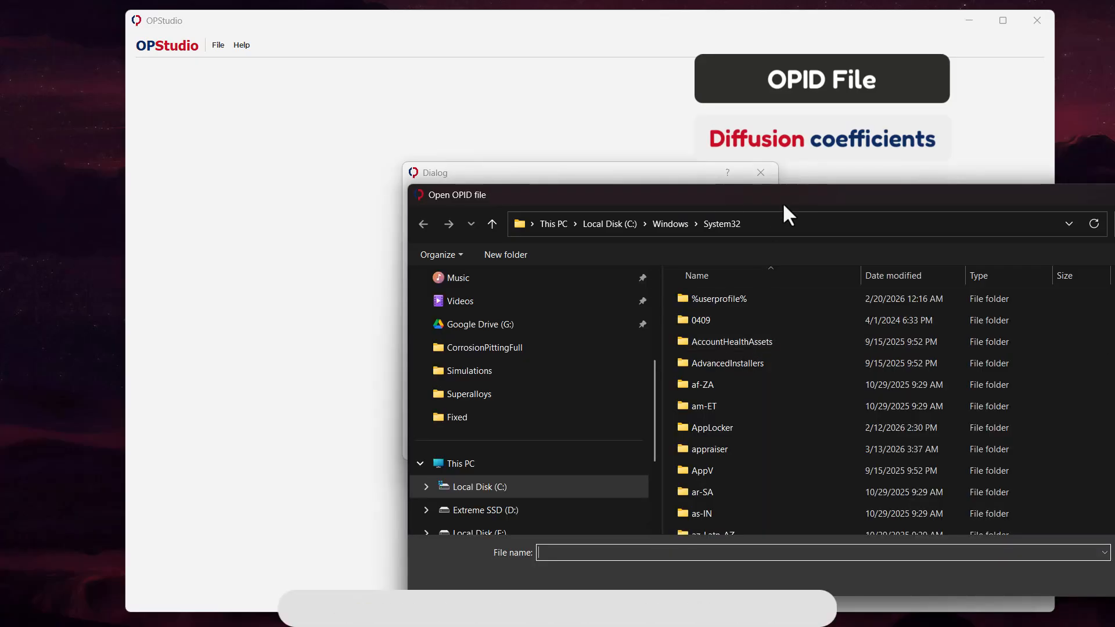
Step: Choose AlNi.opid from the Superalloys\Fixed folder as the linearized phase diagram file
left_click_drag(789, 192, 511, 100)
left_click(520, 127)
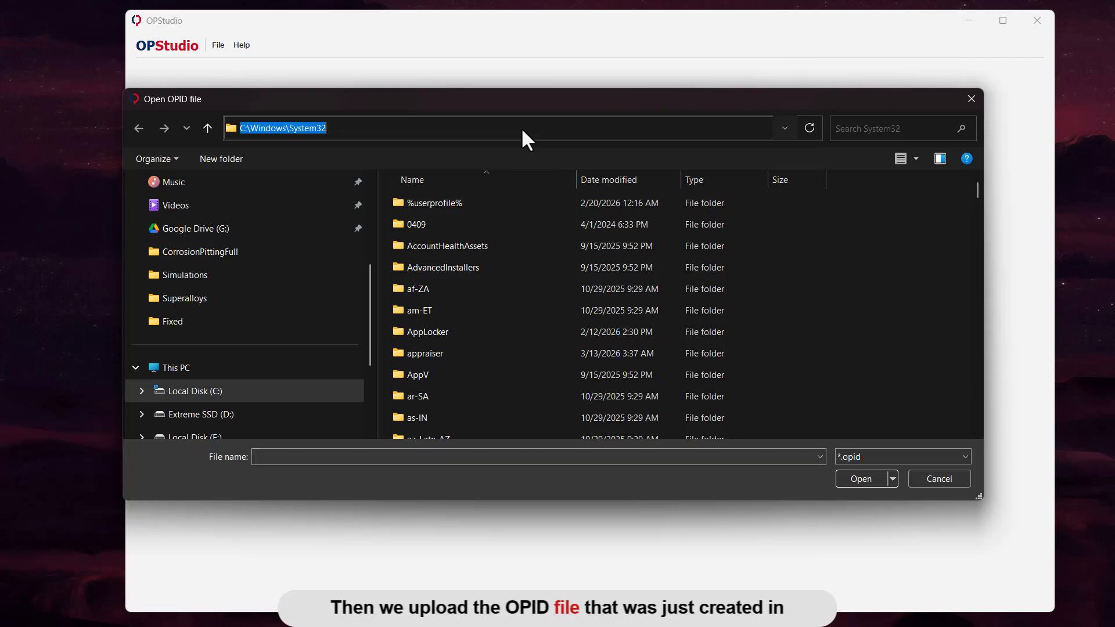
type("E:\\Company\\Marketing\\Video\\Superalloys\\Fixed")
key("Return")
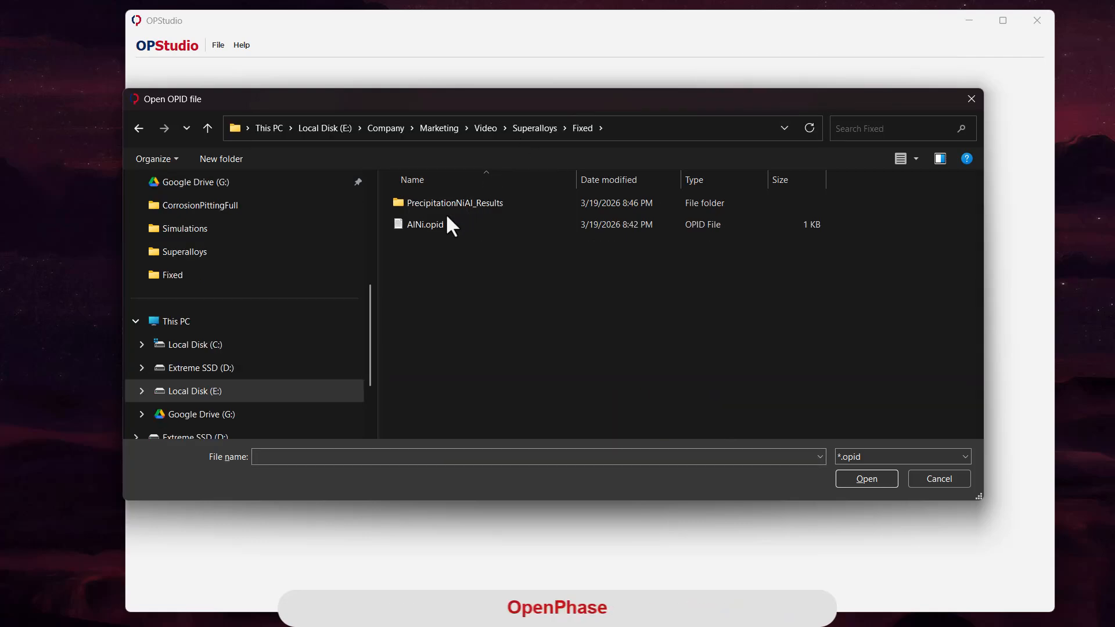
left_click(428, 225)
left_click(887, 480)
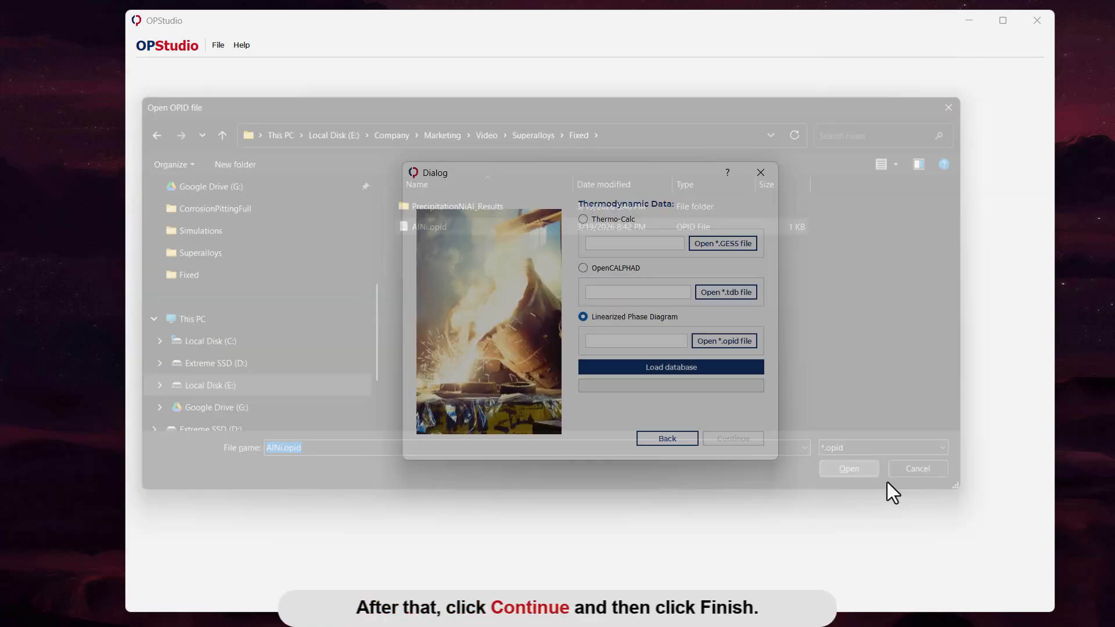
Step: Load the thermodynamic database and complete the project setup with the plasticity model left at None
left_click(691, 368)
left_click(735, 440)
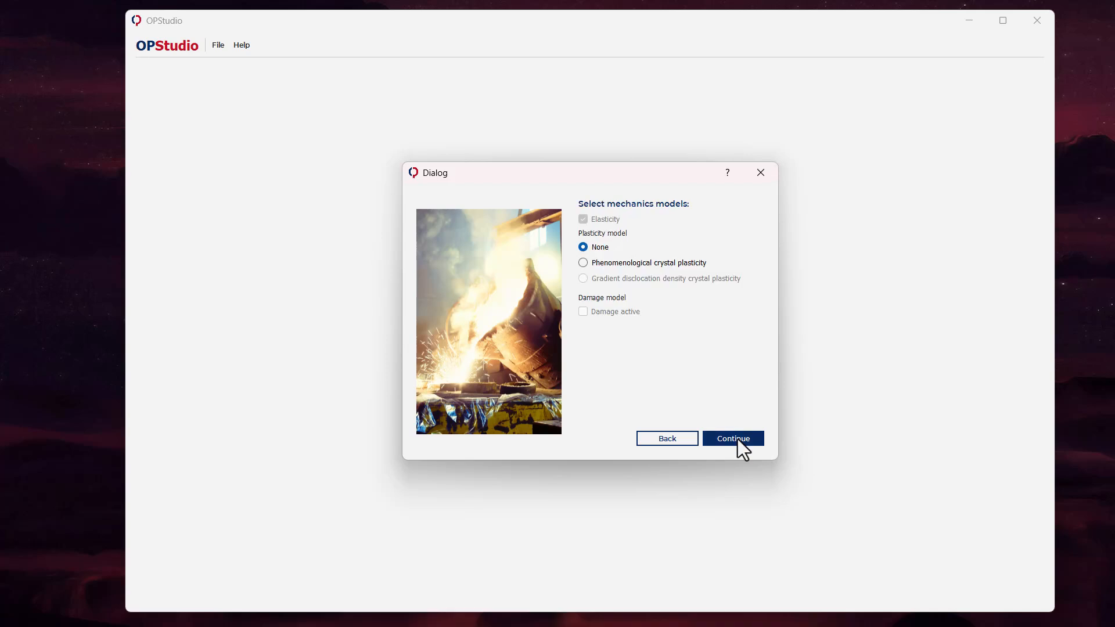
left_click(737, 440)
left_click(737, 440)
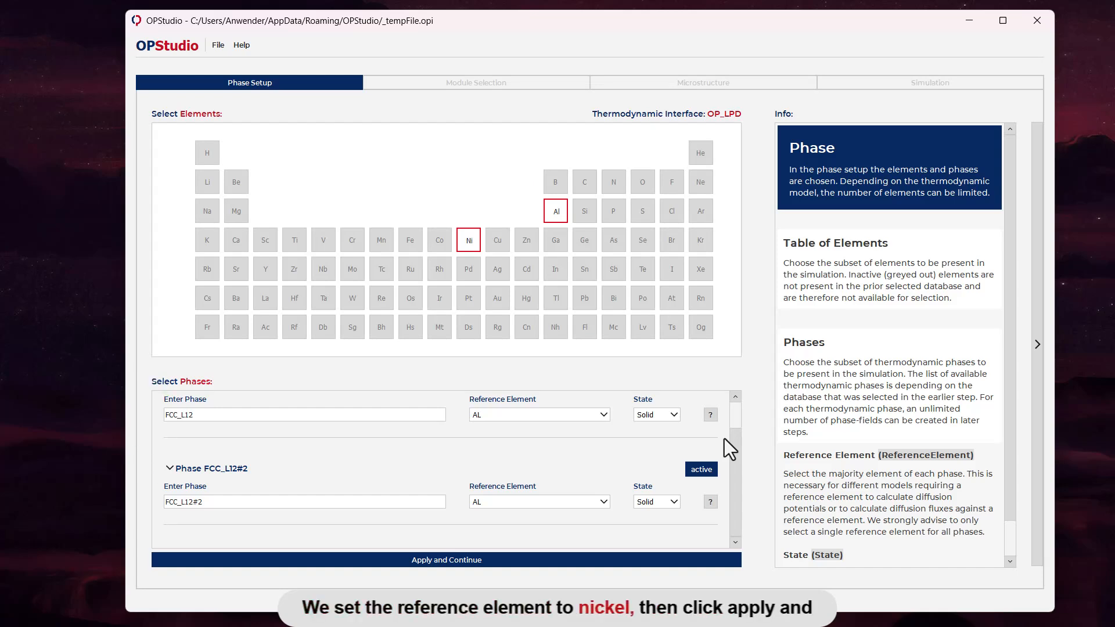
Step: Set the reference element of phases FCC_L12 and FCC_L12#2 to NI and apply the phase setup
left_click(587, 414)
left_click(581, 432)
left_click(510, 502)
left_click(500, 525)
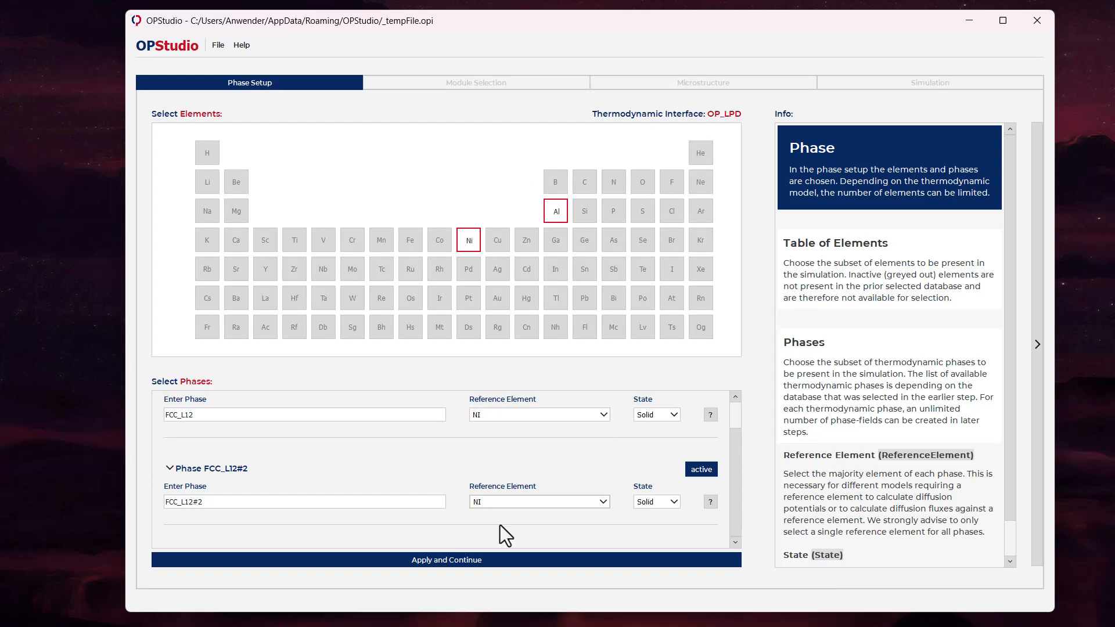
left_click(468, 559)
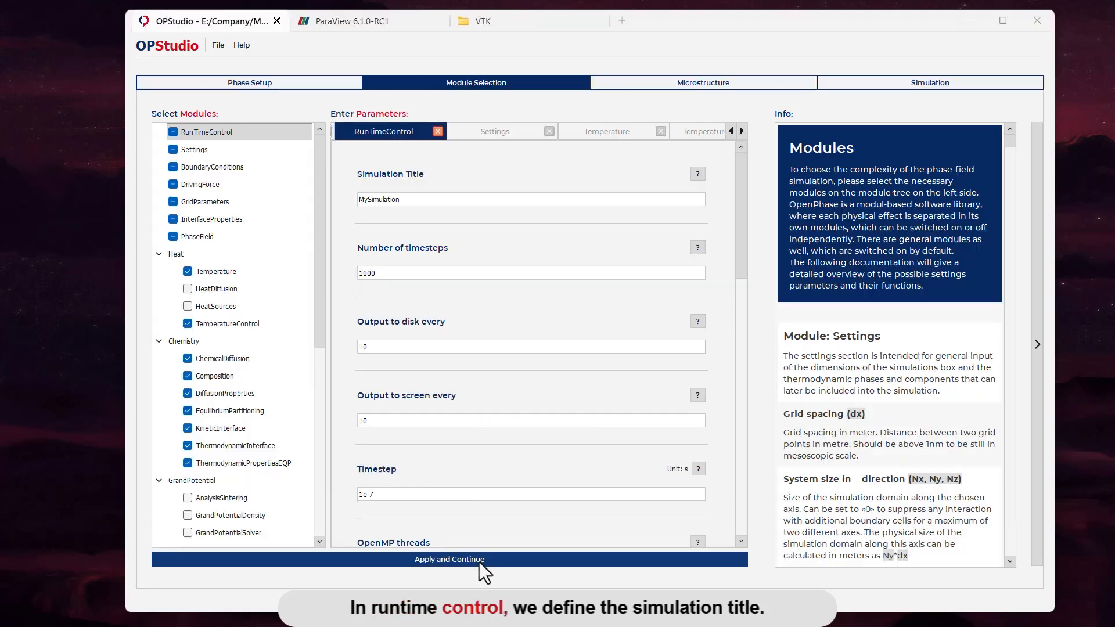
Step: In RunTimeControl, set the simulation title to Superalloys and the number of timesteps to 10000
left_click_drag(412, 200, 336, 201)
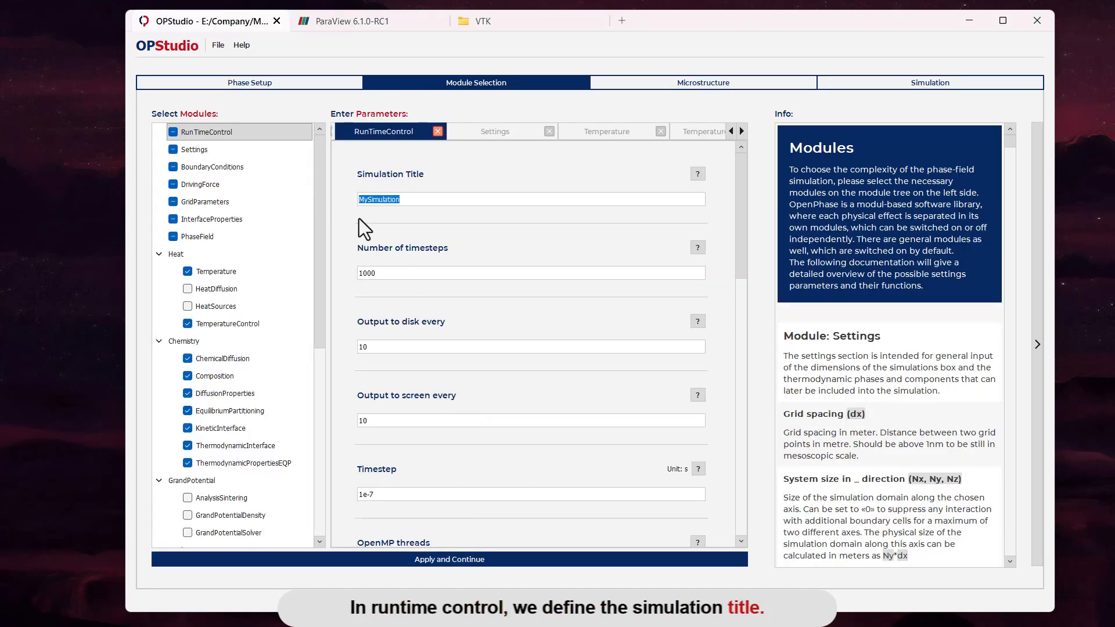
type("Superallo")
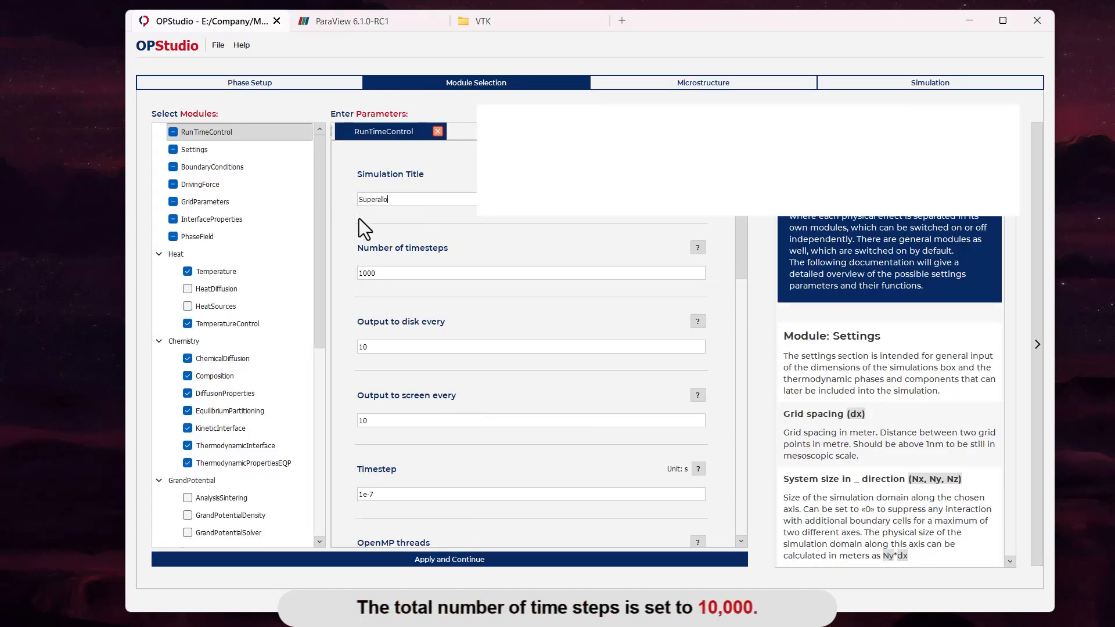
type("ys")
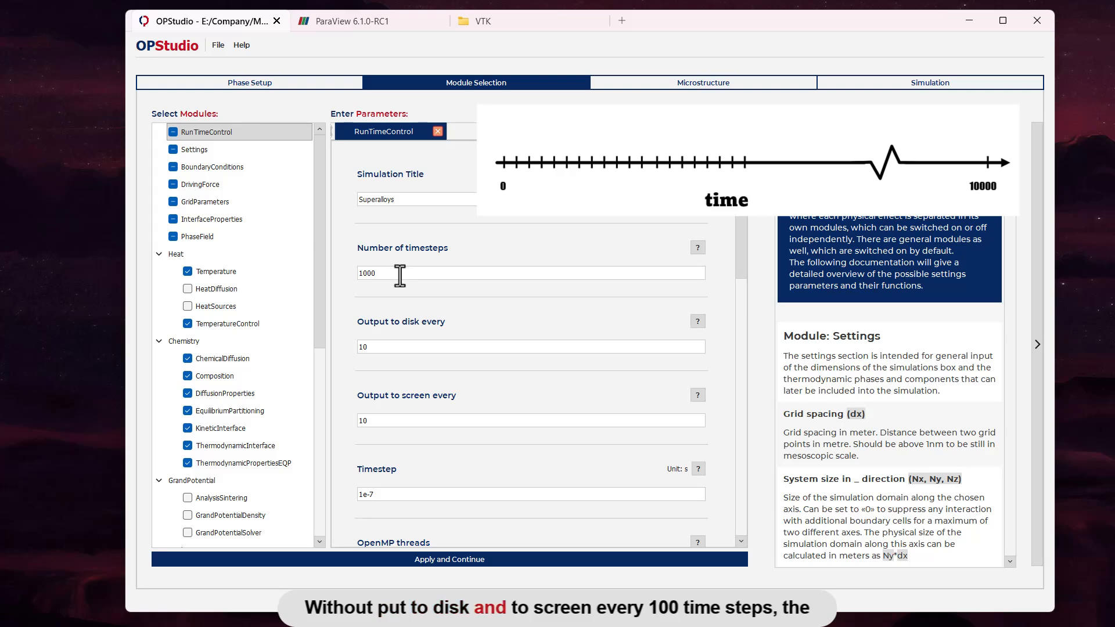
type("0")
Step: Set output to disk and to screen to every 100 timesteps, and the timestep to 10 s
left_click(400, 347)
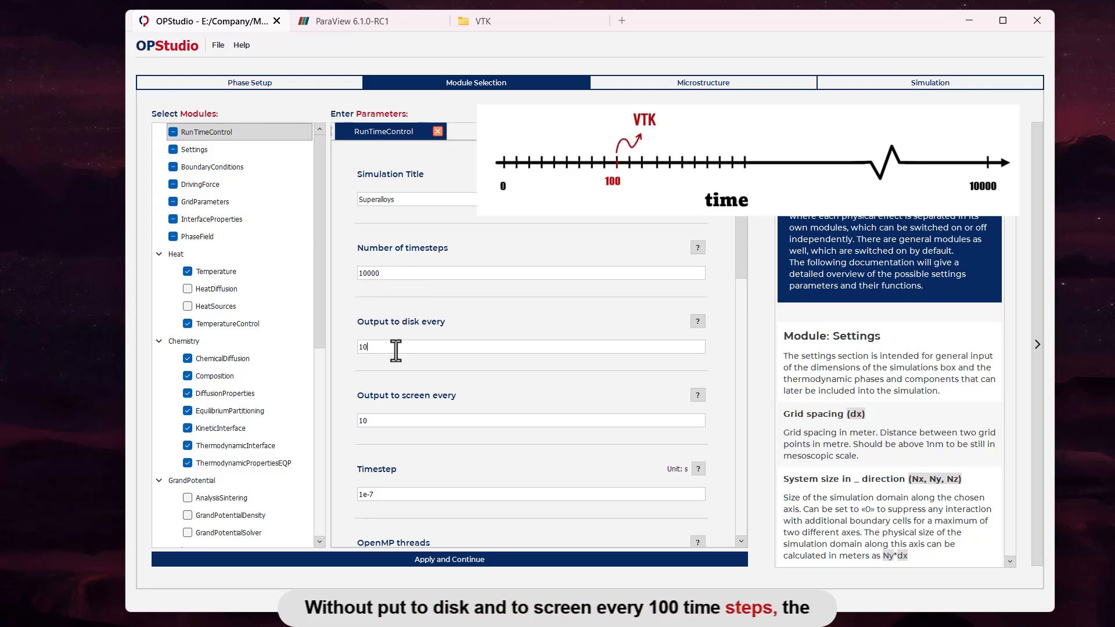
type("00")
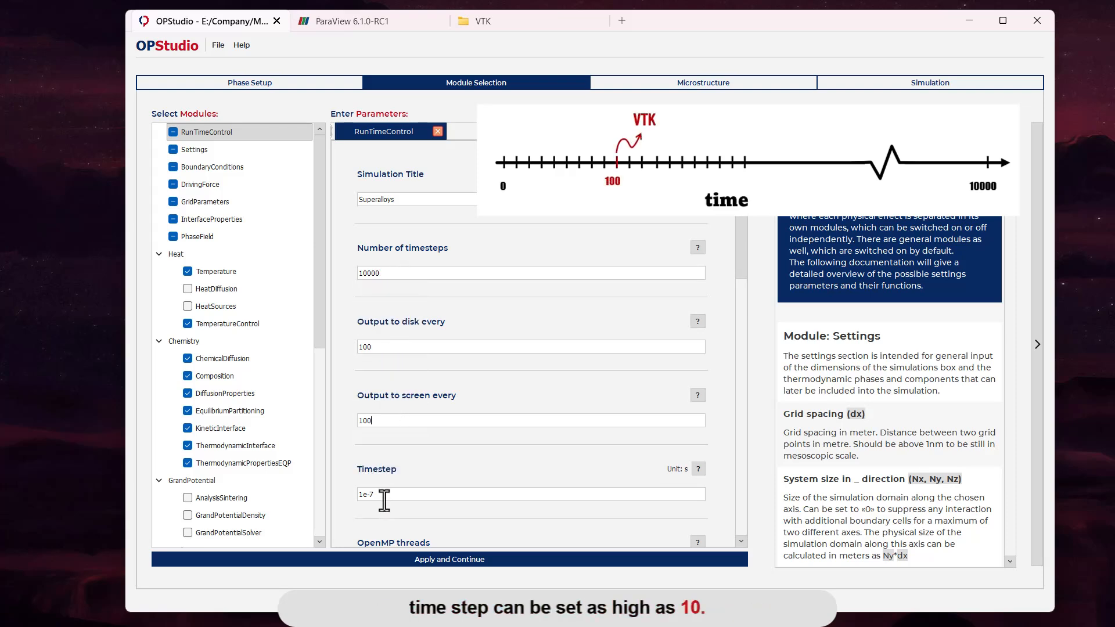
left_click_drag(384, 498, 354, 498)
type("10")
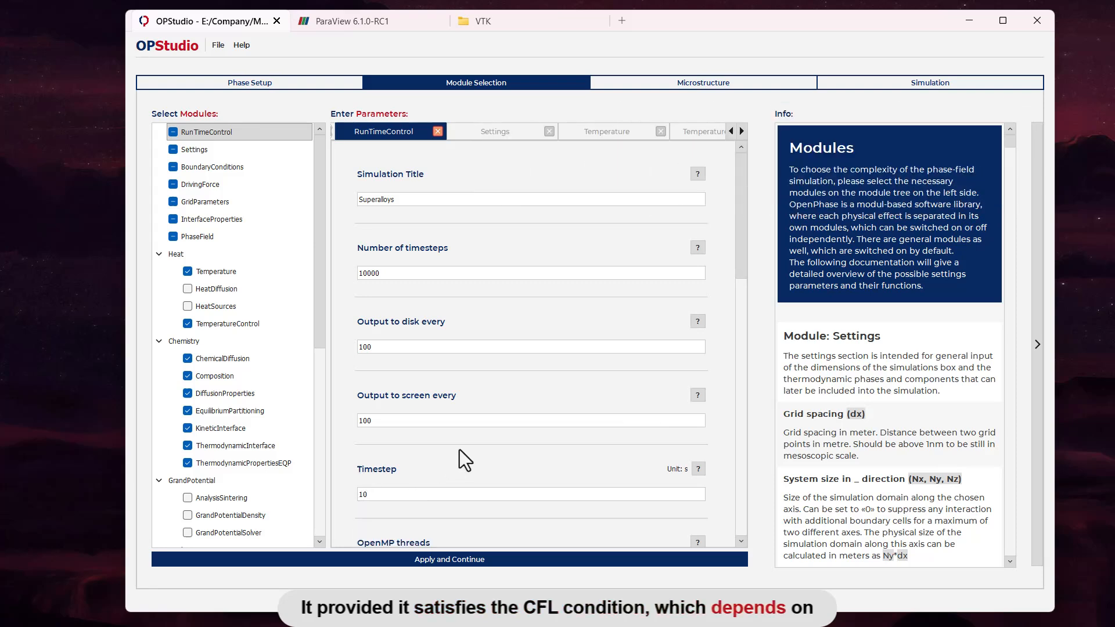
Step: Set the number of OpenMP threads to 4 and look through the remaining RunTimeControl parameters
scroll(459, 450, "down", 2)
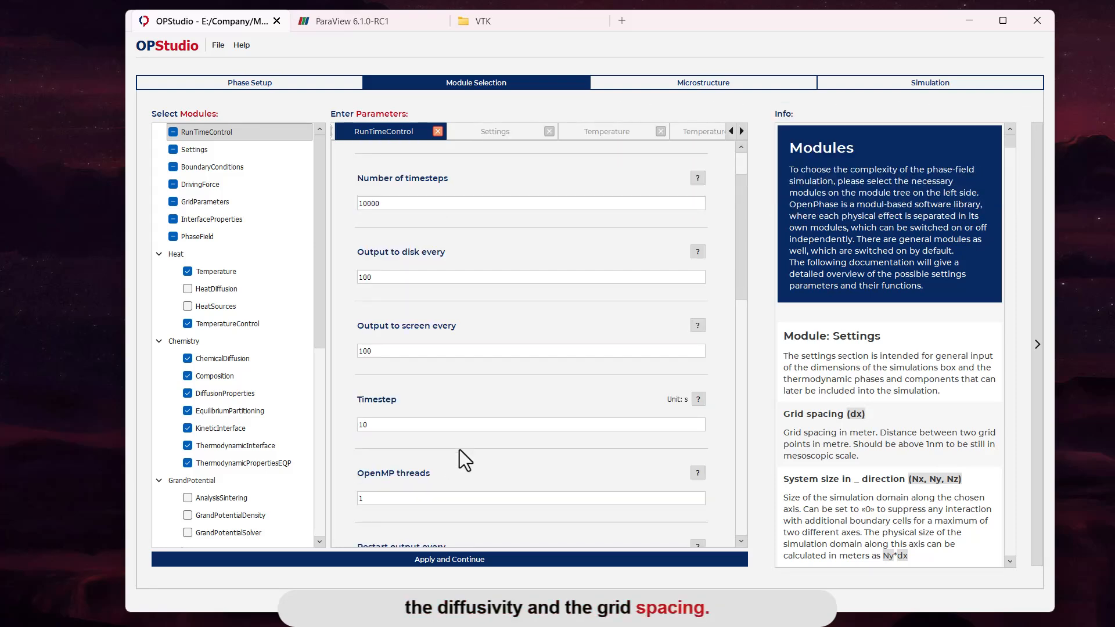
scroll(414, 457, "down", 1)
left_click_drag(371, 463, 344, 465)
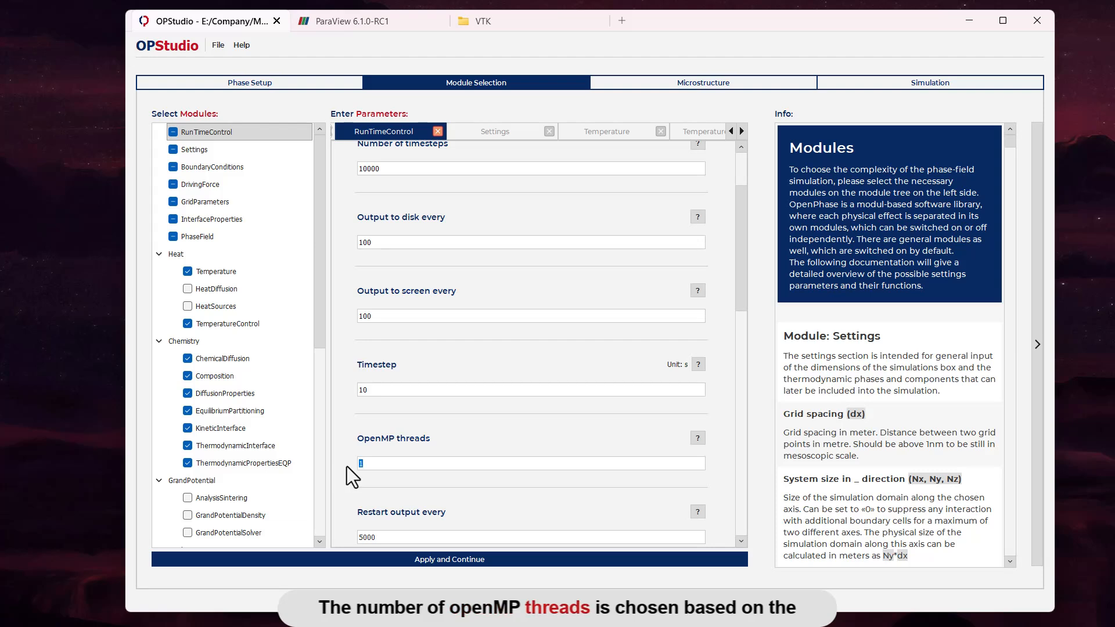
type("4")
scroll(441, 434, "down", 11)
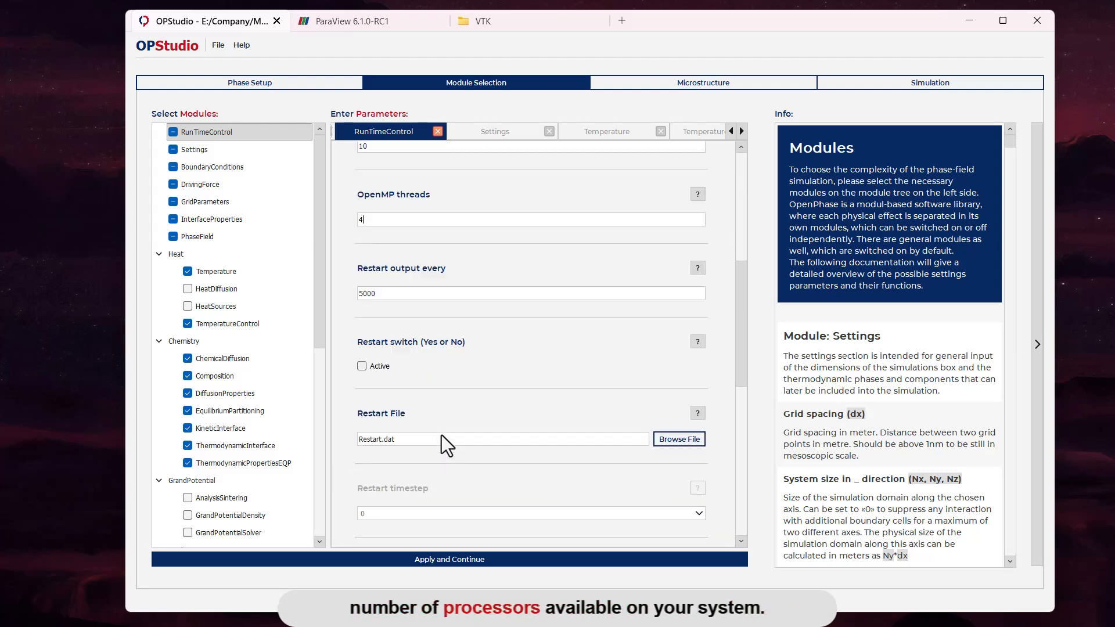
scroll(443, 434, "down", 10)
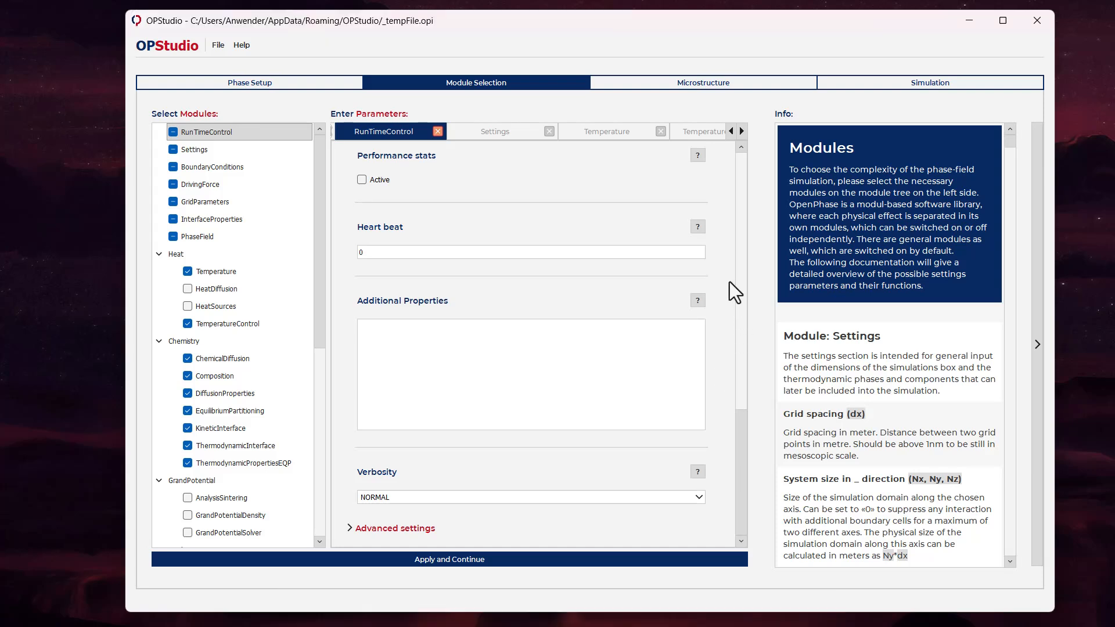
Step: Check the Settings, BoundaryConditions and DrivingForce modules, and set the grid spacing in GridParameters to 30e-9 m
left_click(223, 155)
left_click(222, 168)
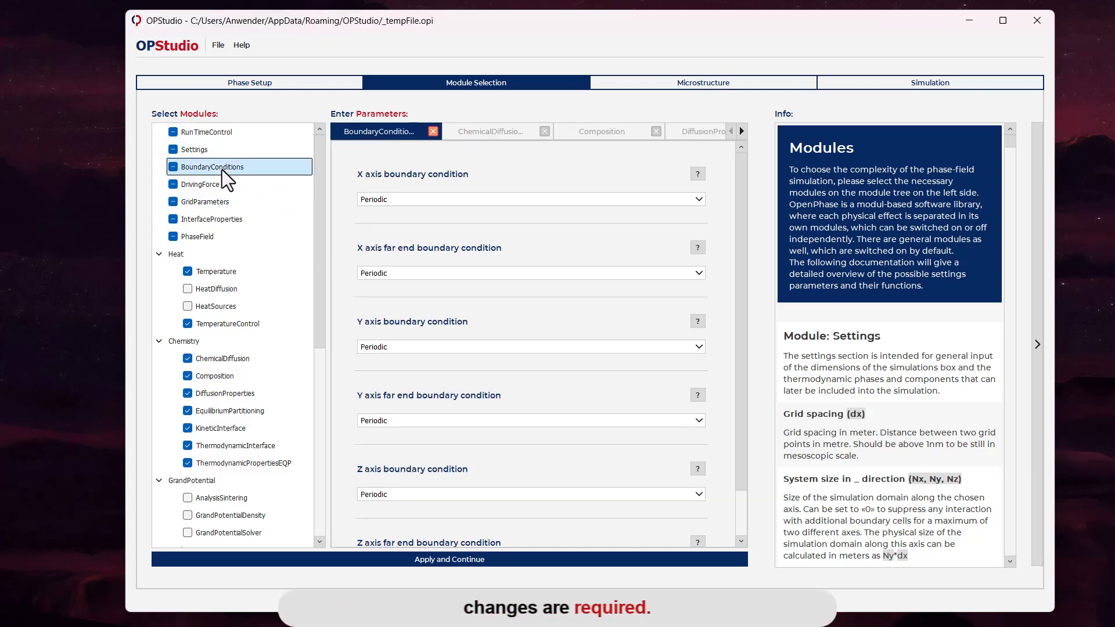
left_click(221, 184)
left_click(216, 201)
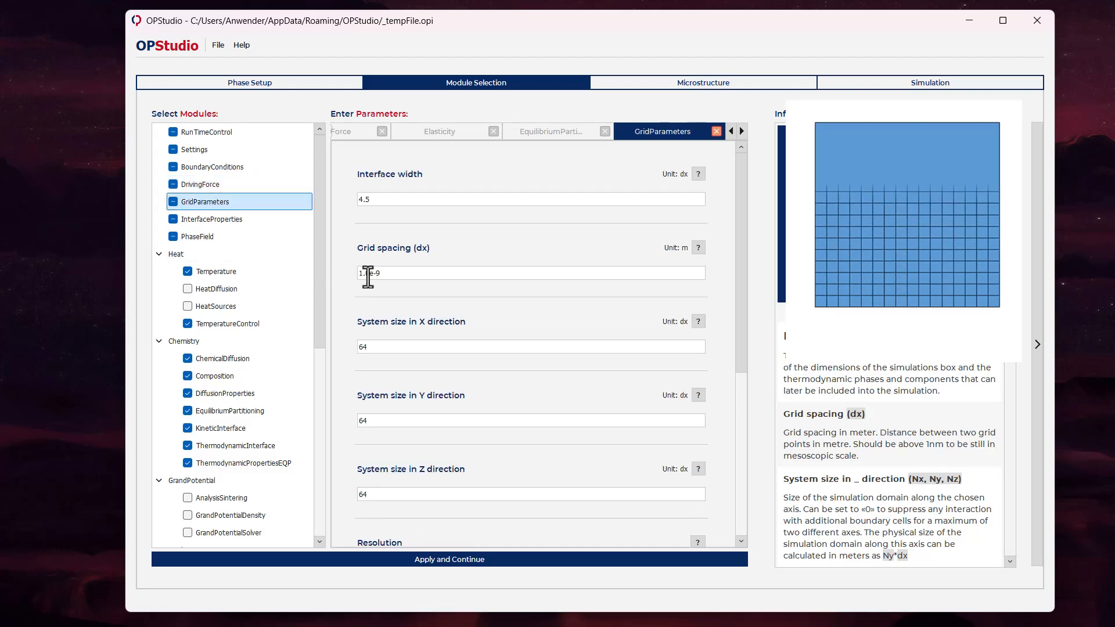
left_click(368, 273)
key("BackSpace")
key("BackSpace")
key("BackSpace")
type("30")
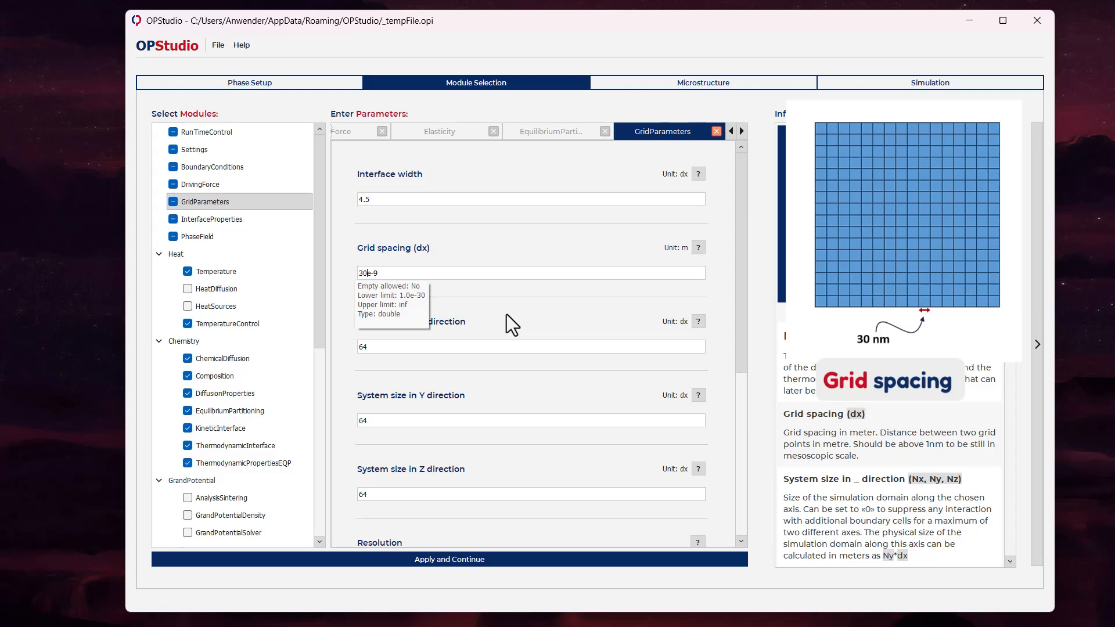
Step: Set the system size to 100 grid points in each of the X, Y and Z directions
left_click_drag(418, 349, 336, 348)
type("10")
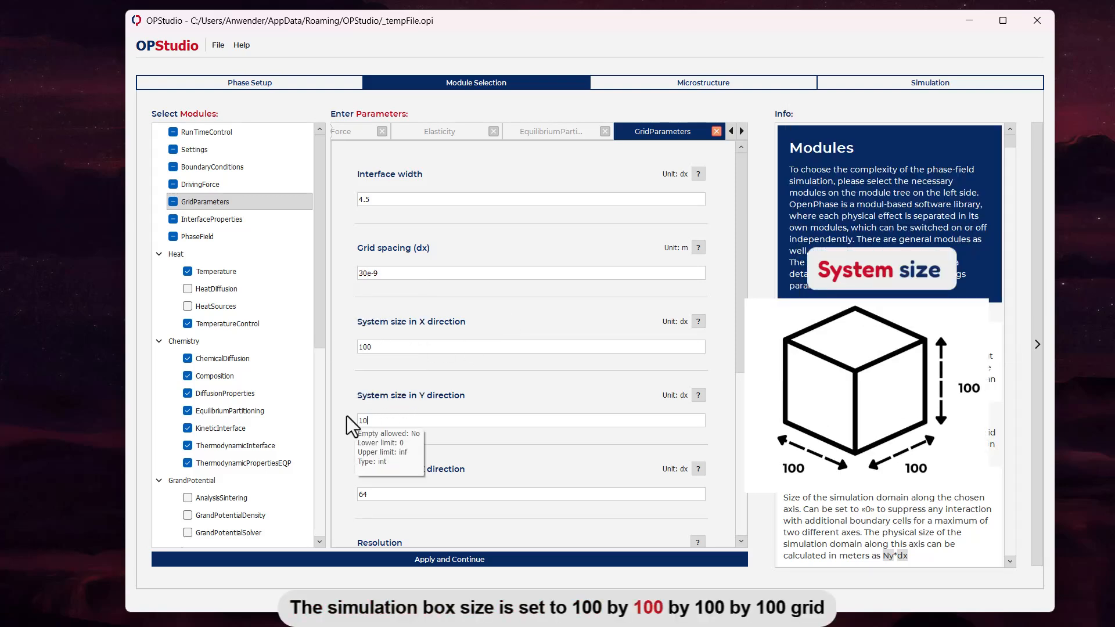
type("0100")
scroll(374, 427, "down", 1)
type("100")
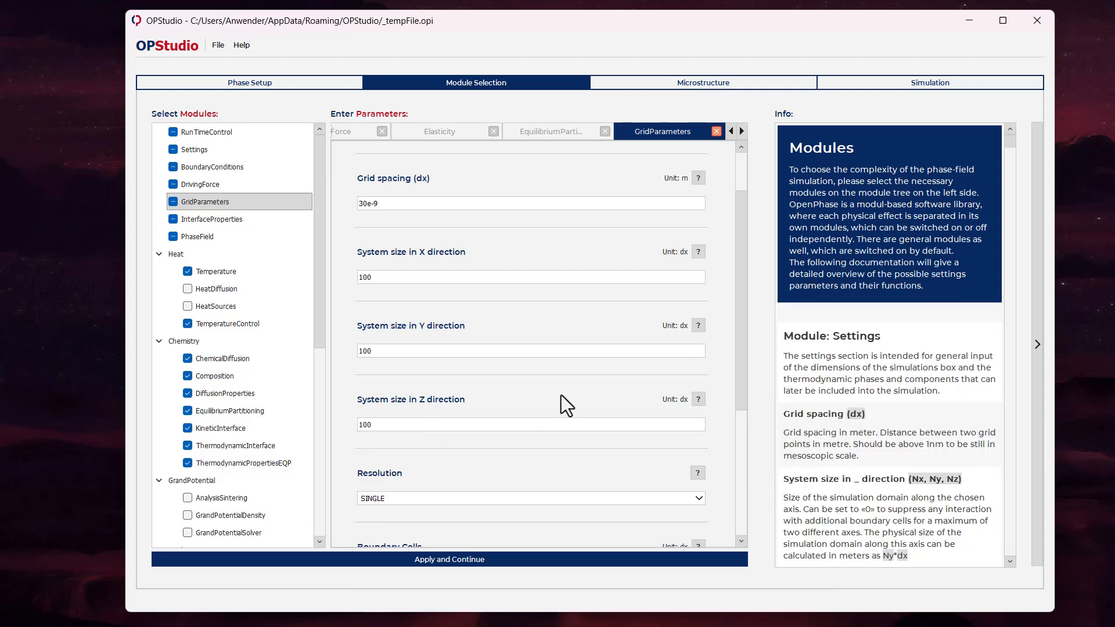
scroll(561, 395, "down", 2)
scroll(561, 395, "down", 2)
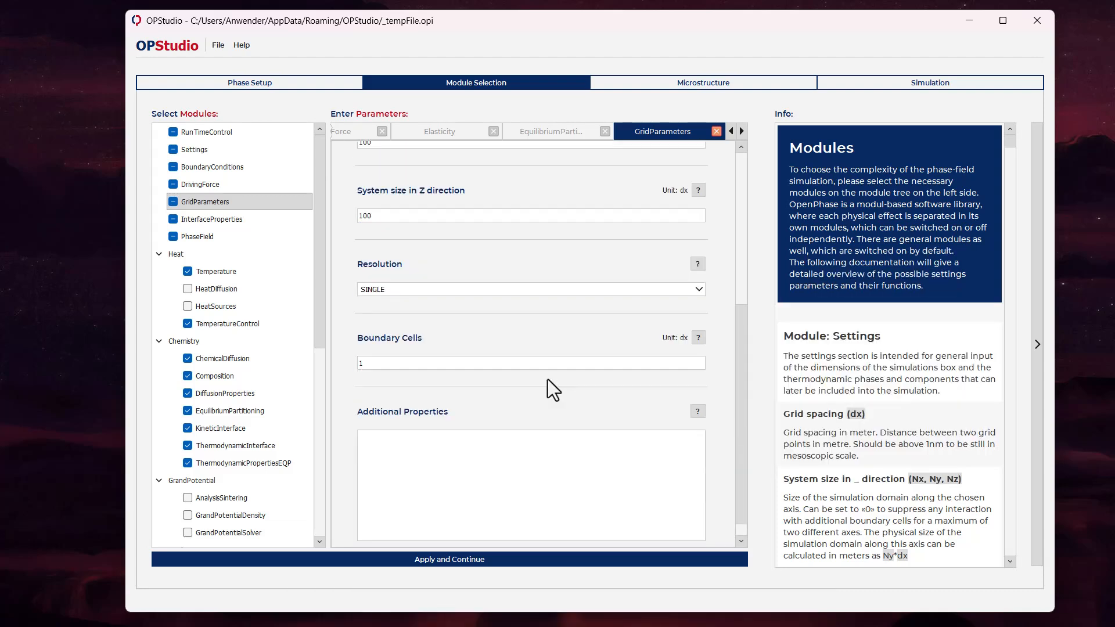
Step: In InterfaceProperties, set the interface energy between FCC_L12#2 and FCC_L12#2 to 0.15 J/m^2
left_click(222, 224)
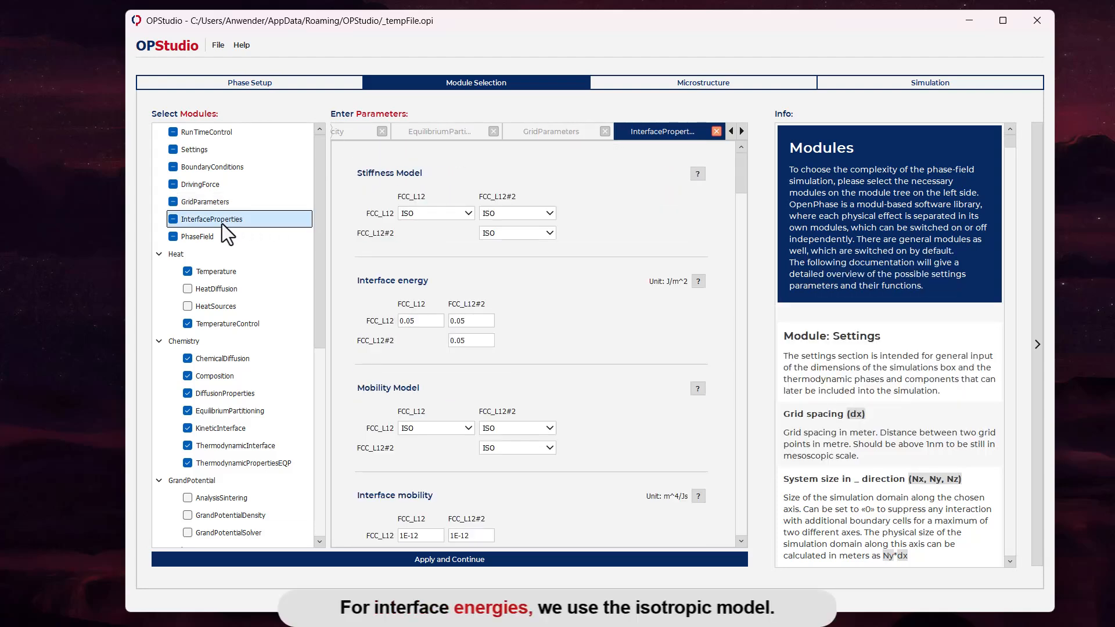
left_click(476, 342)
key("Left")
key("BackSpace")
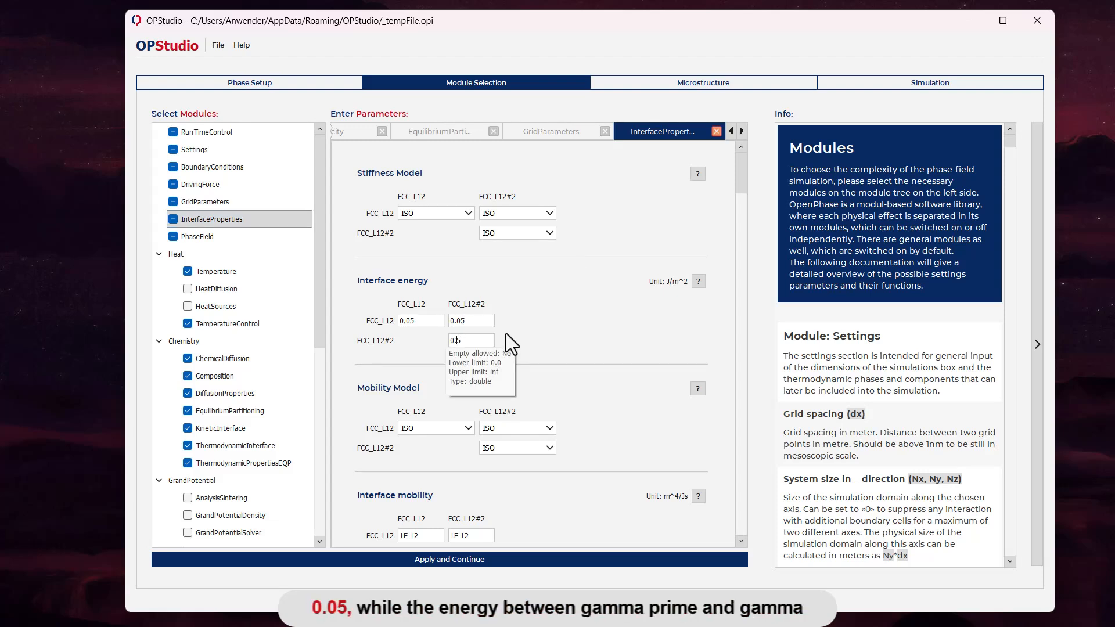
type("1")
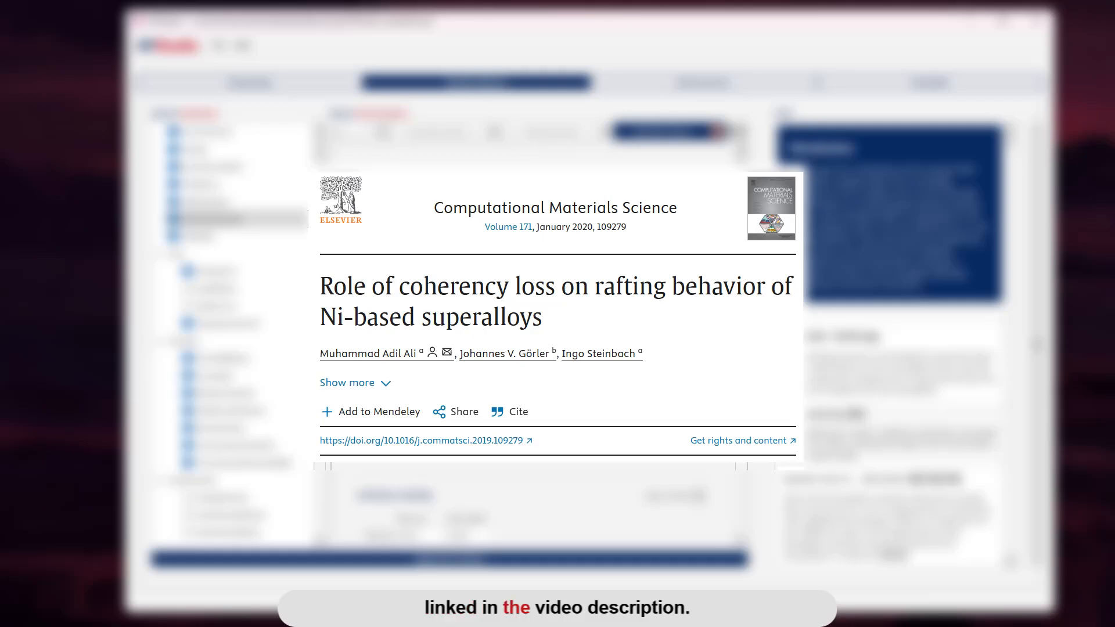
Step: Set the interface mobility of all three phase pairs to 1E-17 m^4/Js
scroll(561, 351, "down", 5)
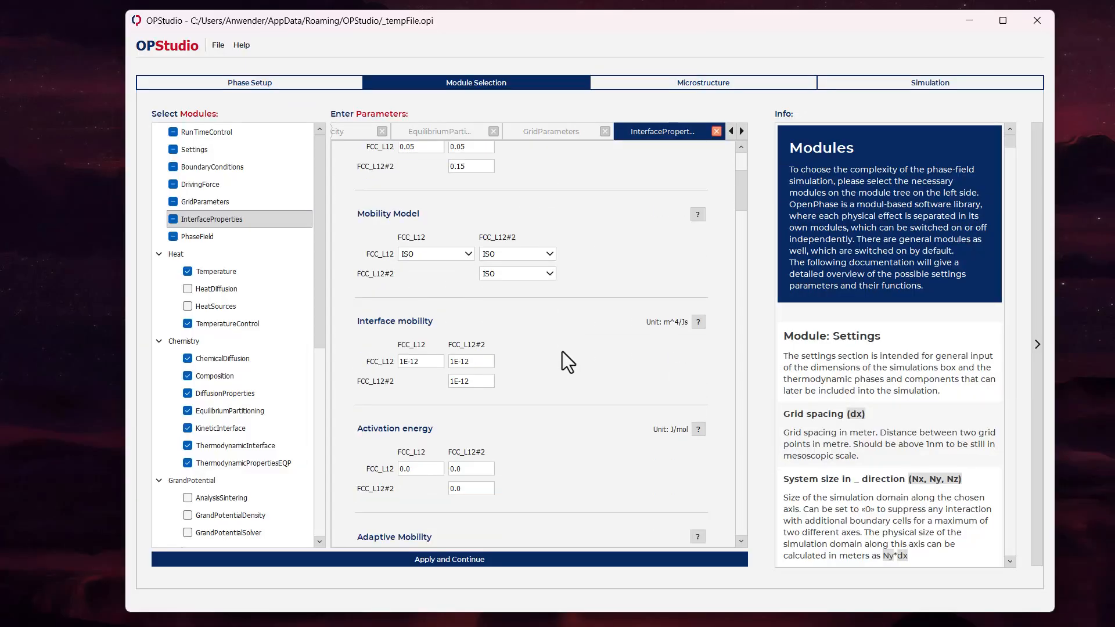
left_click(440, 361)
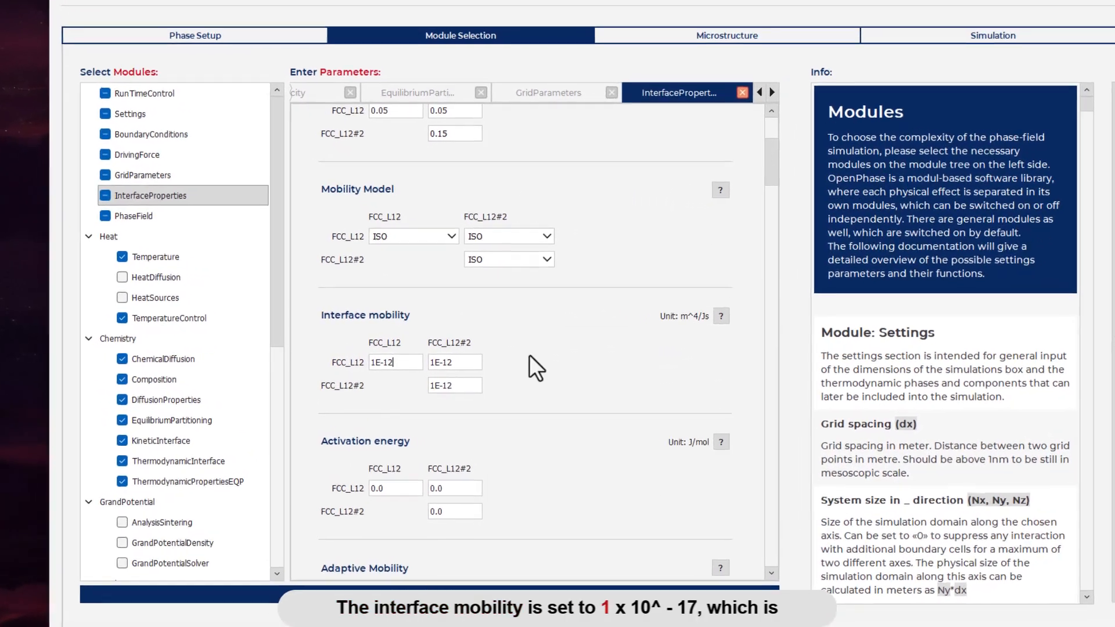
key("BackSpace")
type("7")
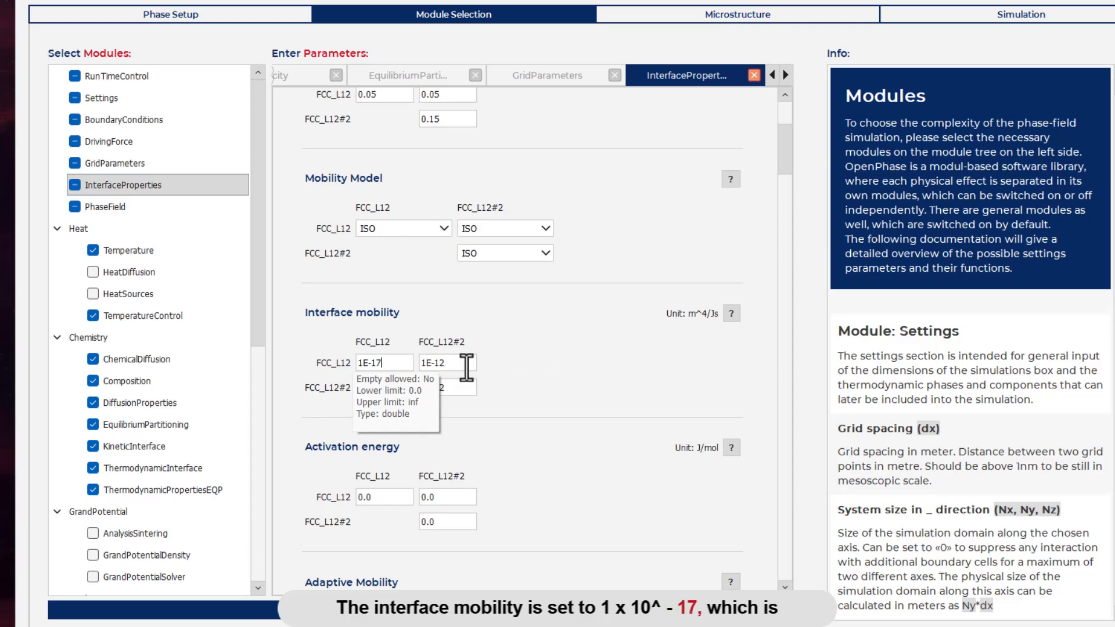
left_click(463, 365)
key("BackSpace")
type("7")
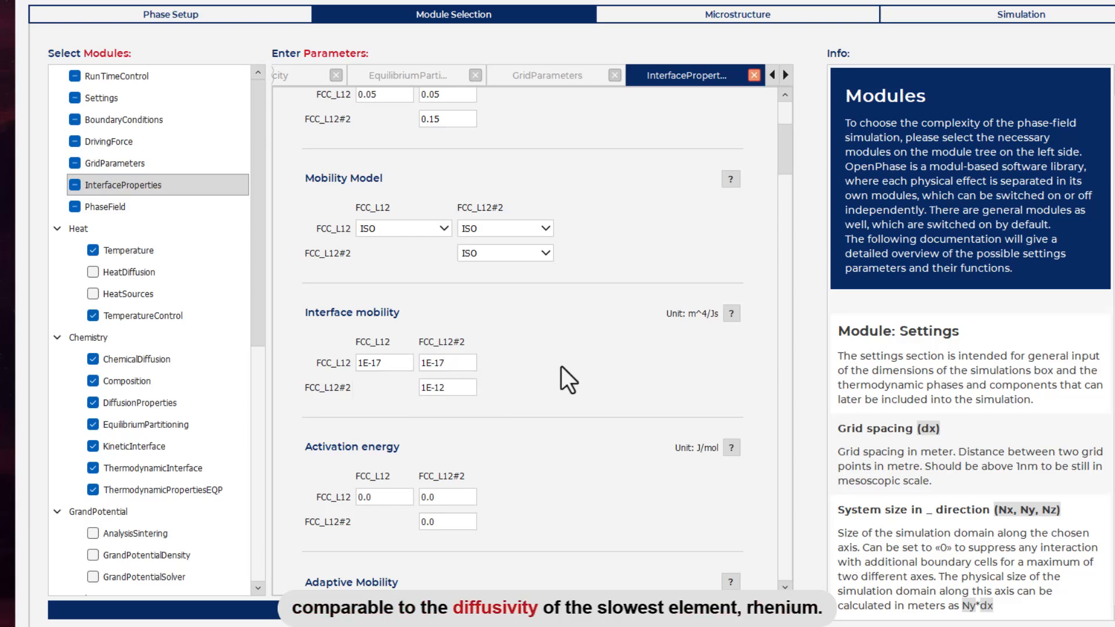
left_click(452, 387)
key("BackSpace")
type("7")
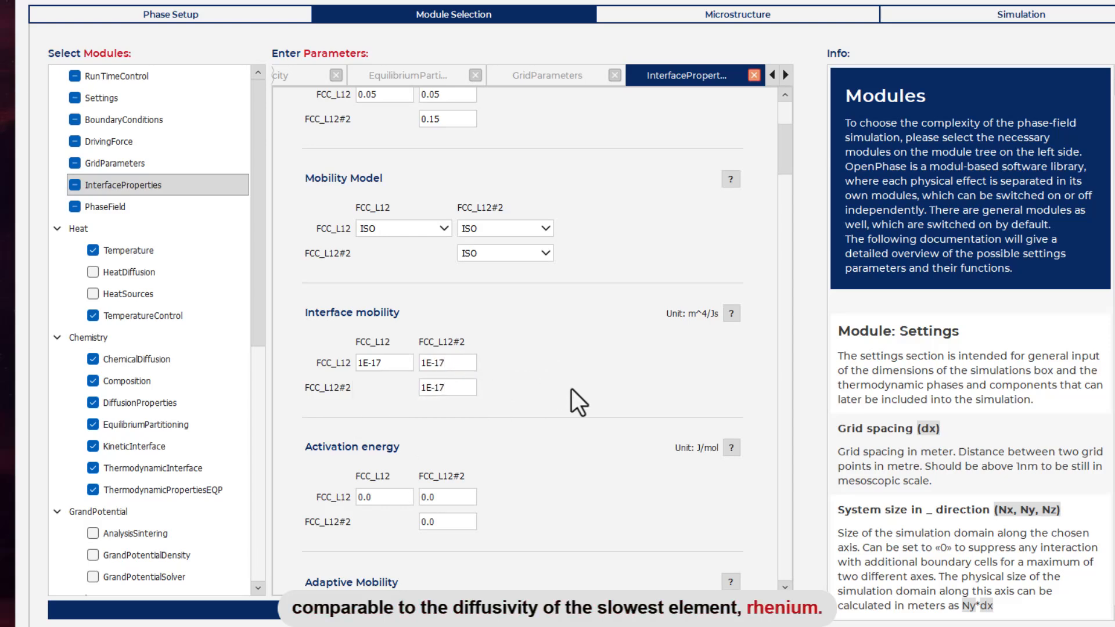
scroll(571, 390, "down", 5)
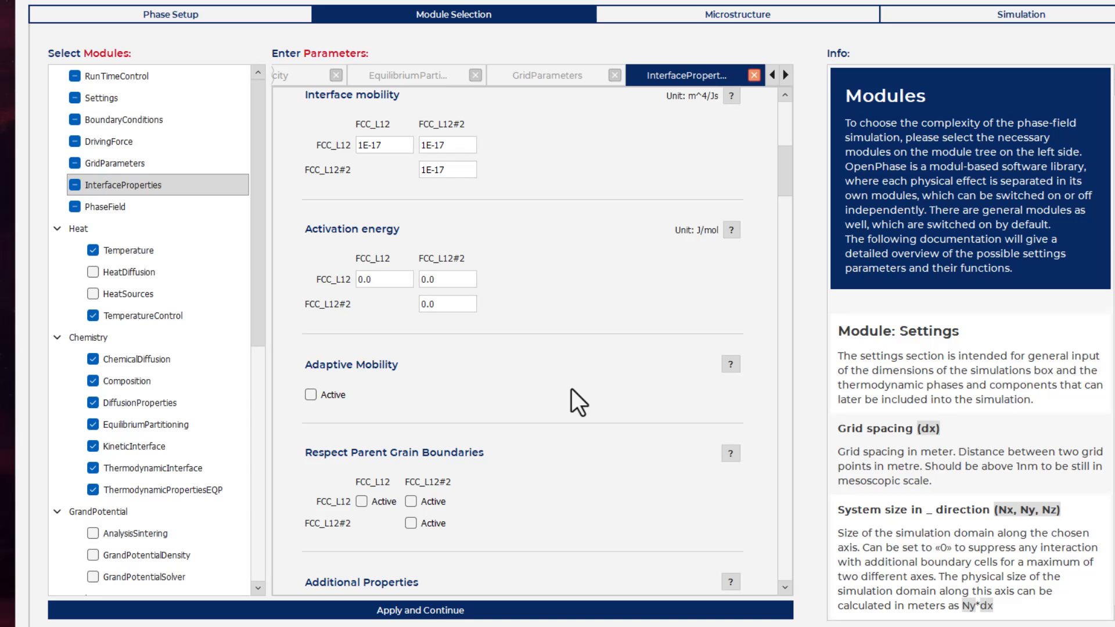
scroll(572, 388, "down", 5)
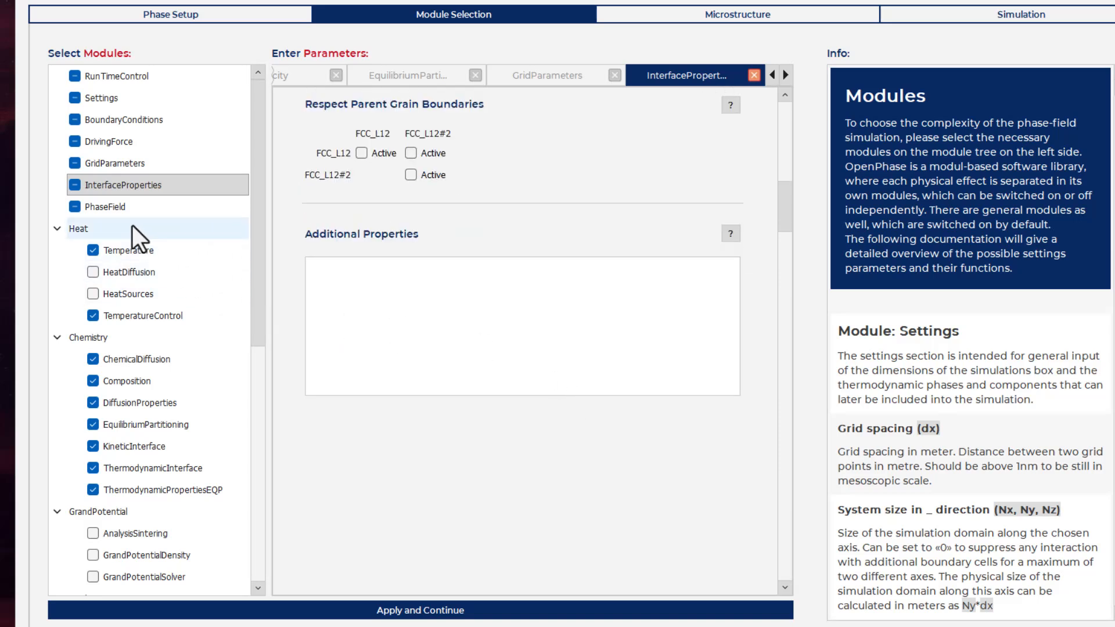
Step: In the Temperature module, set the initial system temperature to 1223 K
left_click(132, 250)
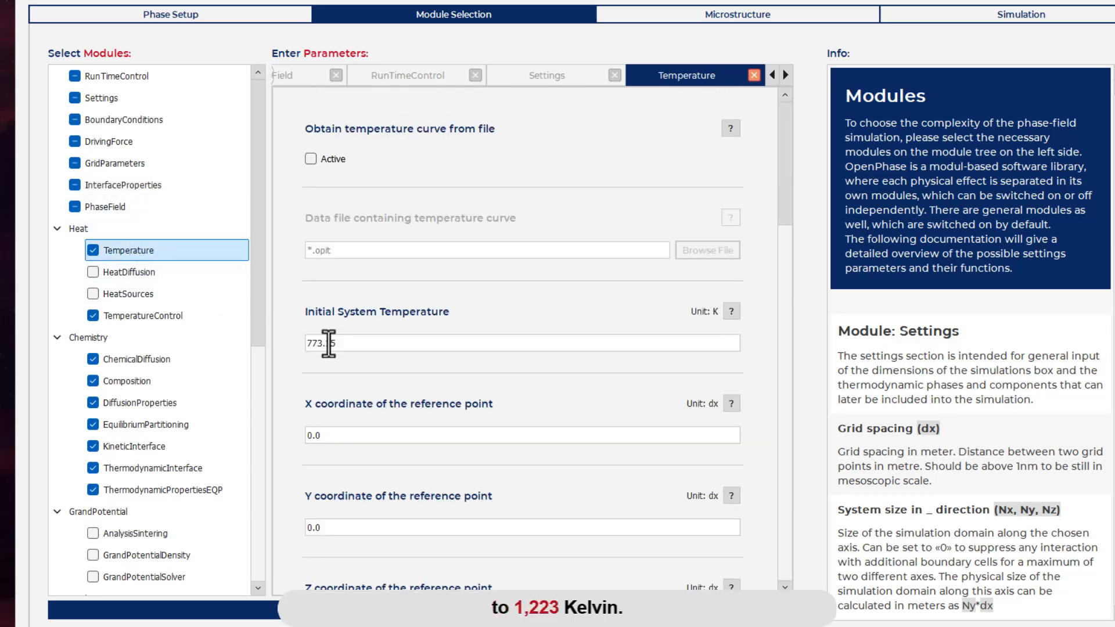
left_click_drag(352, 343, 281, 343)
type("12")
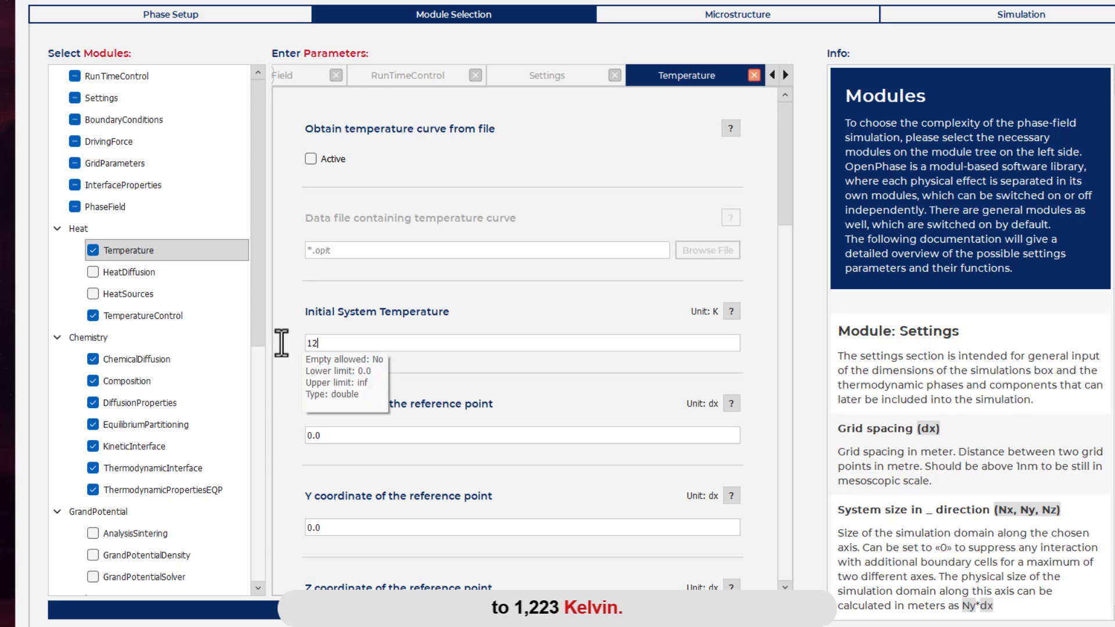
type("23")
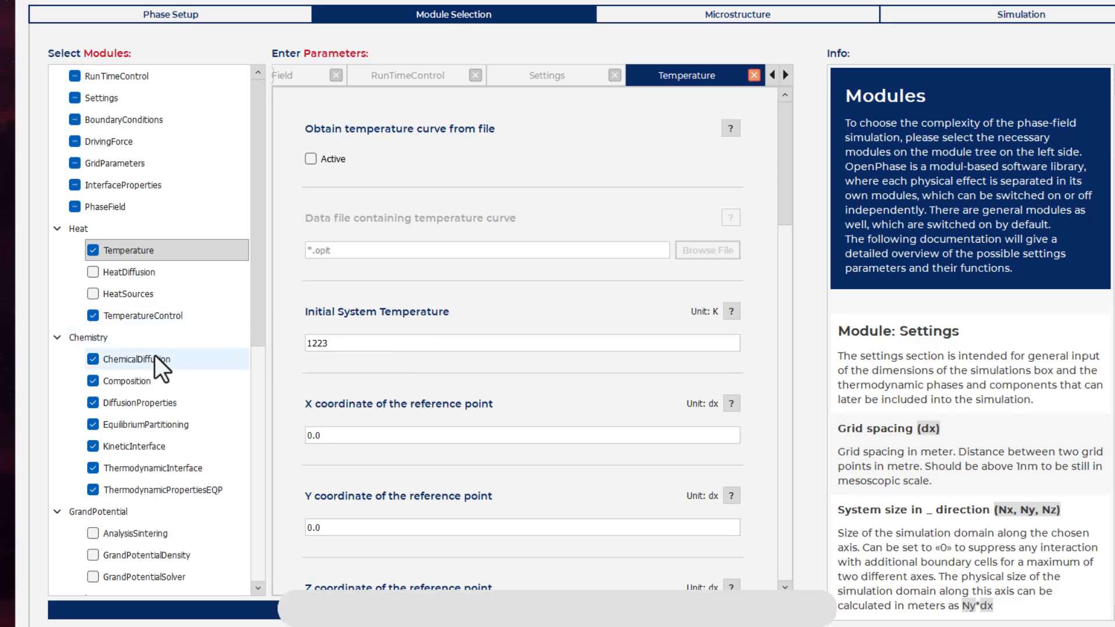
Step: In the Composition module, set the initial concentration of FCC_L12 to 0.21 AL and 0.79 NI
left_click(129, 379)
left_click(402, 180)
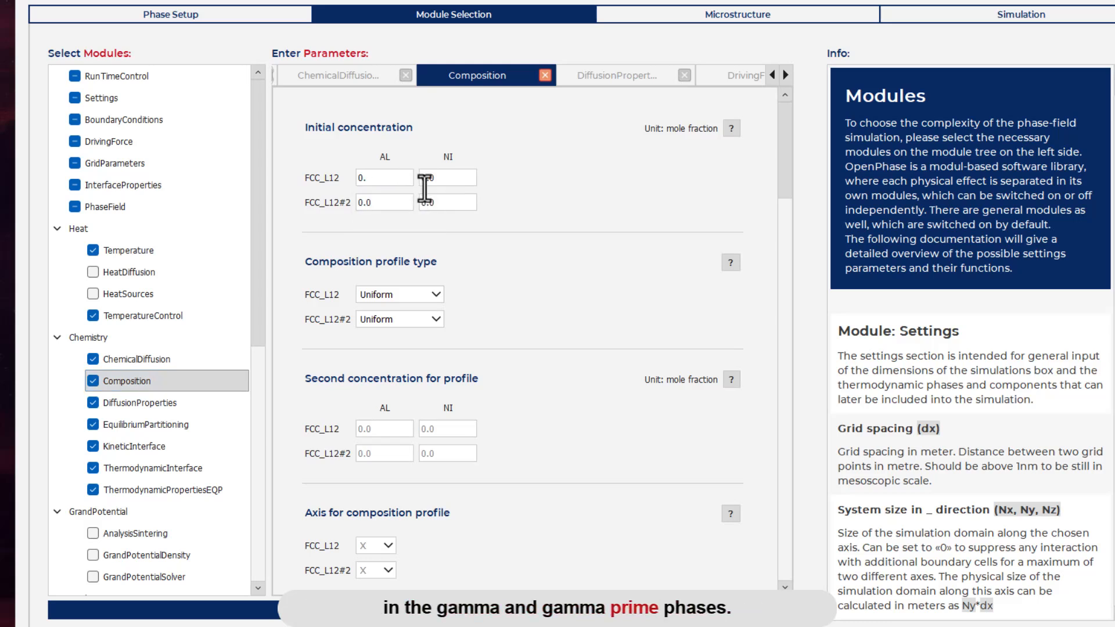
type("21")
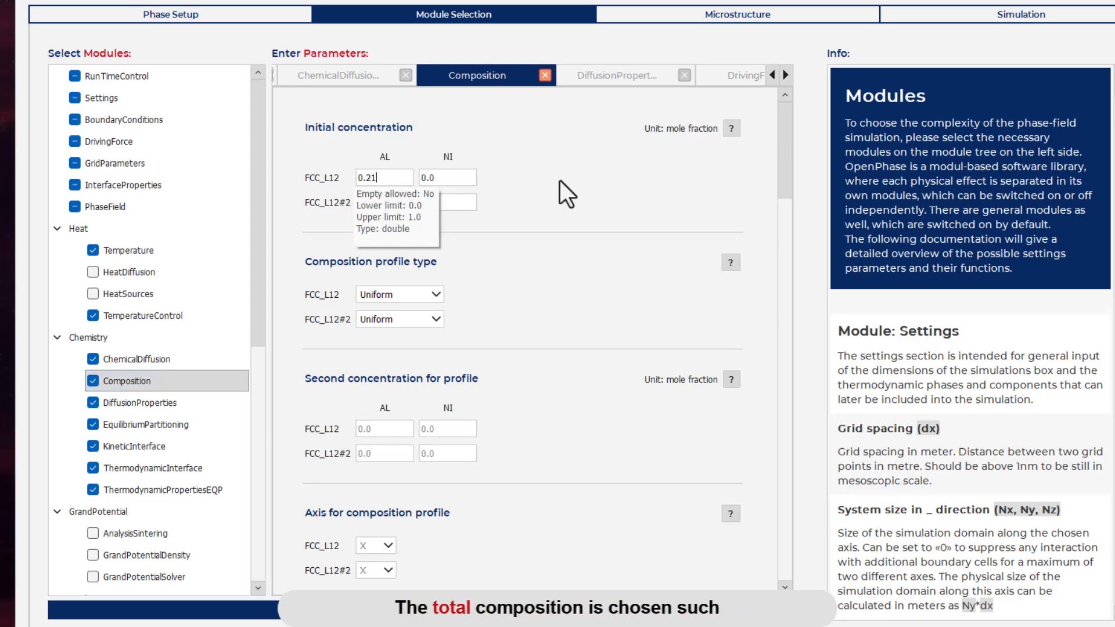
left_click(456, 178)
key("BackSpace")
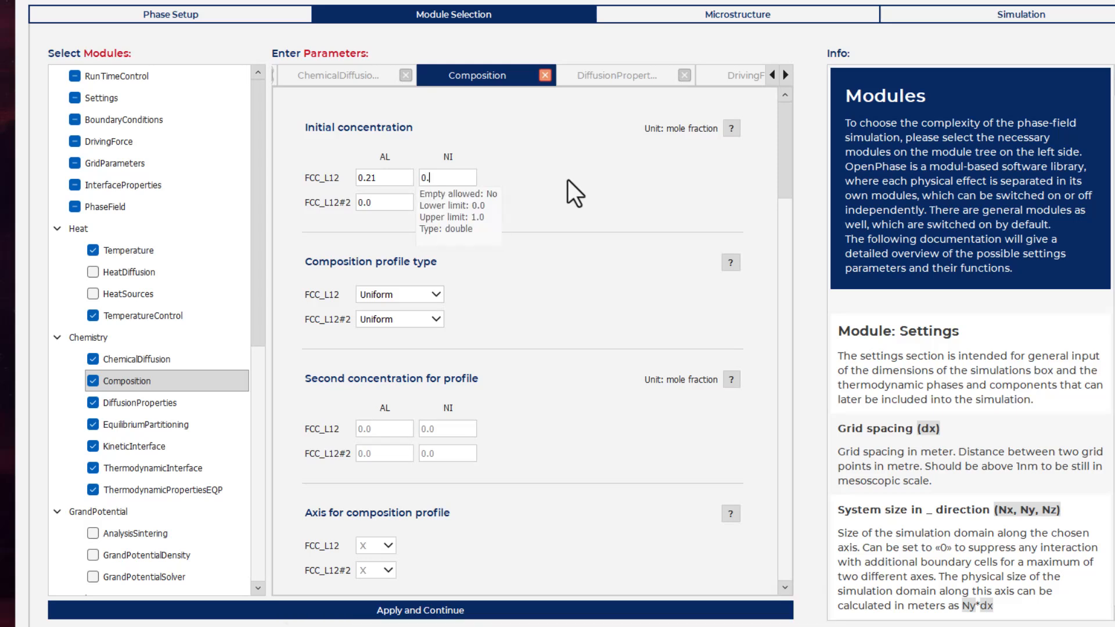
type("79")
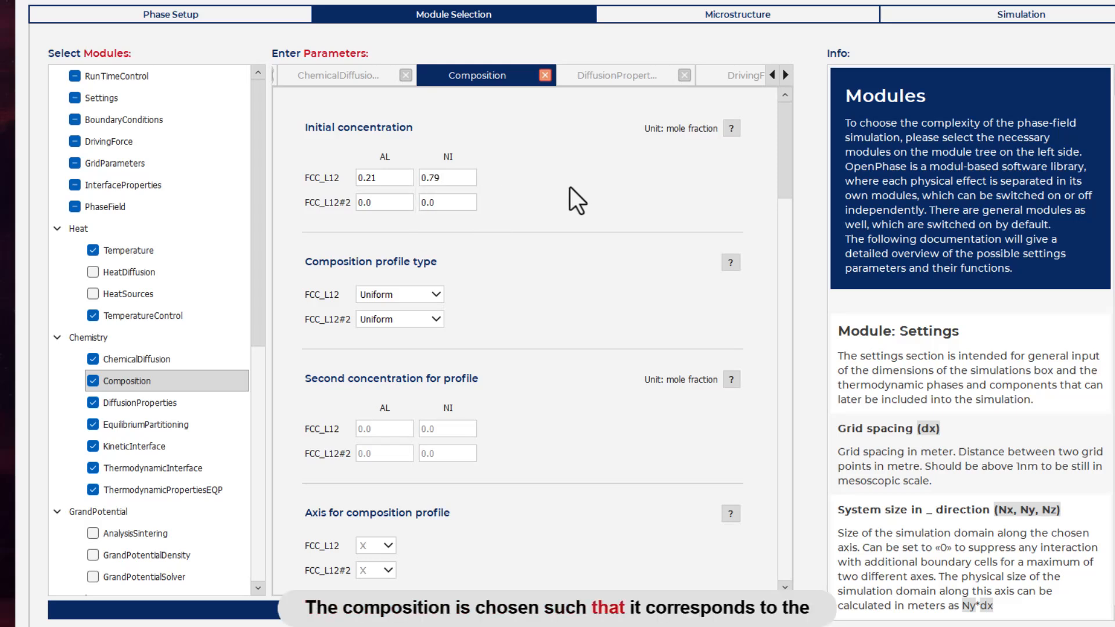
Step: Set the initial concentration of FCC_L12#2 to 0.23 AL and 0.77 NI
key("BackSpace")
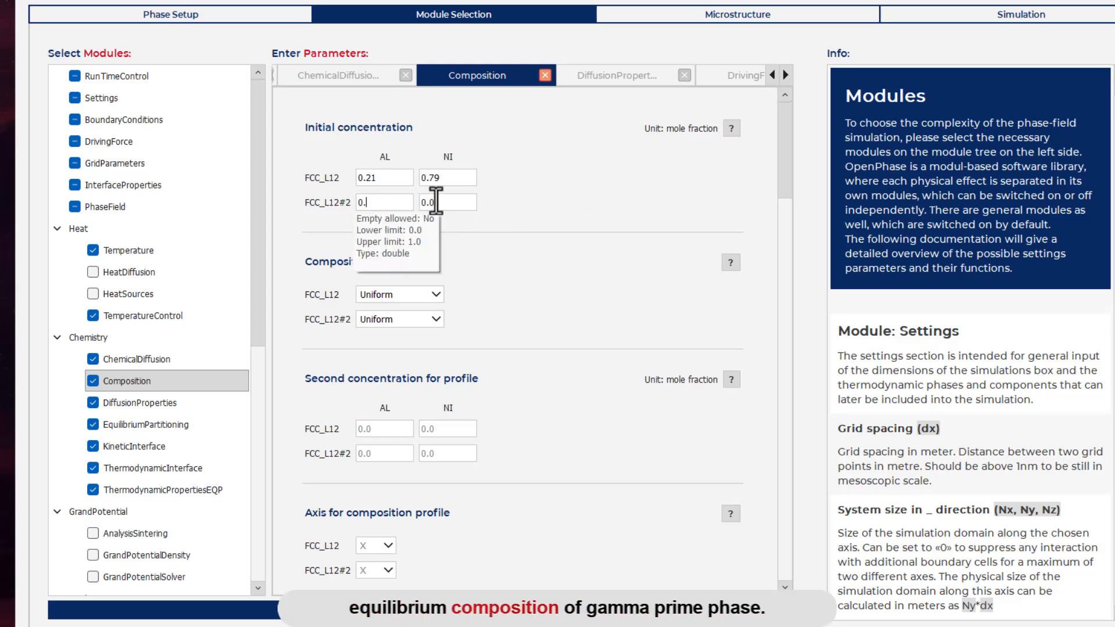
type("23")
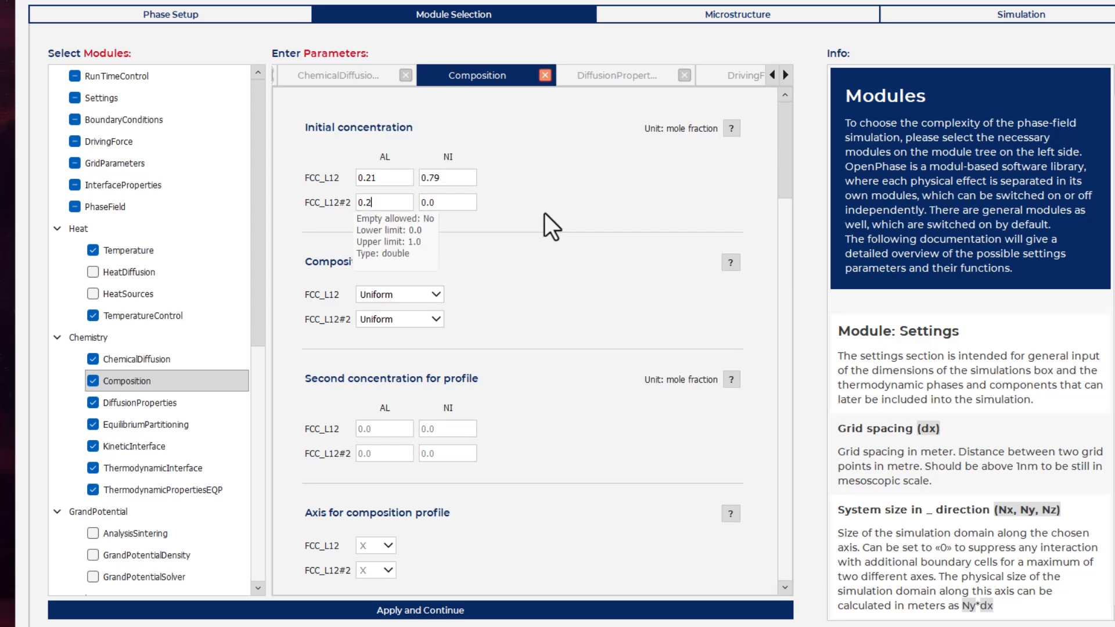
left_click(459, 202)
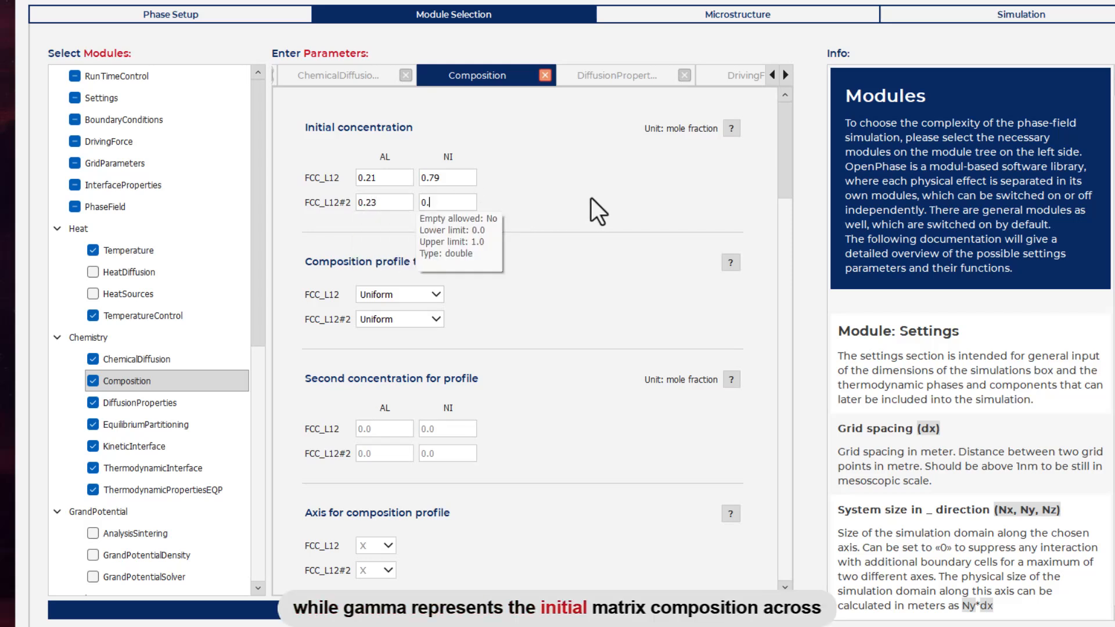
type("77")
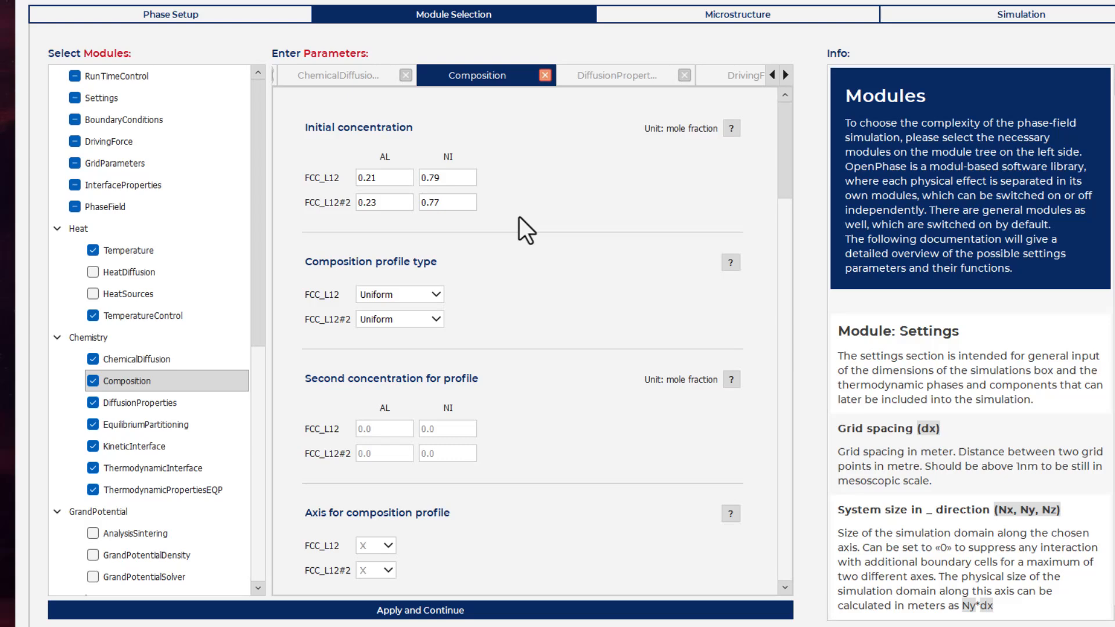
Step: Activate both AL and NI as stoichiometric components for the FCC_L12#2 phase
scroll(519, 217, "down", 15)
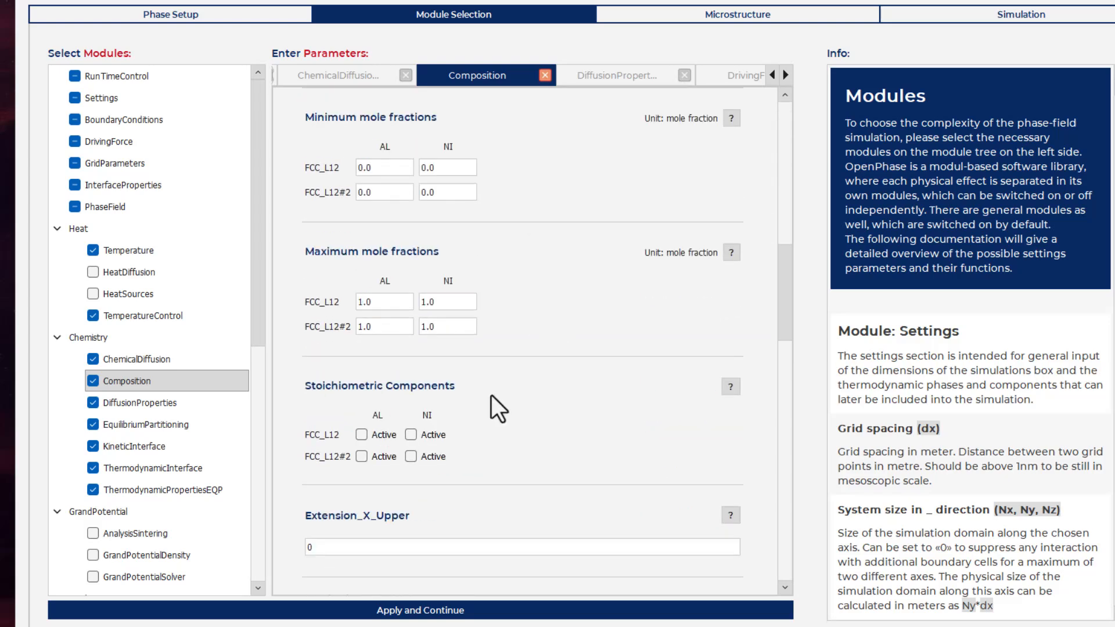
left_click(410, 458)
left_click(362, 457)
scroll(541, 448, "down", 15)
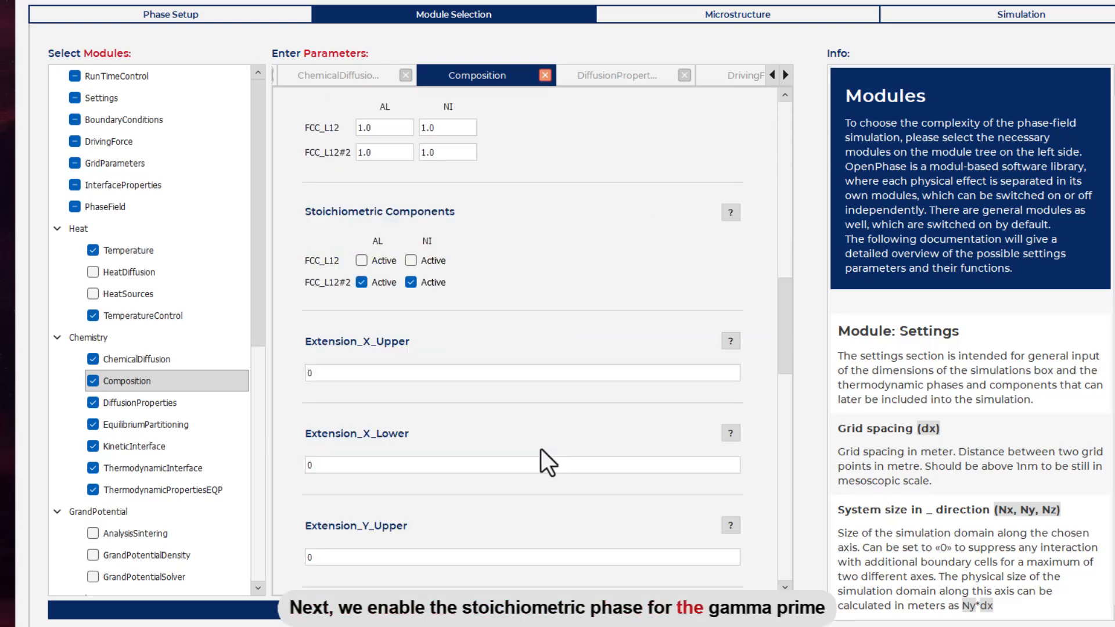
scroll(541, 448, "down", 5)
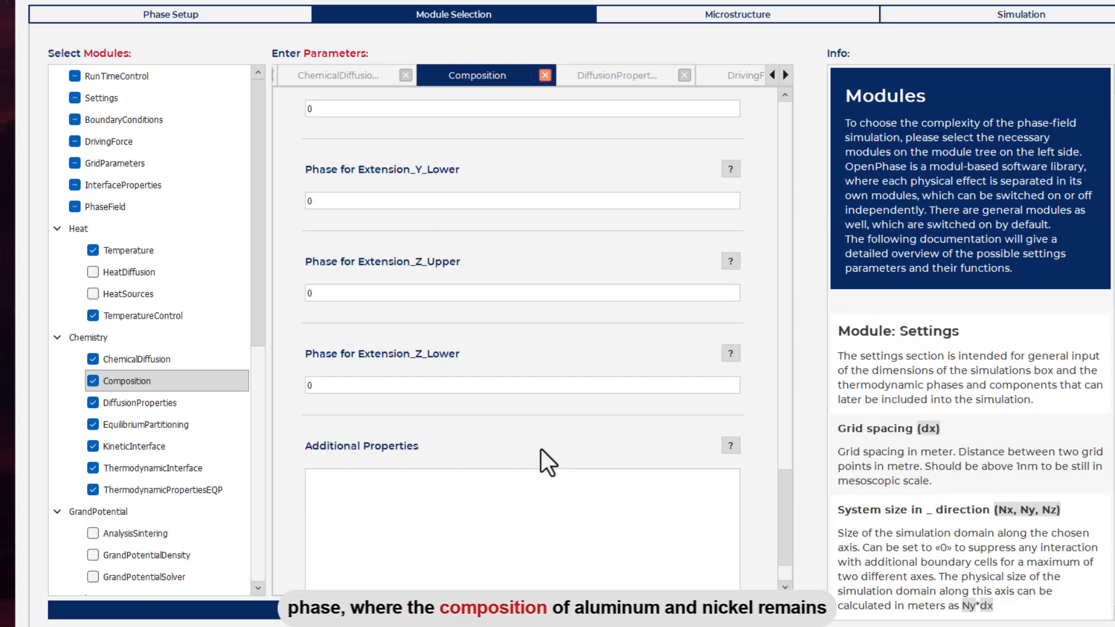
Step: In DiffusionProperties, set the extrapolation mode to GLOBAL and look over the remaining diffusion parameters
left_click(173, 410)
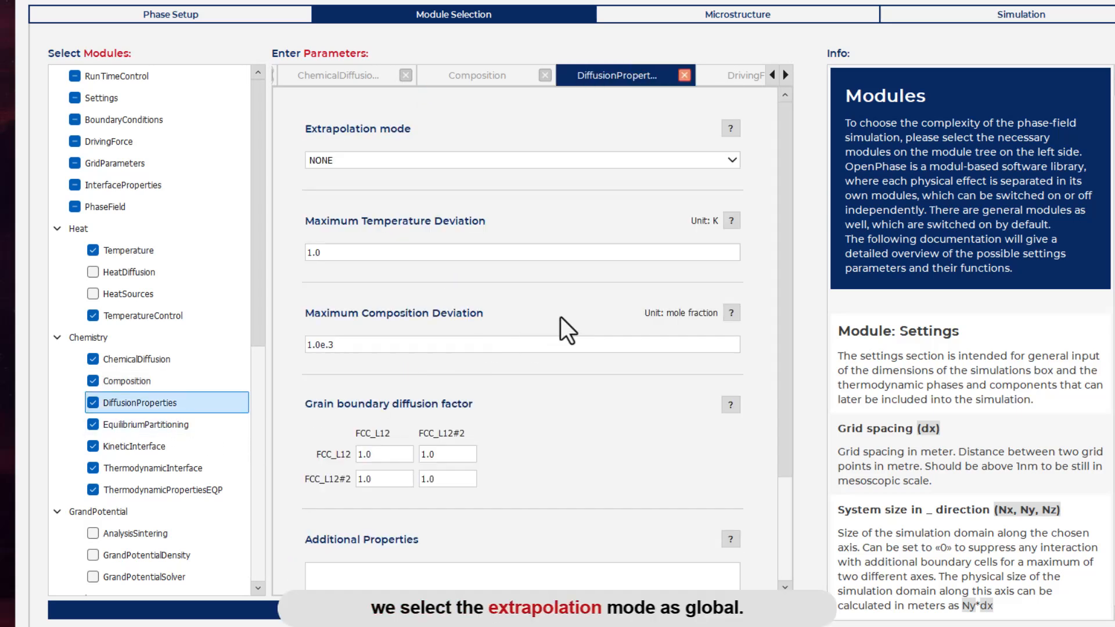
left_click(595, 156)
left_click(579, 187)
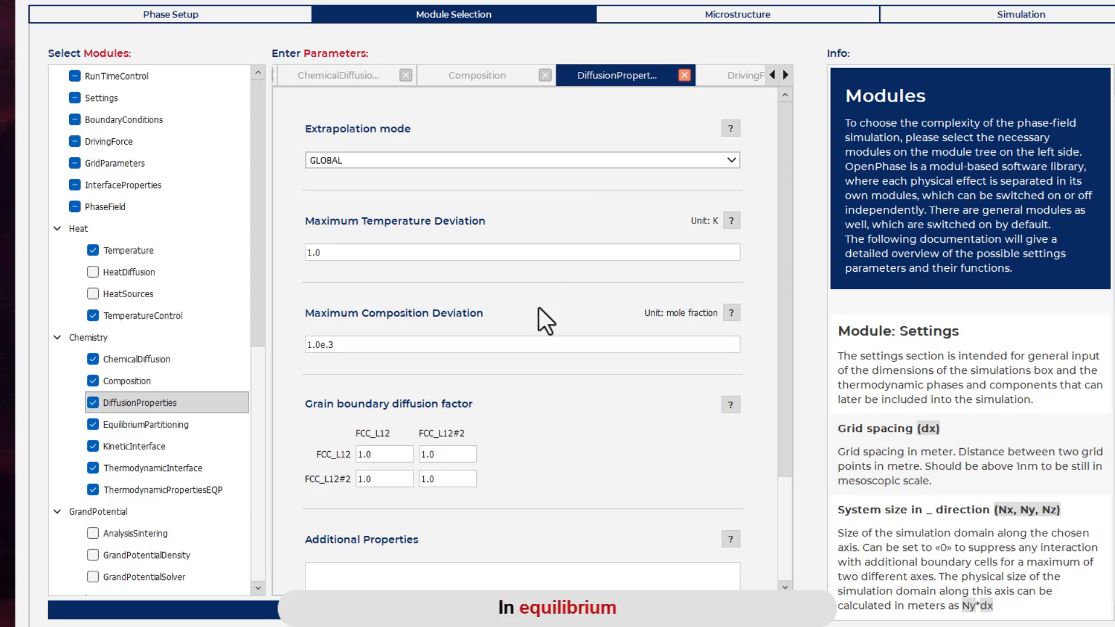
scroll(528, 311, "down", 1)
scroll(528, 311, "down", 1)
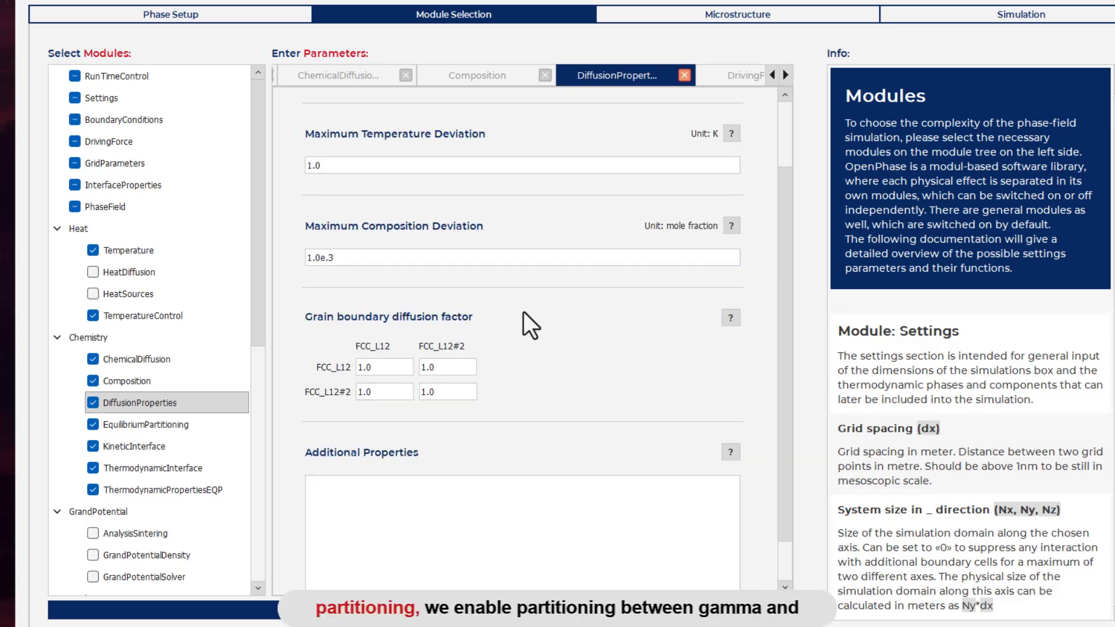
scroll(523, 311, "down", 1)
Step: In EquilibriumPartitioning, enable partitioning between FCC_L12 and FCC_L12#2 and choose the TWOSTEP partitioning model
left_click(172, 424)
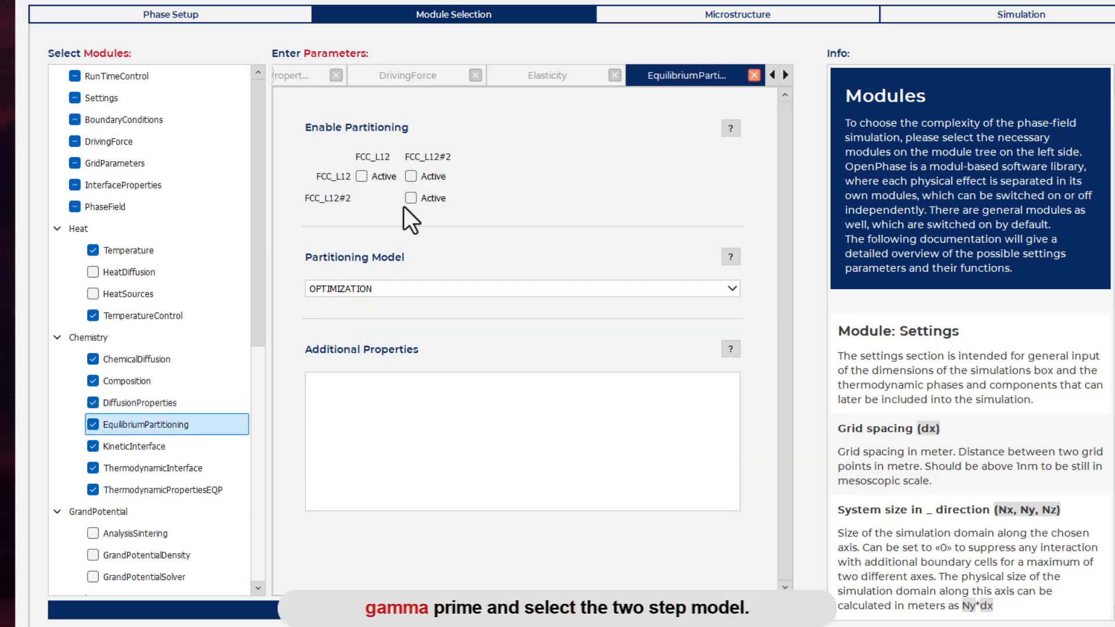
left_click(415, 176)
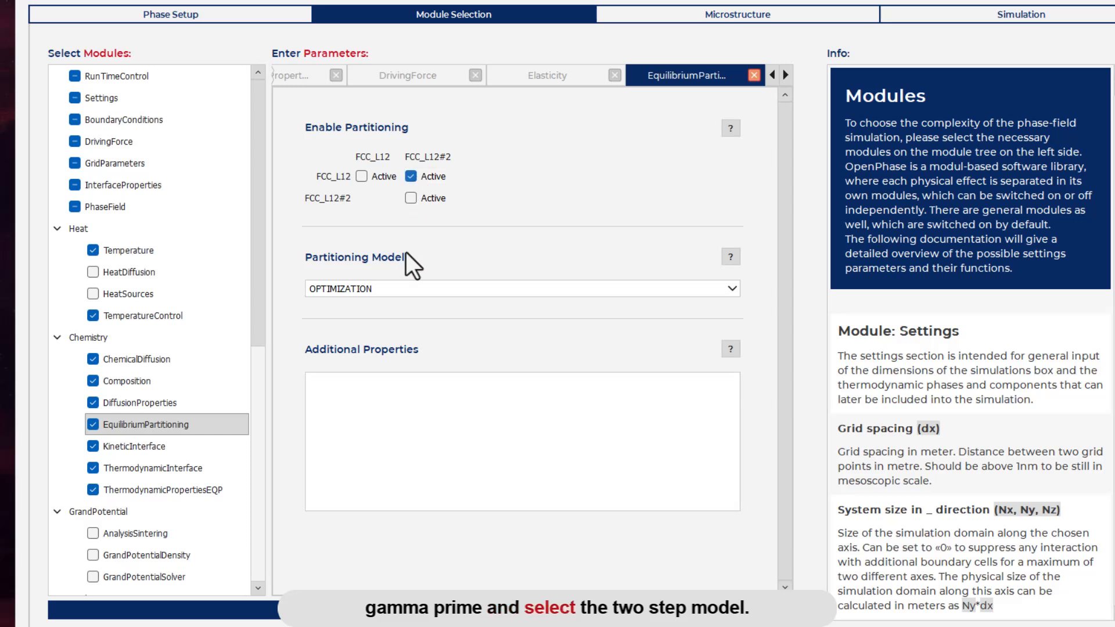
left_click(393, 285)
left_click(348, 329)
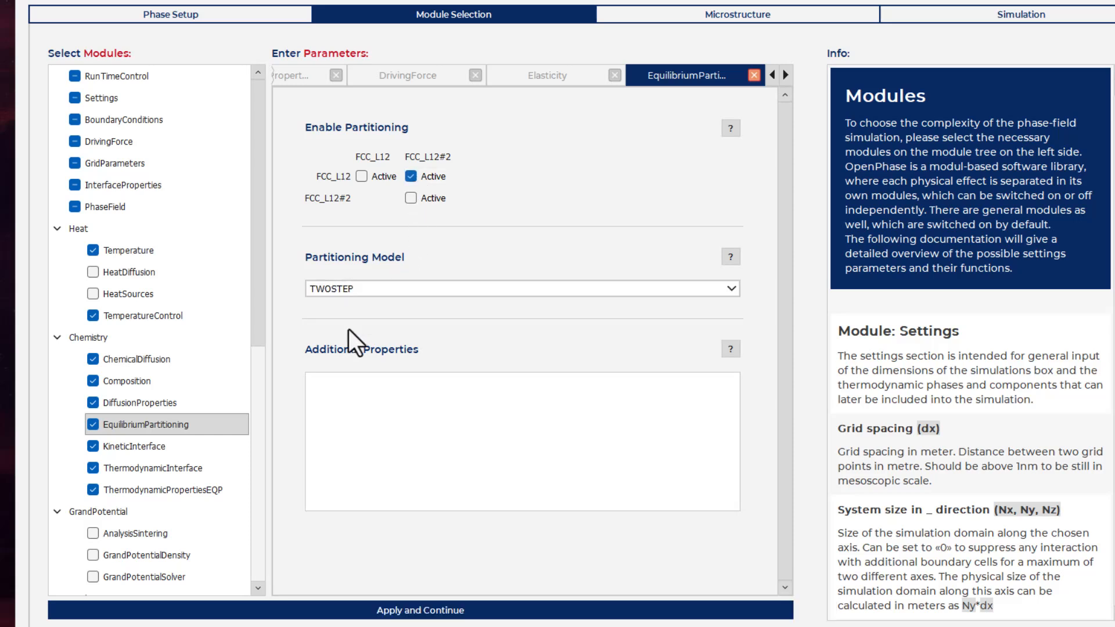
Step: In KineticInterface, choose the ARRHENIUS kinetic model and load AlNi.opid as the database file
left_click(150, 444)
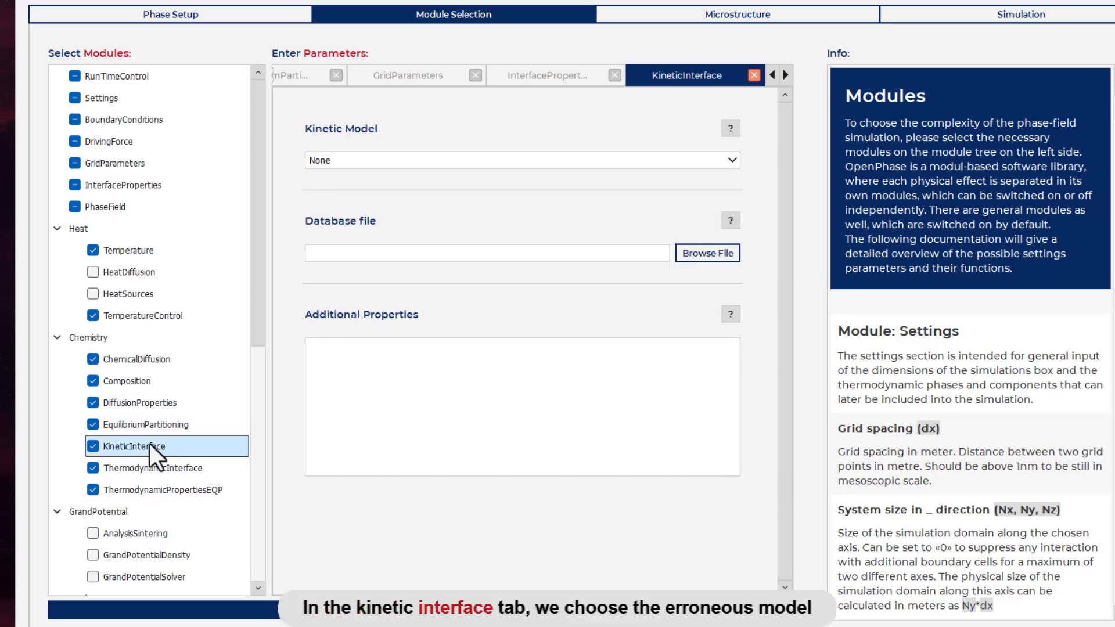
left_click(500, 169)
left_click(488, 196)
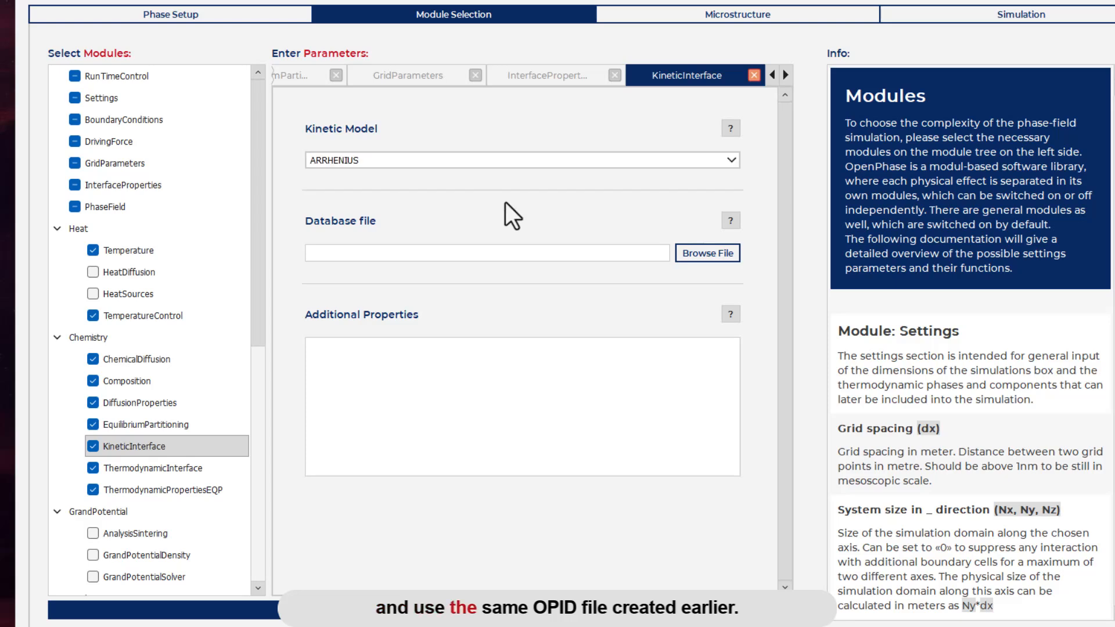
left_click(708, 253)
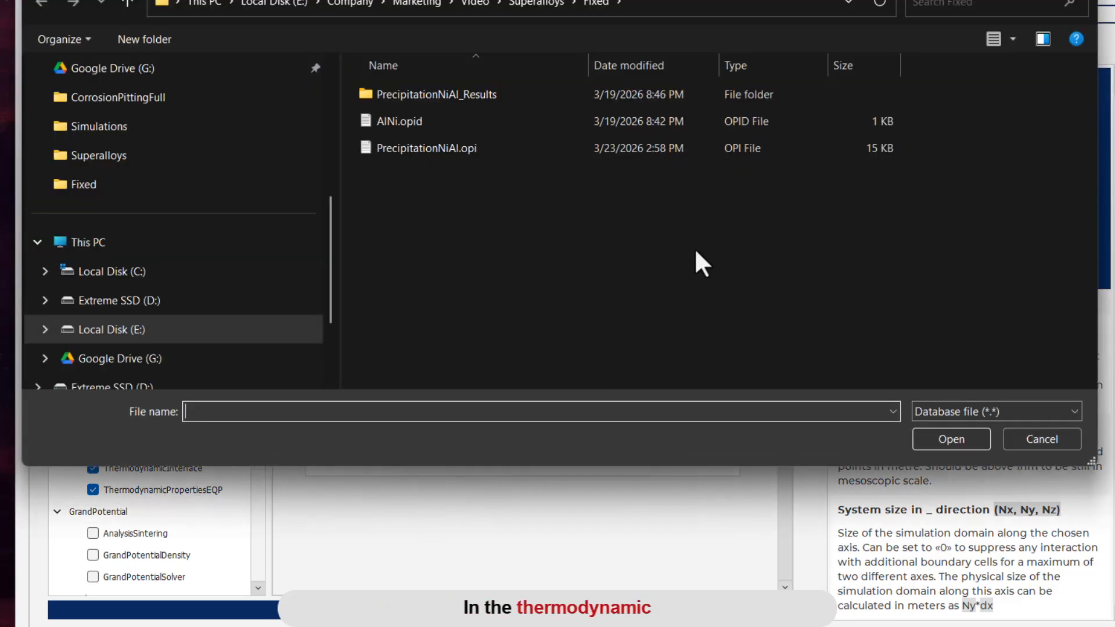
left_click(404, 121)
left_click(927, 433)
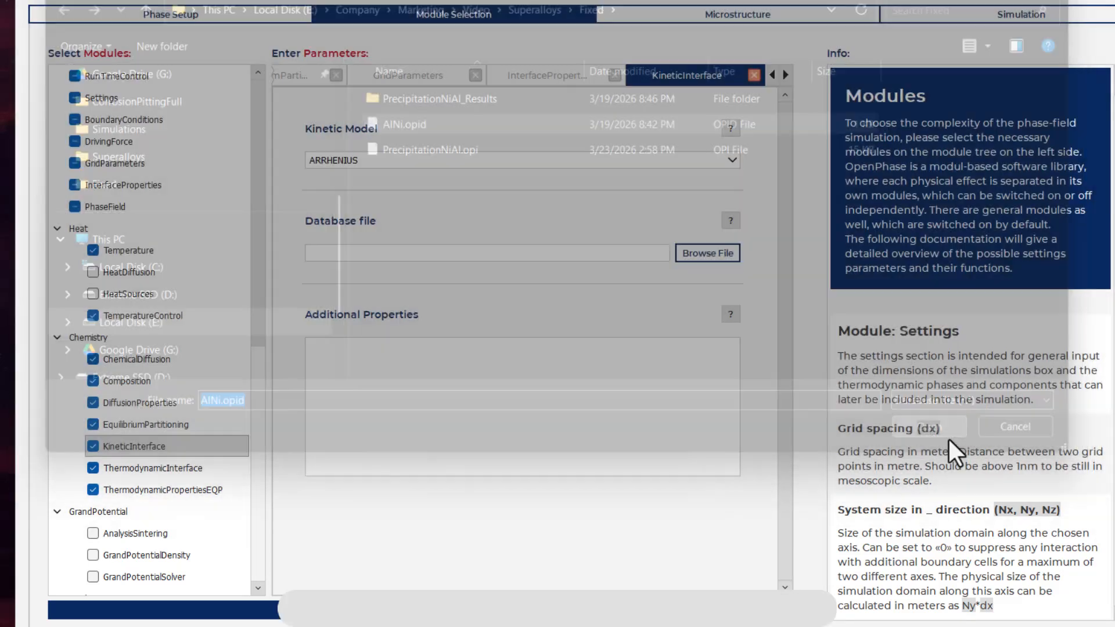
left_click(172, 448)
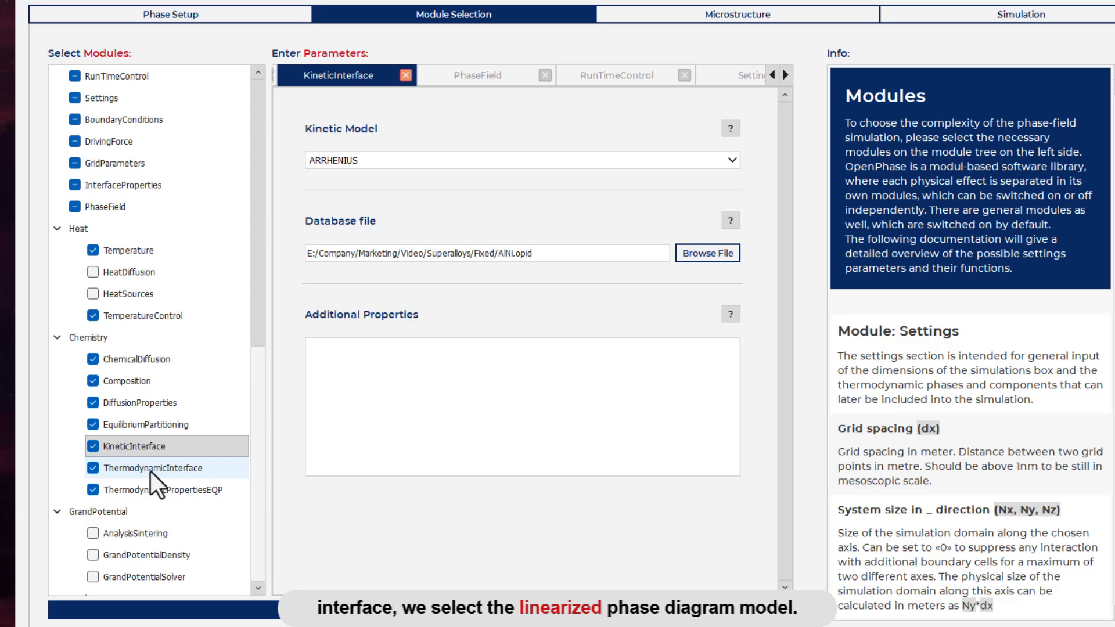
Step: In ThermodynamicInterface, set the thermodynamic model to LPD, and open the ThermodynamicPropertiesEQP module
left_click(151, 471)
left_click(416, 162)
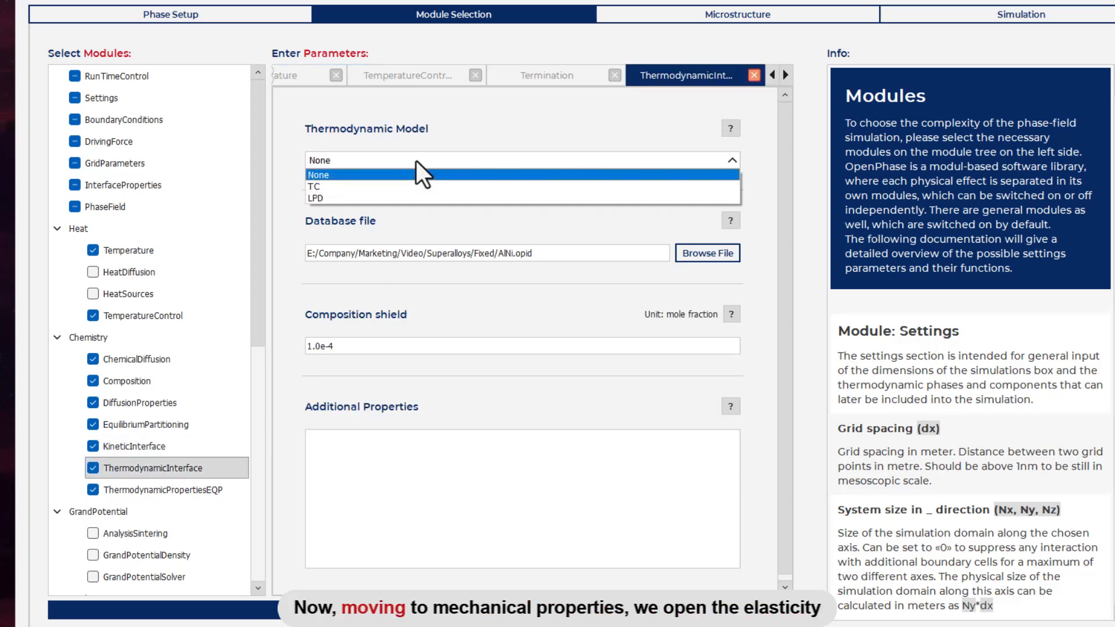
left_click(389, 197)
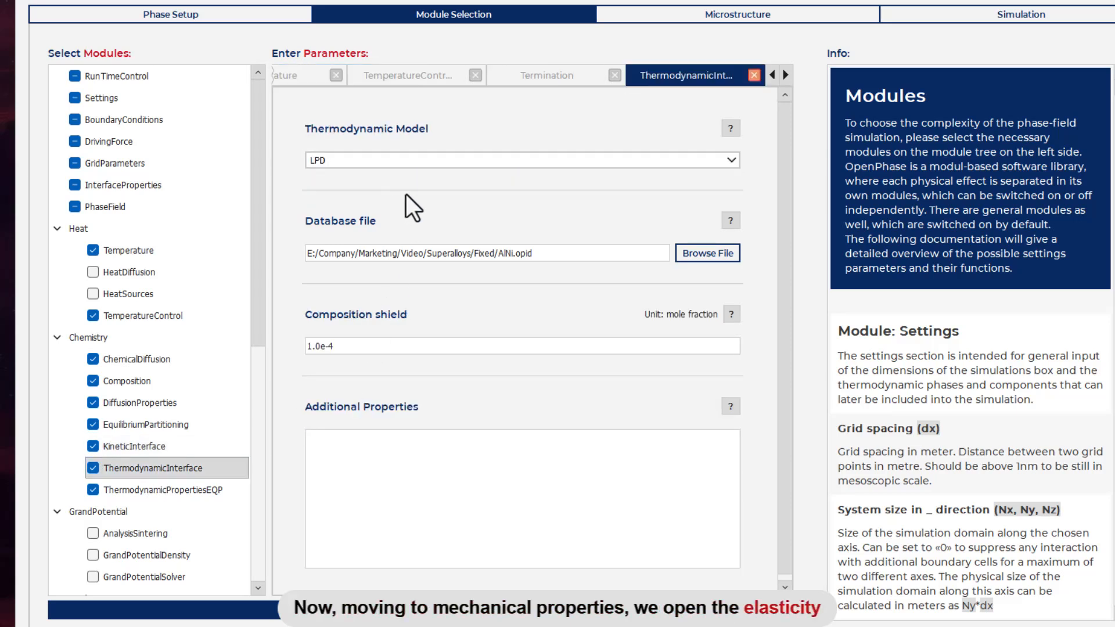
scroll(174, 342, "down", 2)
left_click(128, 361)
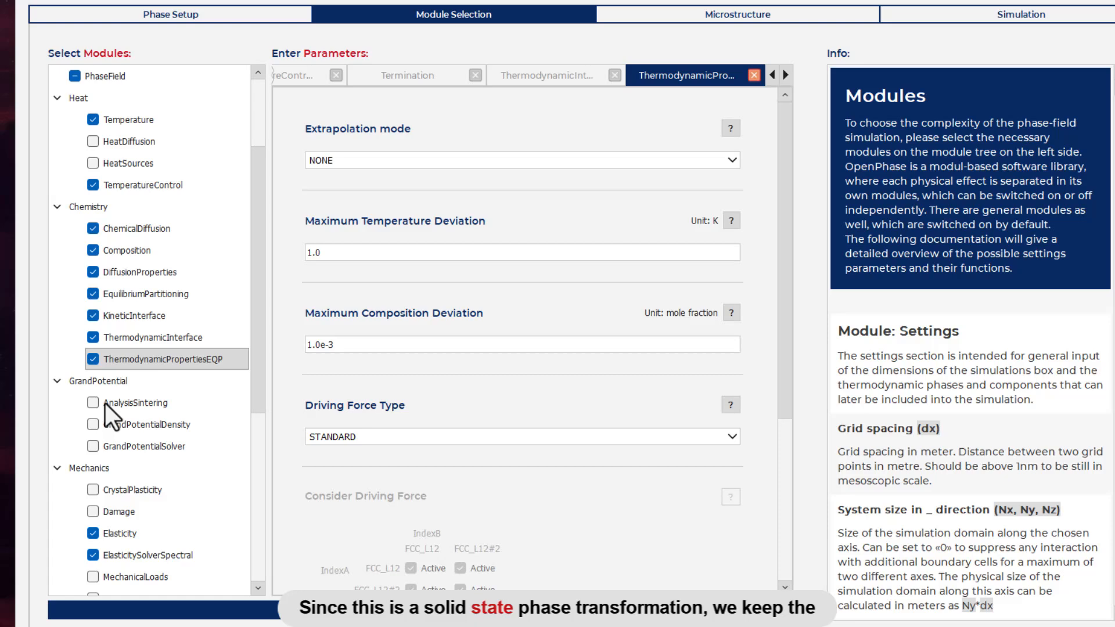
Step: In the Elasticity module, set the FCC_L12 elastic coefficients on the diagonal of rows 0 to 2 to 215.5e9 N/m^2
left_click(120, 537)
scroll(609, 256, "down", 3)
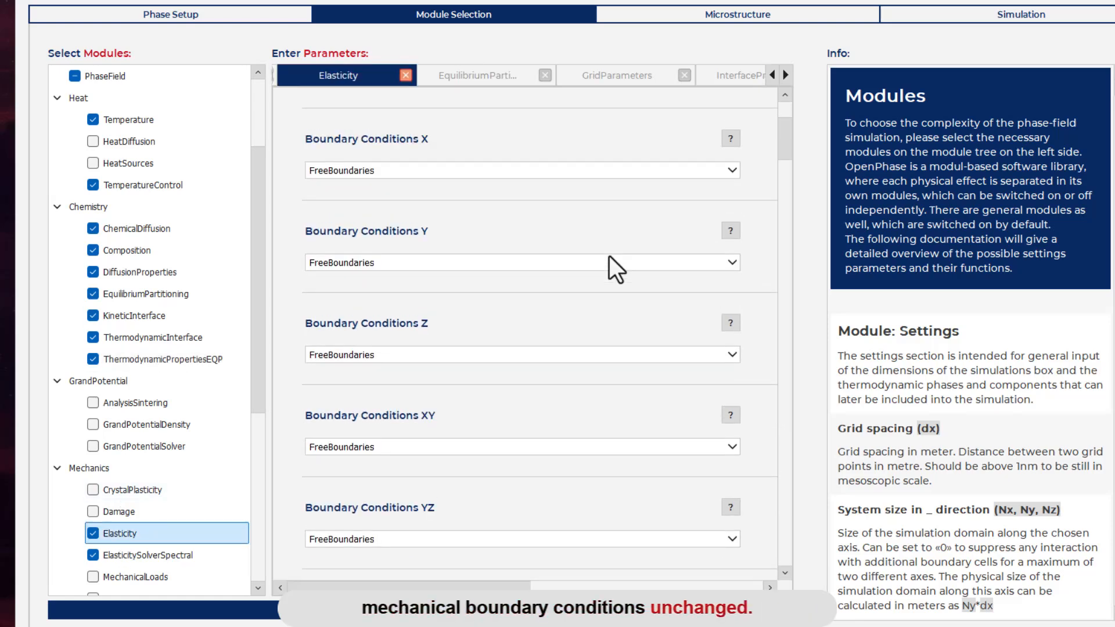
scroll(608, 255, "down", 10)
double_click(435, 232)
type("215.5e9")
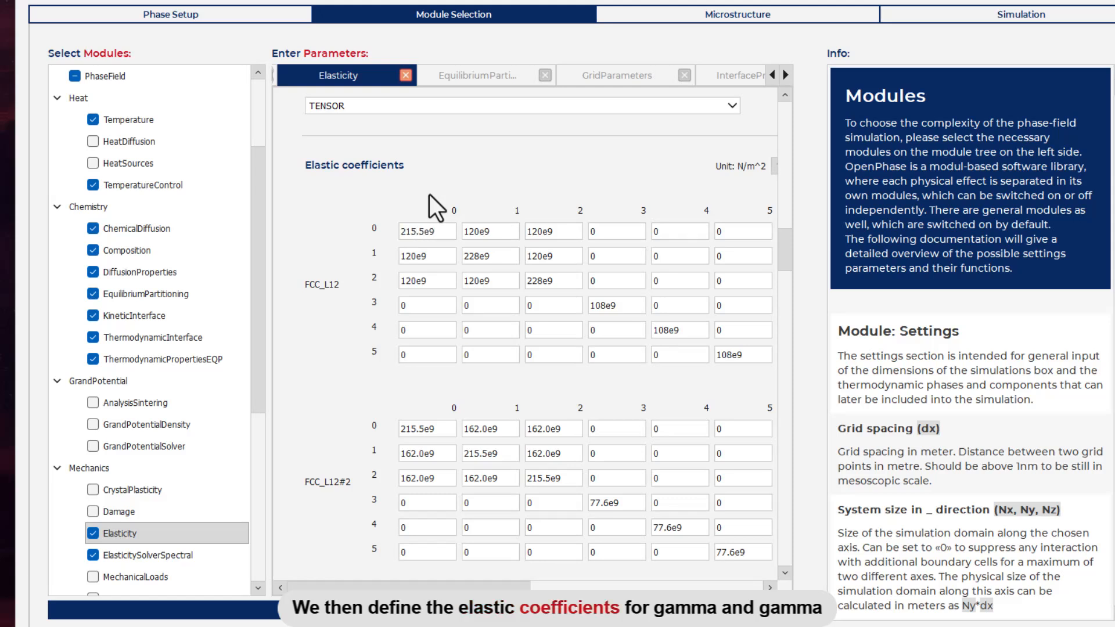
double_click(426, 237)
key("ctrl+c")
double_click(503, 256)
key("ctrl+v")
double_click(528, 283)
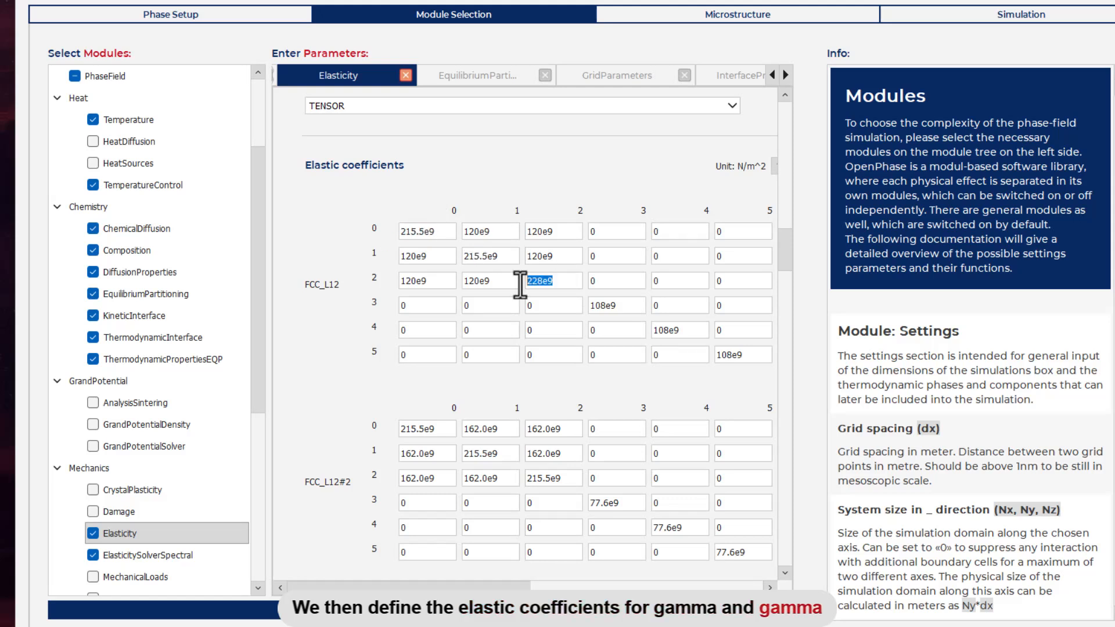
key("ctrl+v")
Step: Set the off-diagonal FCC_L12 elastic coefficients in rows and columns 0 to 2 to 160e9 N/m^2
double_click(496, 234)
type("160e9")
left_click_drag(554, 232, 523, 233)
key("ctrl+v")
left_click_drag(556, 256, 514, 268)
key("ctrl+v")
left_click_drag(430, 256, 406, 253)
Step: Set the FCC_L12 shear coefficients on the diagonal of rows 3 to 5 to 77.6e9 N/m^2
key("ctrl+v")
left_click_drag(431, 281, 400, 282)
key("ctrl+v")
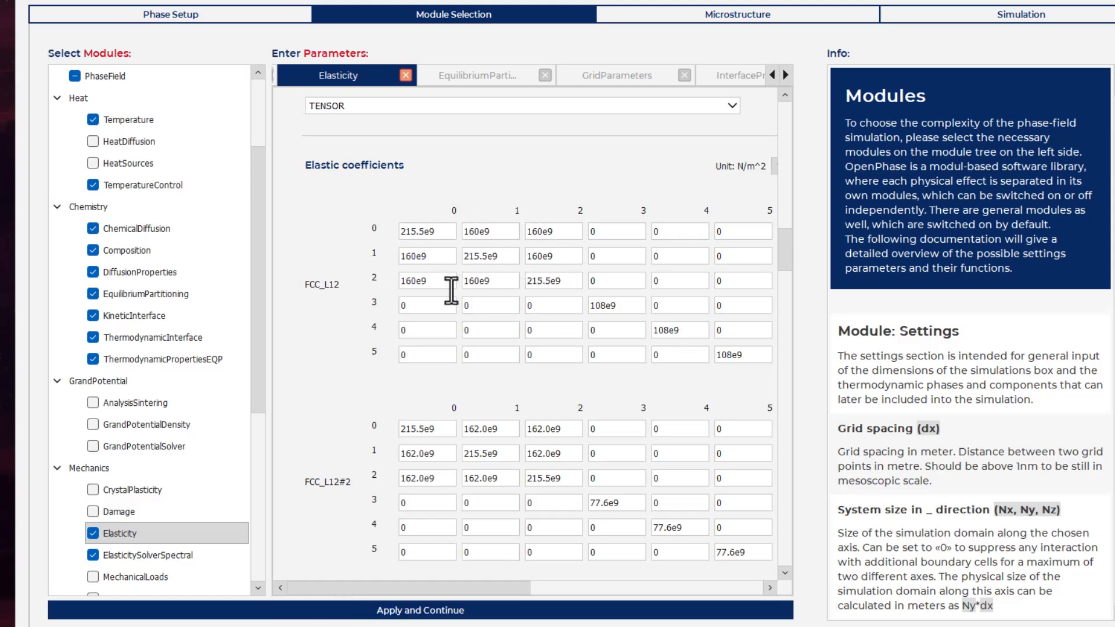
key("BackSpace")
key("BackSpace")
key("BackSpace")
type("77.6")
left_click_drag(622, 306, 587, 306)
key("ctrl+c")
left_click_drag(690, 330, 651, 330)
Step: For FCC_L12#2, set the elastic coefficients in rows and columns 0 to 2 to 222.7e9 on the diagonal and 164.2e9 off the diagonal
key("ctrl+v")
left_click_drag(743, 356, 714, 355)
key("ctrl+v")
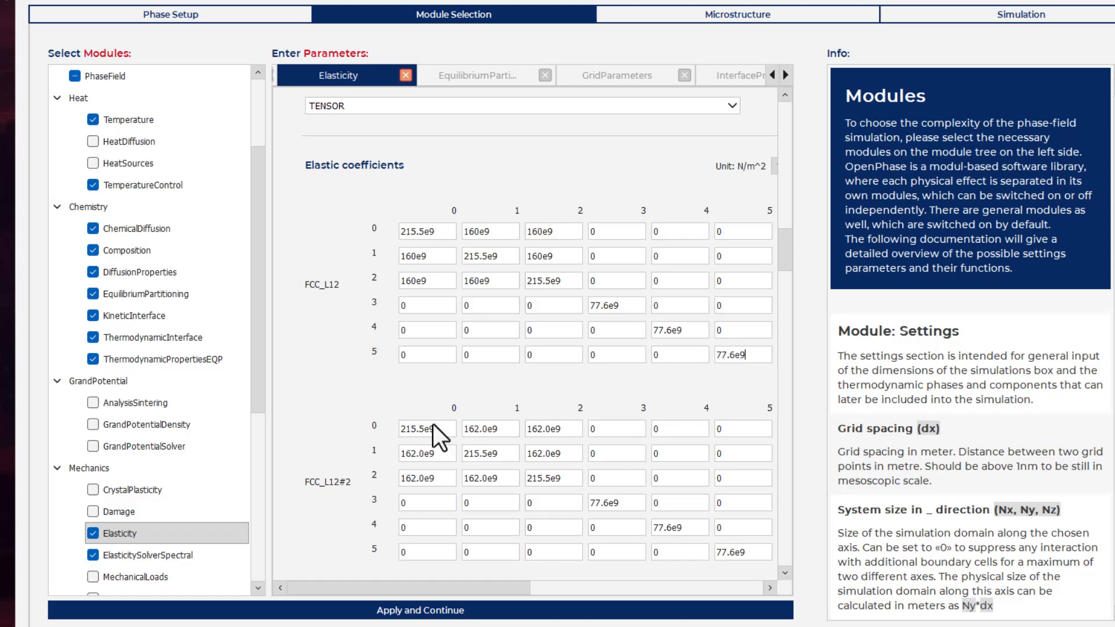
type("22.7")
key("ctrl+a")
key("ctrl+c")
double_click(481, 453)
key("ctrl+v")
double_click(540, 478)
key("ctrl+v")
key("ctrl+c")
double_click(531, 429)
key("ctrl+v")
double_click(525, 454)
key("ctrl+v")
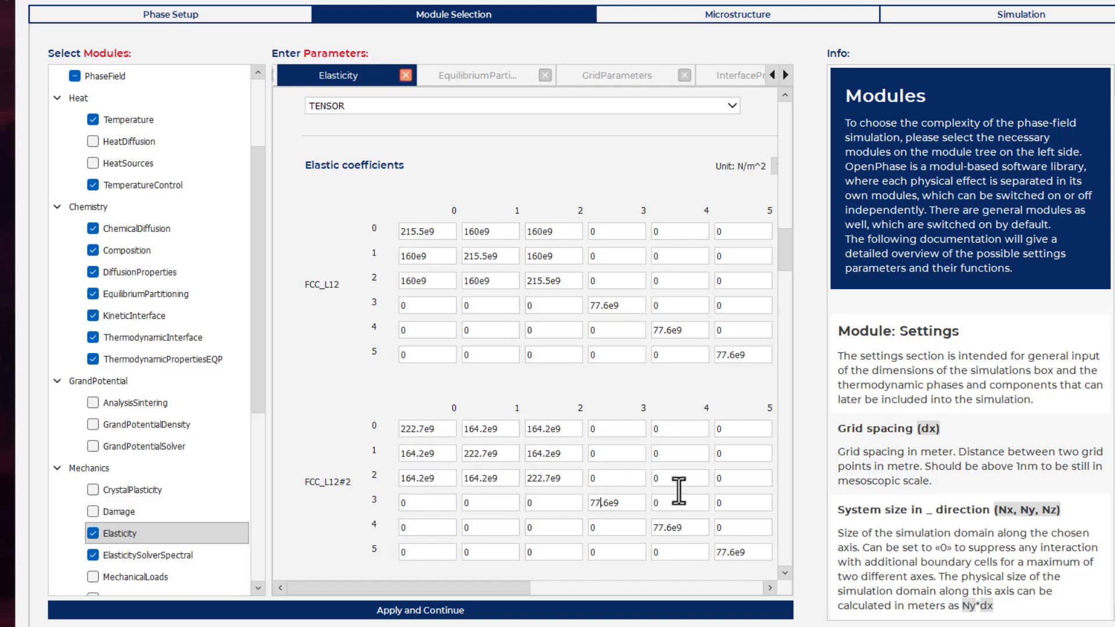
Step: Change the leading digits of the FCC_L12#2 shear coefficient in row 3, column 3 to 85
key("BackSpace")
key("BackSpace")
type("85")
key("ctrl+a")
scroll(459, 527, "down", 15)
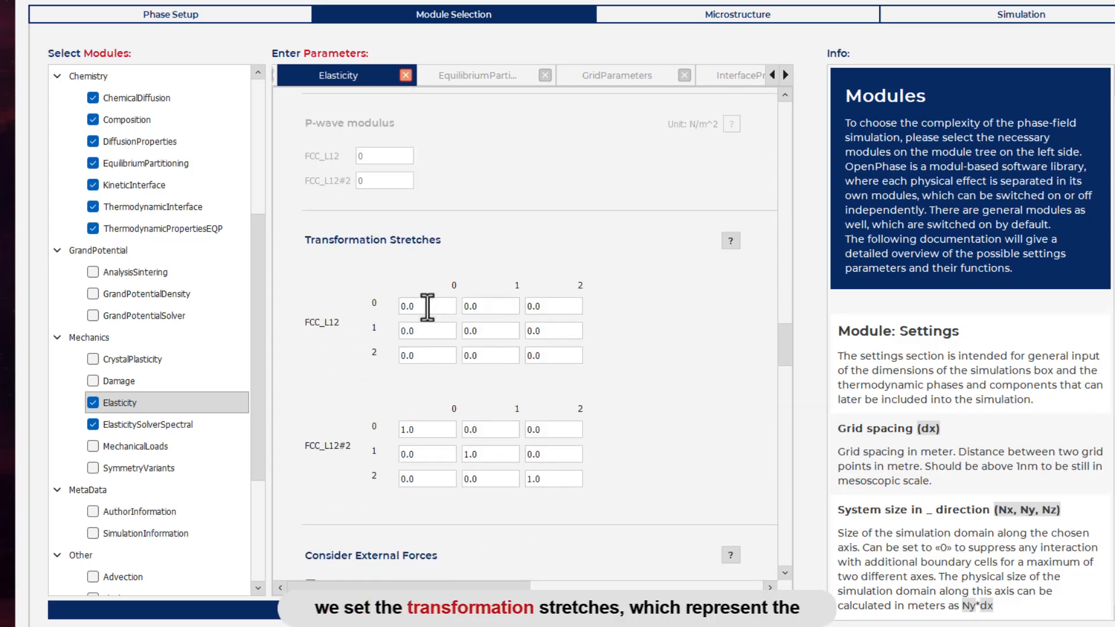
Step: Set the diagonal transformation stretches of FCC_L12 to 1.0
key("Delete")
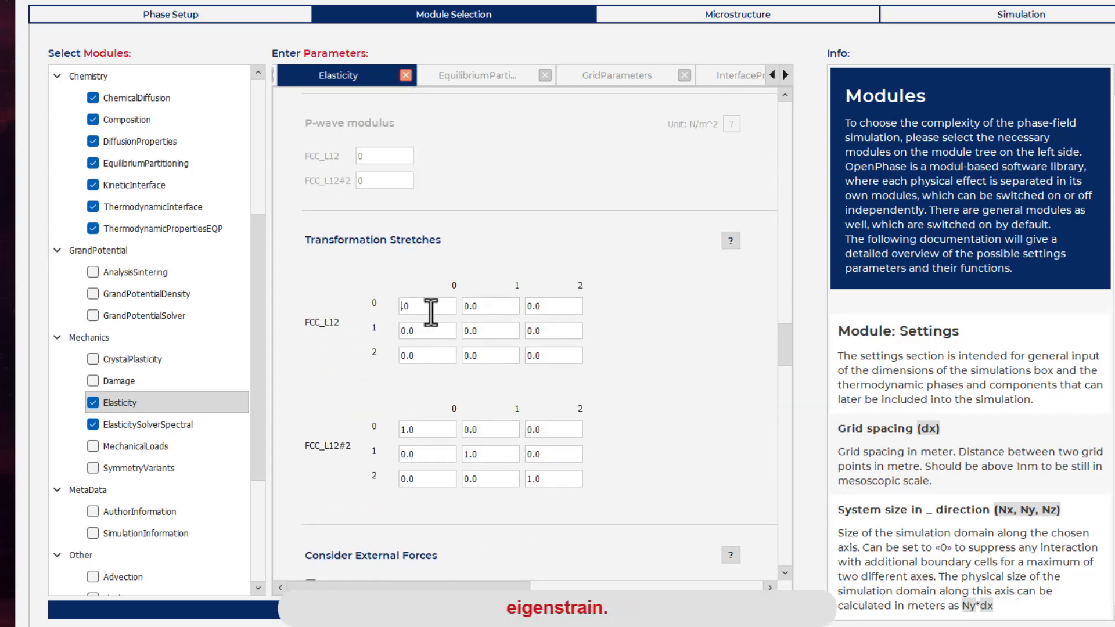
double_click(427, 306)
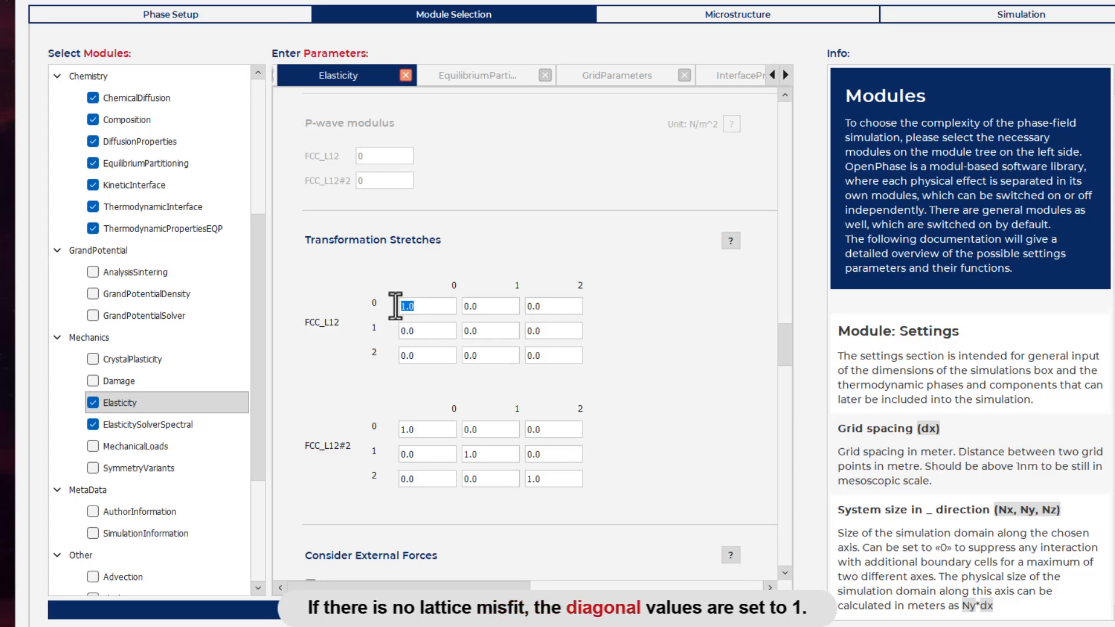
left_click_drag(490, 337, 445, 335)
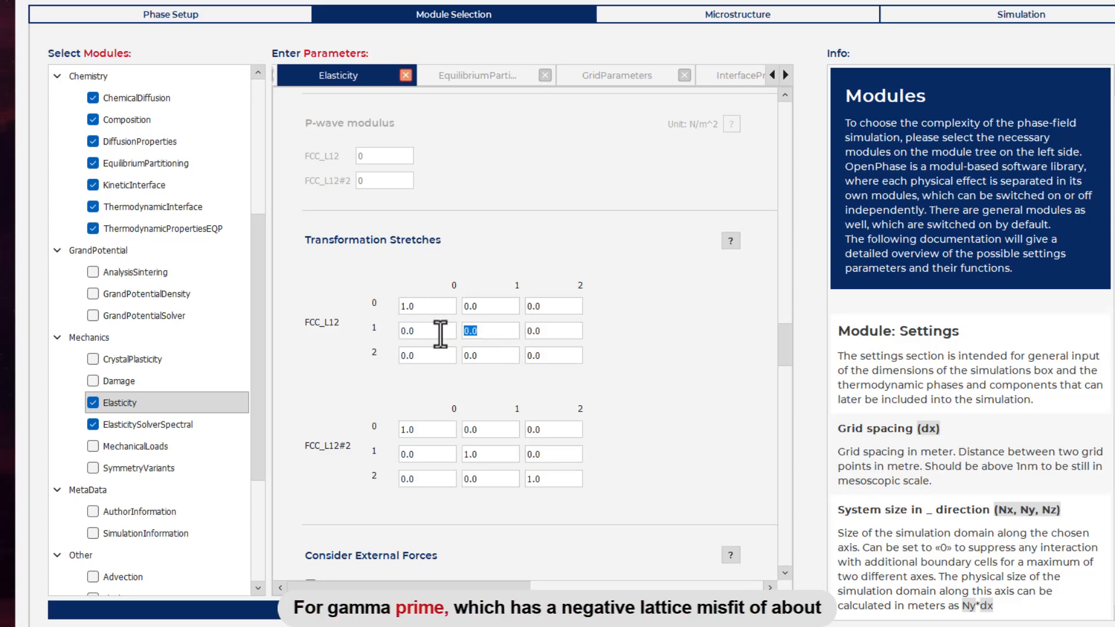
left_click_drag(552, 355, 508, 355)
type("1.0")
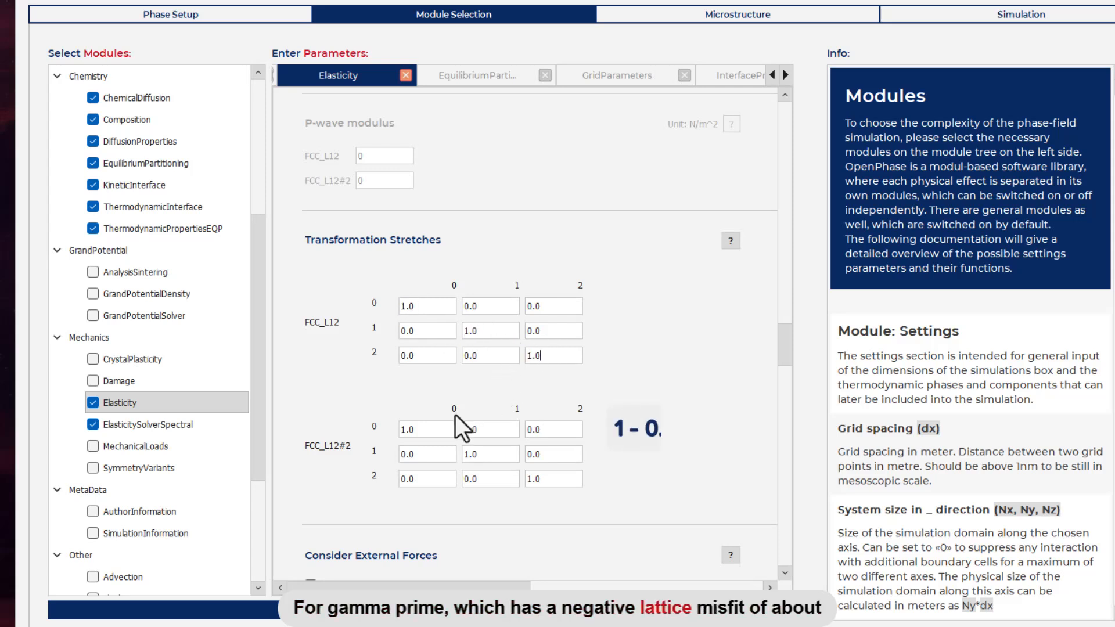
Step: Set the three diagonal transformation stretches of FCC_L12#2 to 0.997
left_click_drag(414, 430, 395, 433)
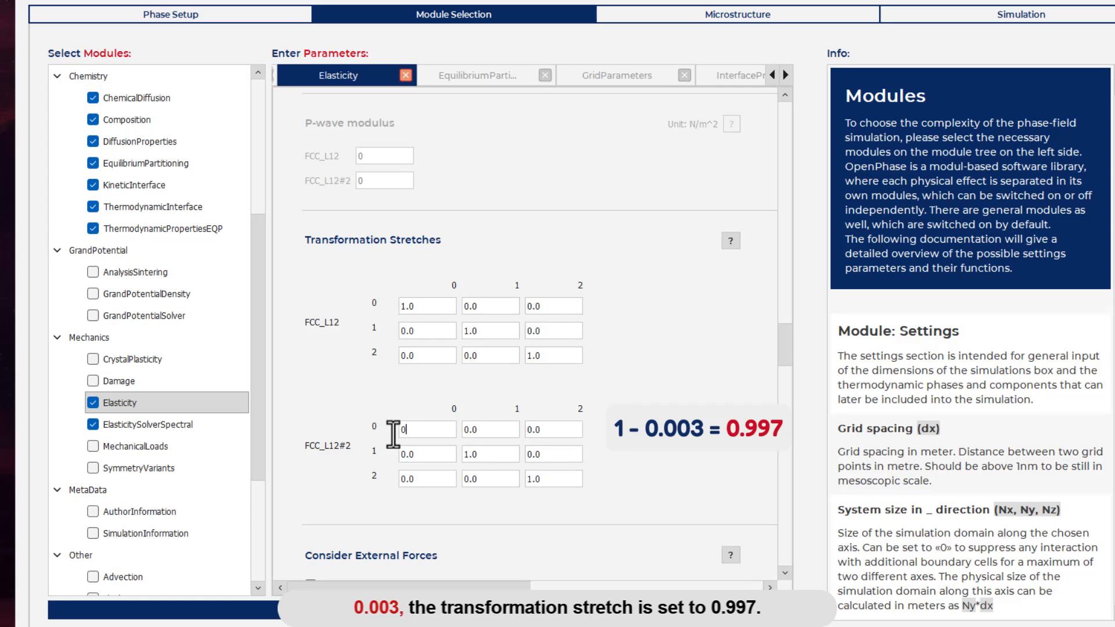
type(".9")
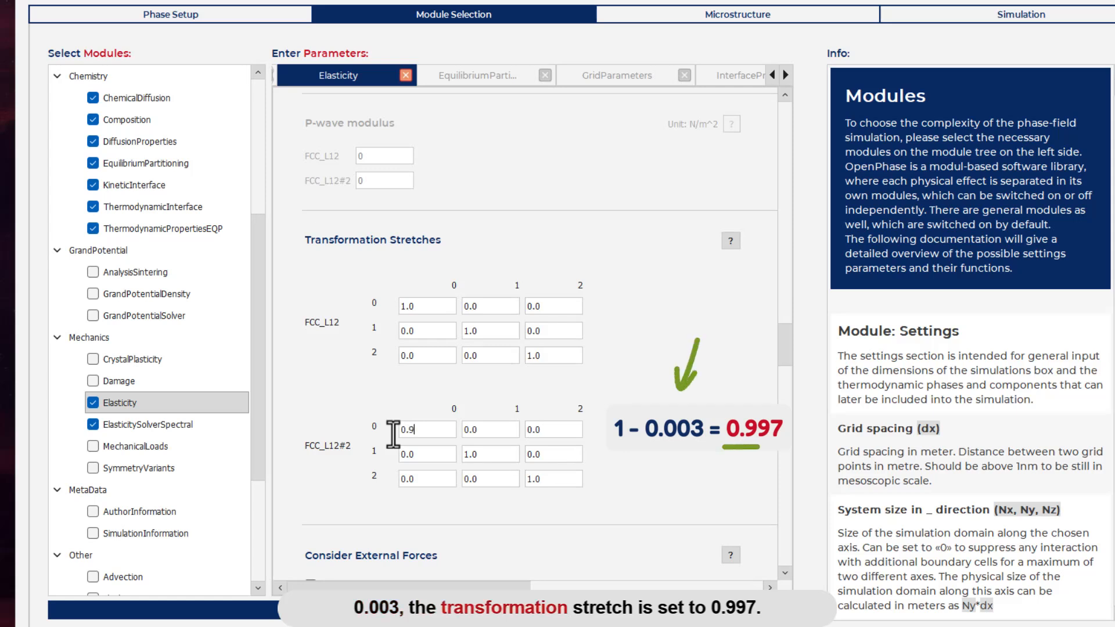
type("97")
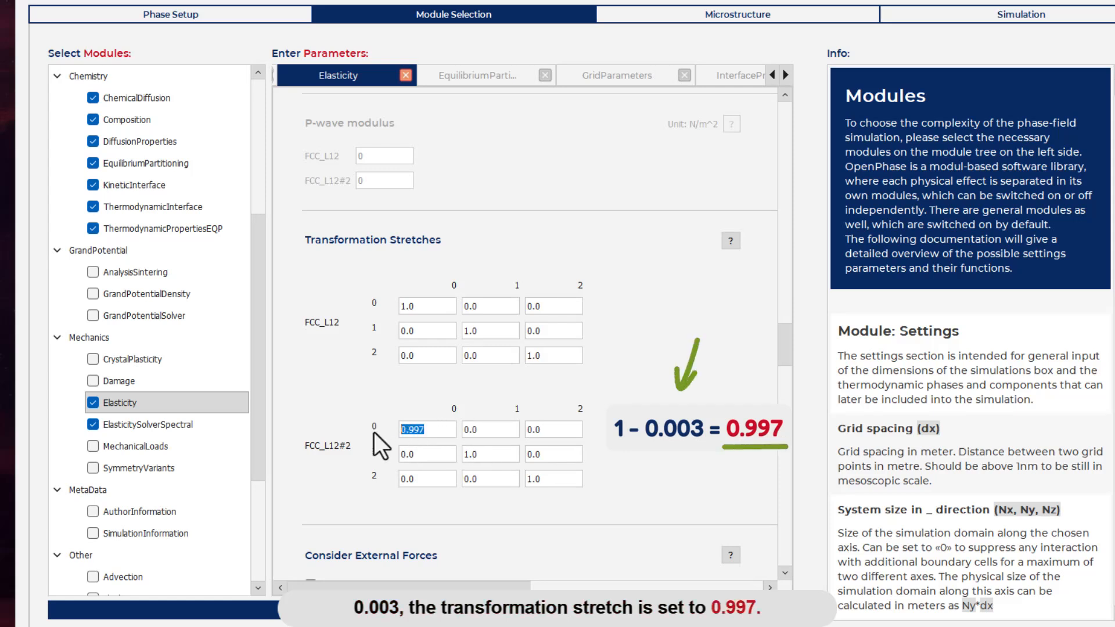
left_click_drag(488, 454, 443, 454)
type("0.997")
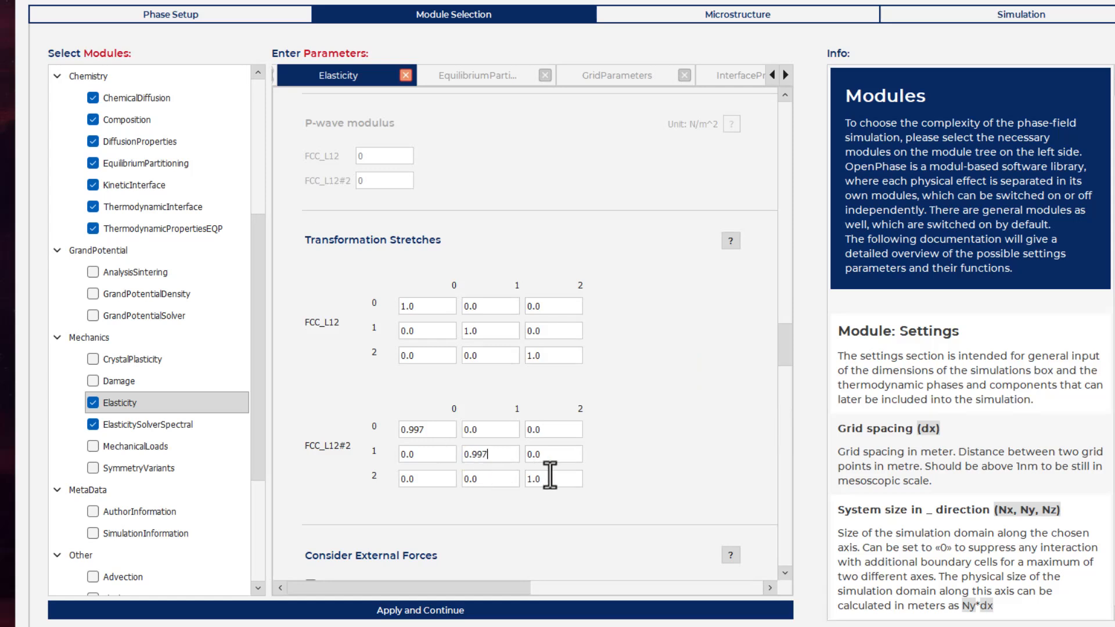
scroll(645, 457, "down", 5)
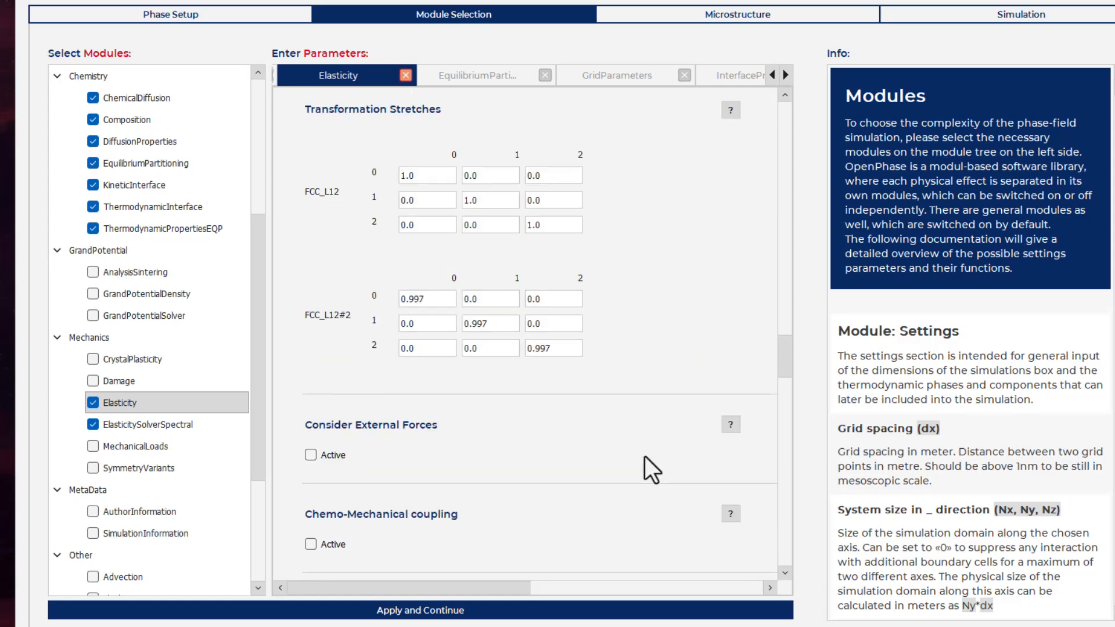
Step: Apply the module parameters with the remaining elasticity options left at their defaults, and continue to the microstructure setup
scroll(644, 455, "down", 1)
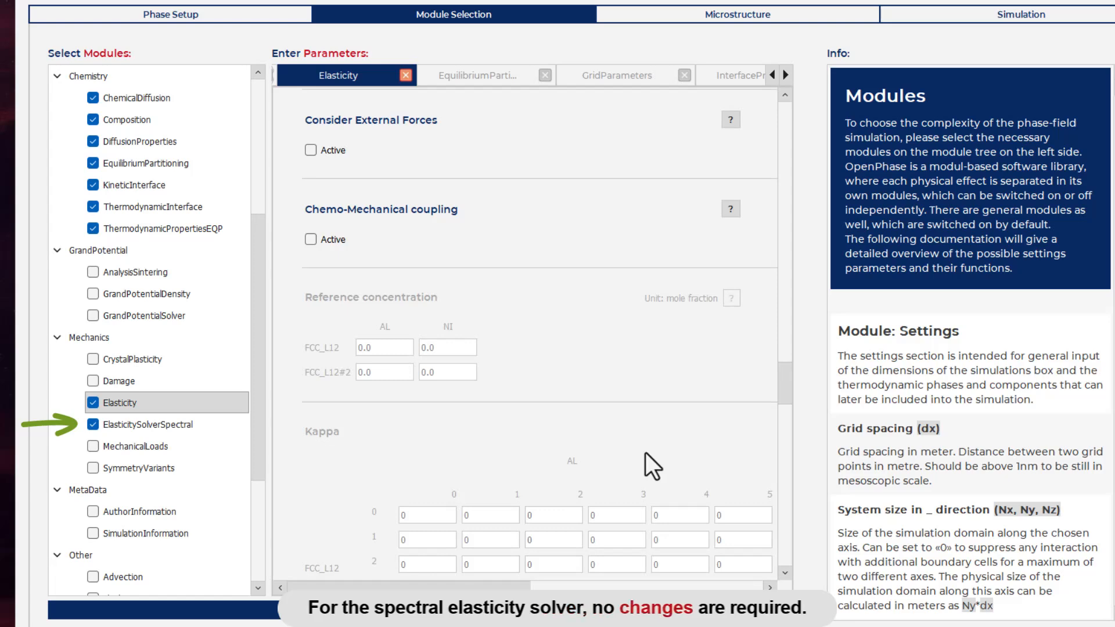
scroll(646, 453, "down", 9)
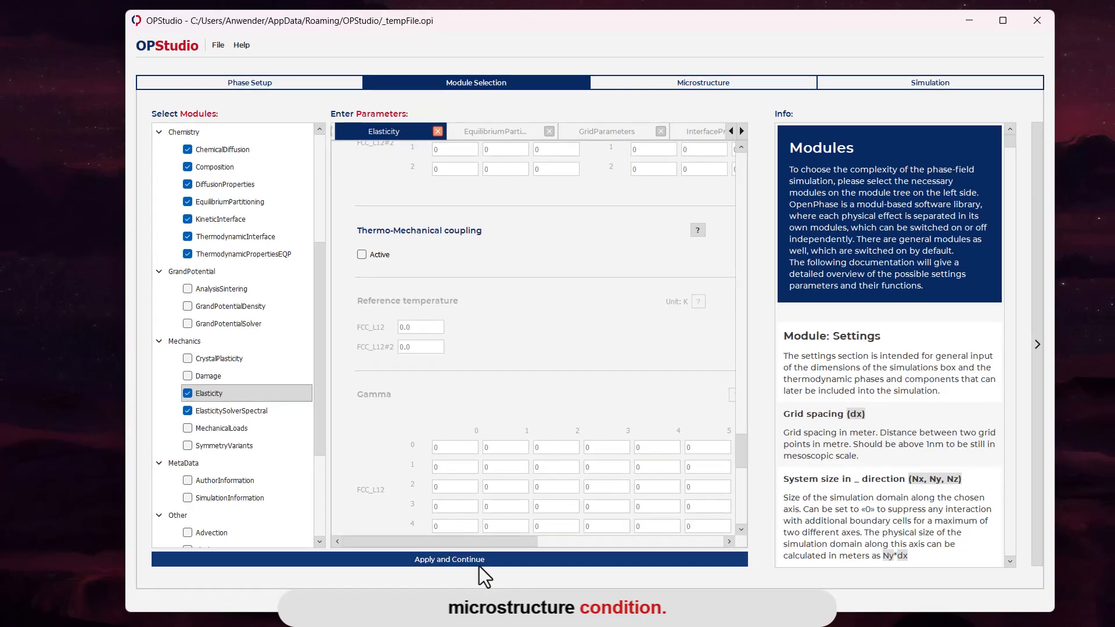
left_click(464, 599)
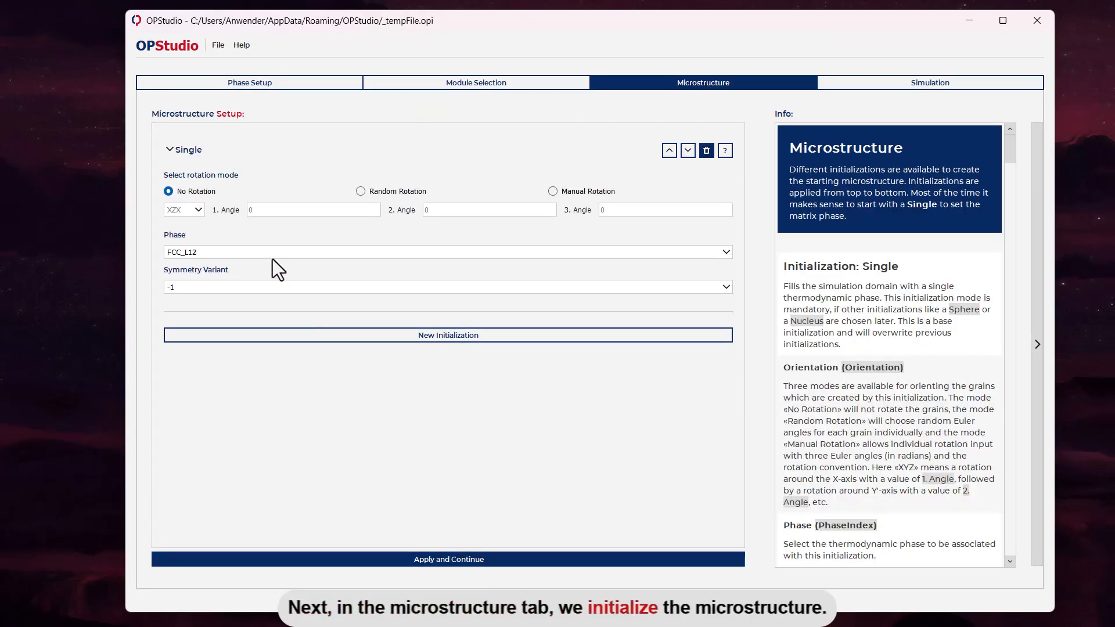
Step: Add a QuasiRandomNuclei initialization after the single-phase matrix and set its phase to FCC_L12#2
left_click(418, 337)
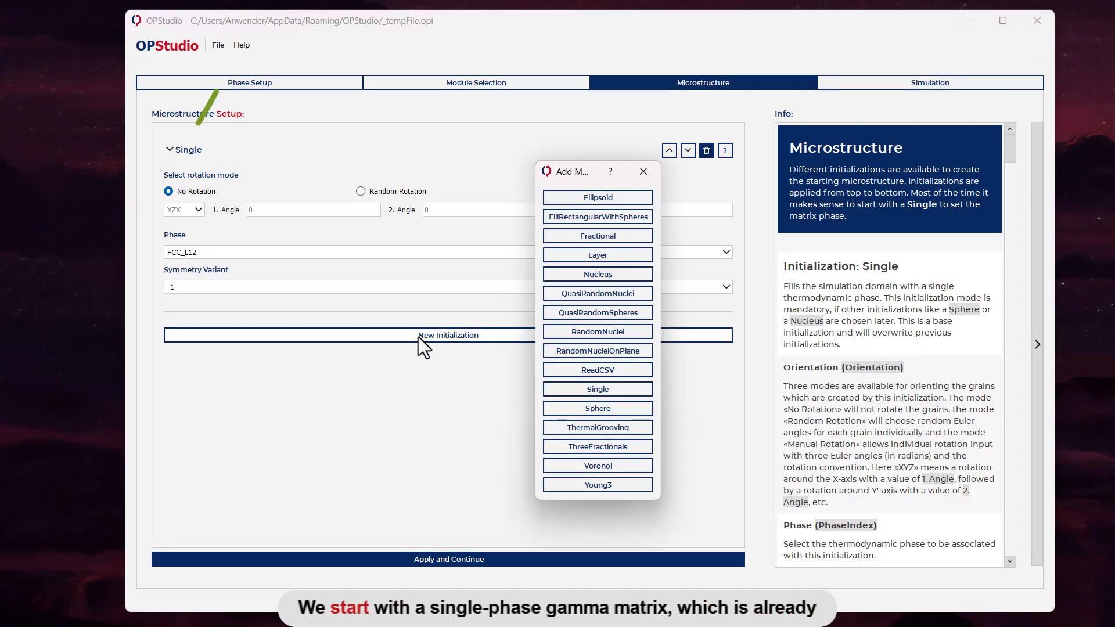
left_click(598, 294)
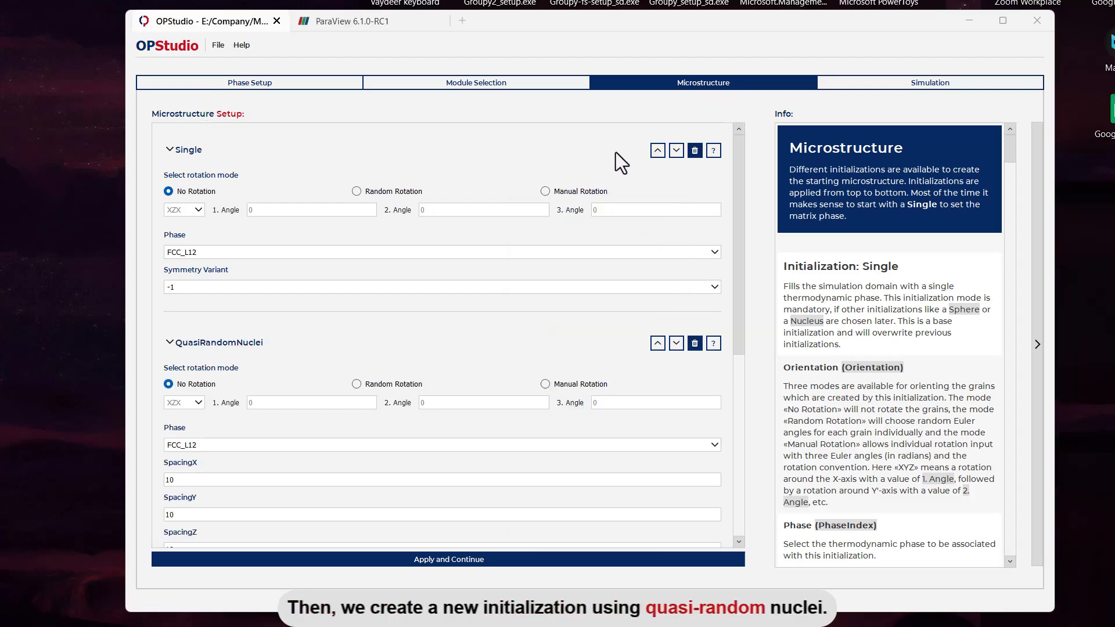
scroll(597, 224, "down", 5)
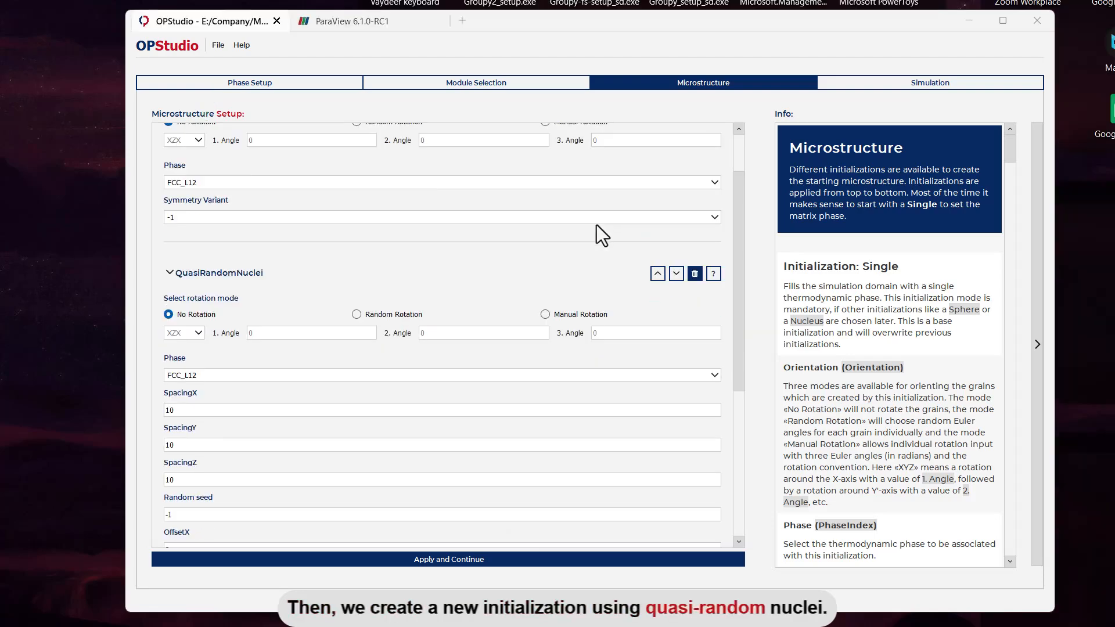
scroll(586, 255, "up", 1)
scroll(491, 294, "down", 1)
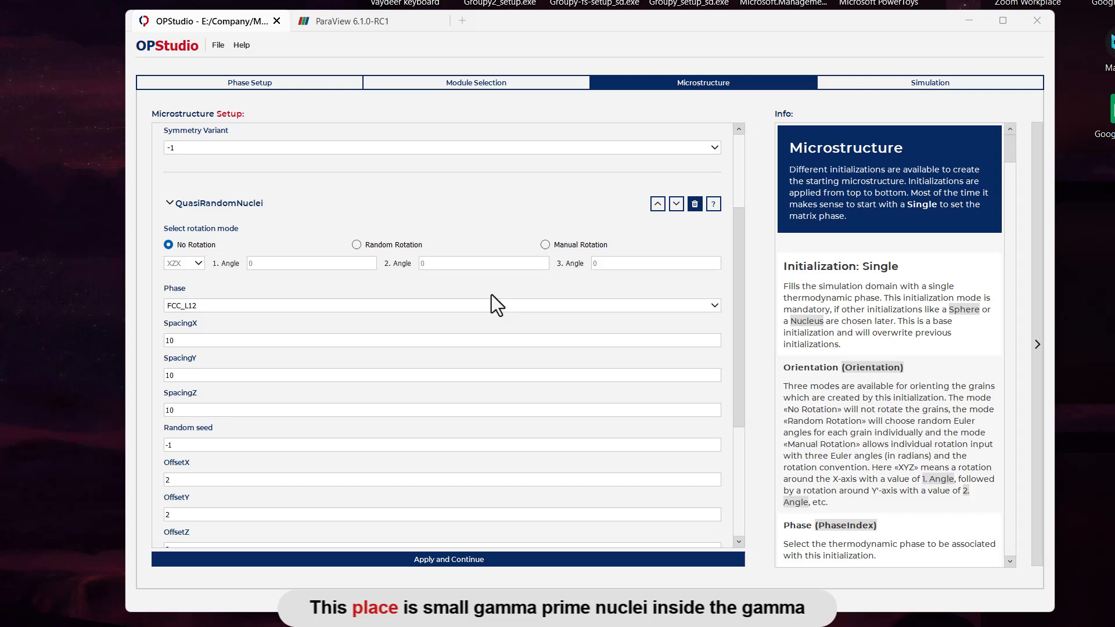
left_click(415, 307)
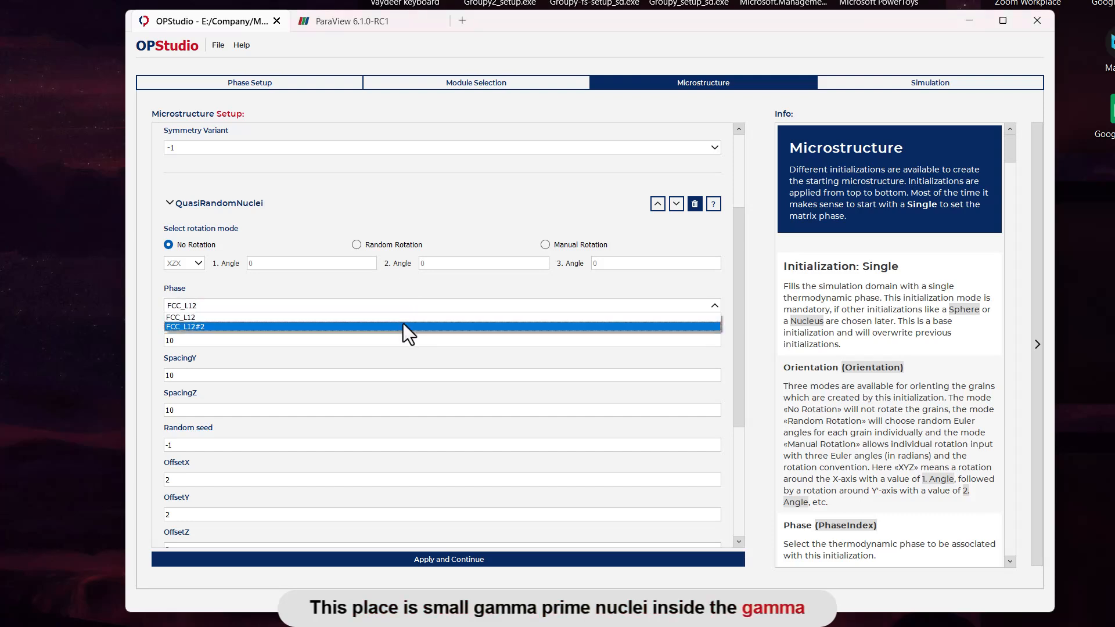
left_click(403, 327)
Step: Set the spacing of the quasi-random nuclei to 20 in X, Y and Z
left_click_drag(204, 340, 133, 340)
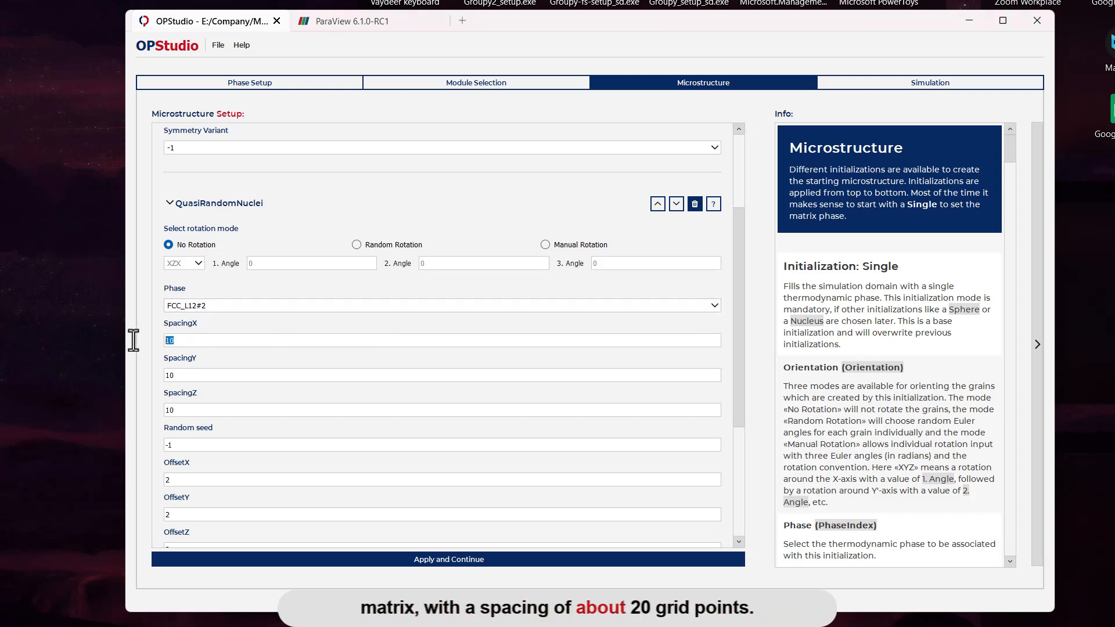
type("20")
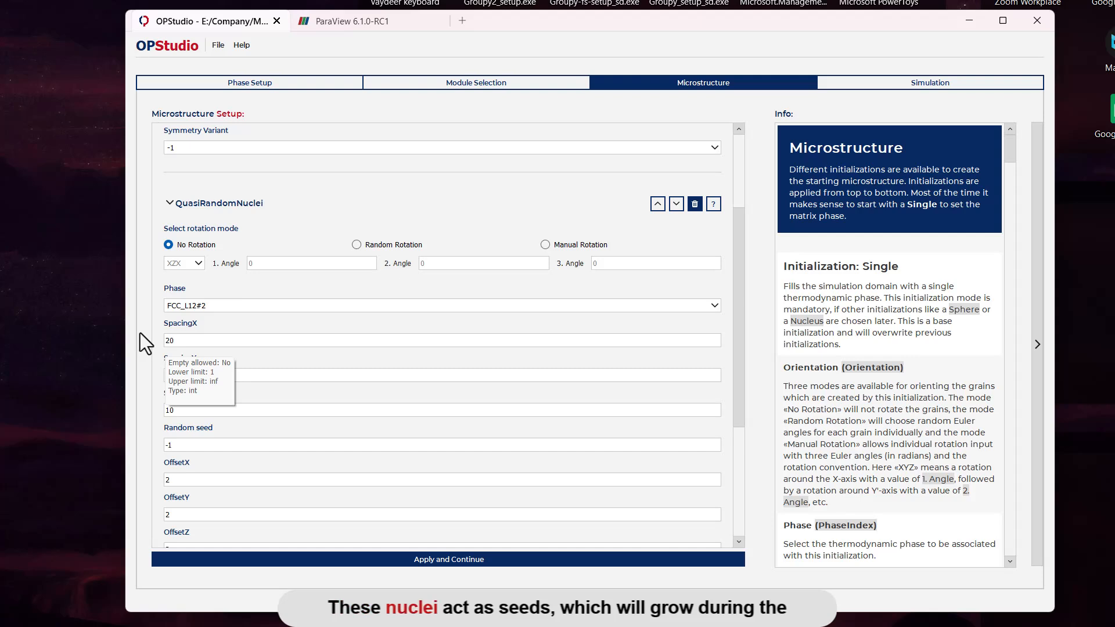
left_click_drag(210, 375, 155, 374)
type("20")
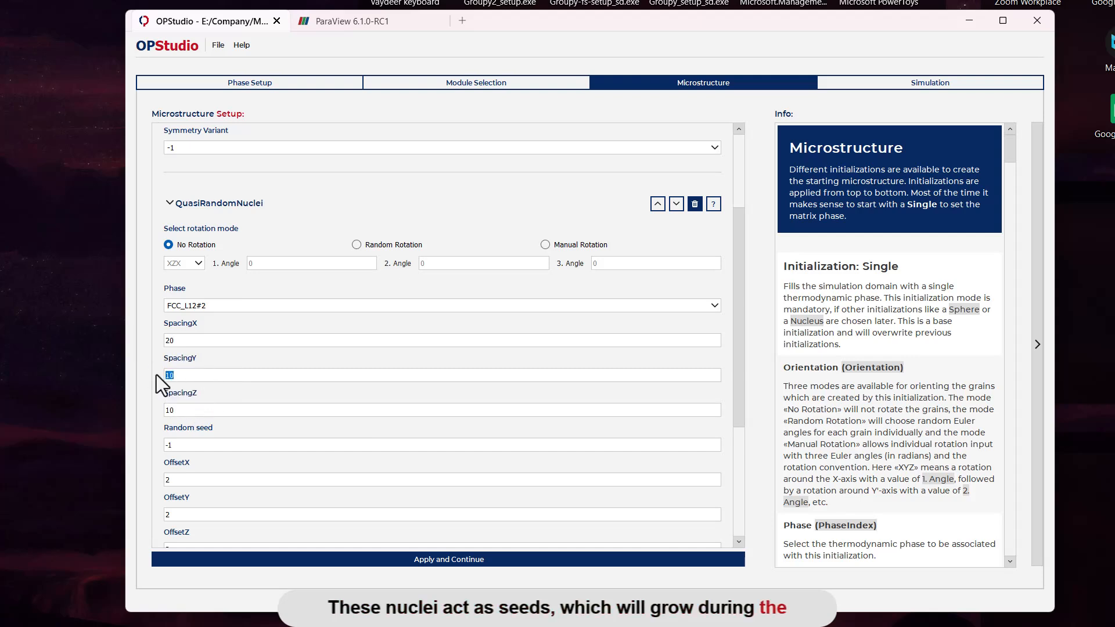
key("Tab")
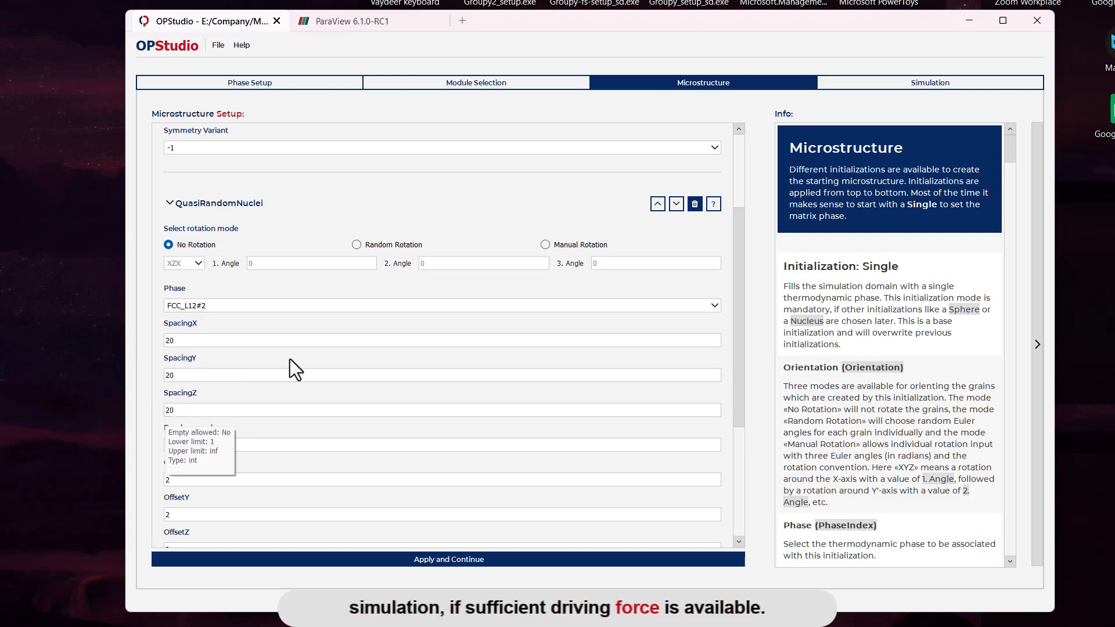
scroll(428, 381, "down", 4)
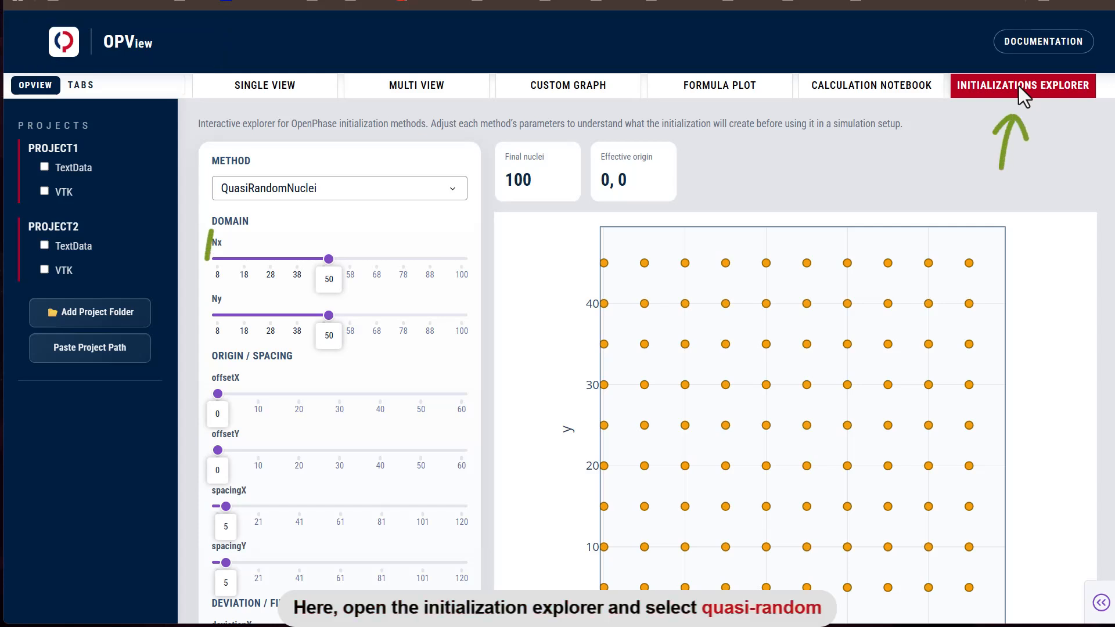
Step: In OPView's Initializations Explorer, select the QuasiRandomNuclei method and set spacingX to 5 and spacingY to 11
left_click(423, 185)
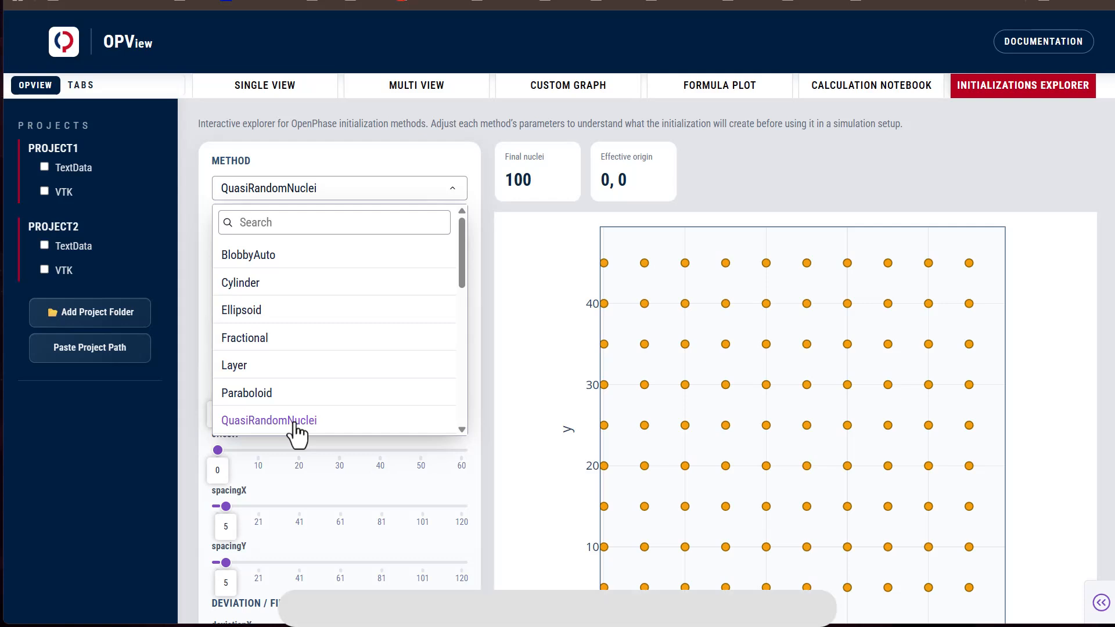
left_click(516, 378)
left_click_drag(226, 506, 235, 506)
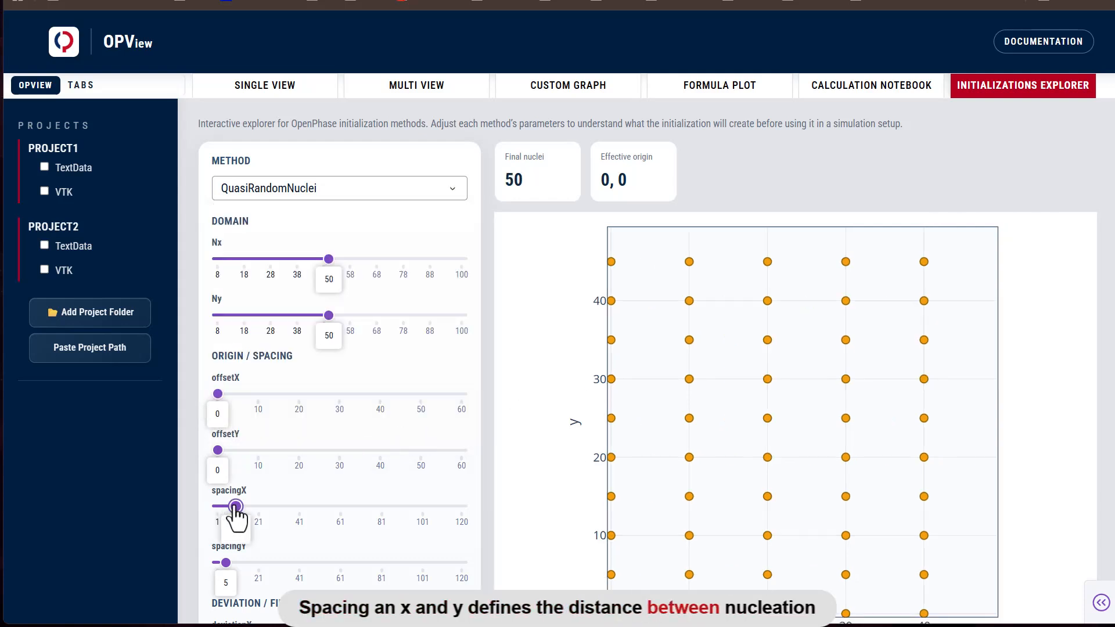
left_click_drag(225, 562, 238, 562)
scroll(261, 435, "down", 1)
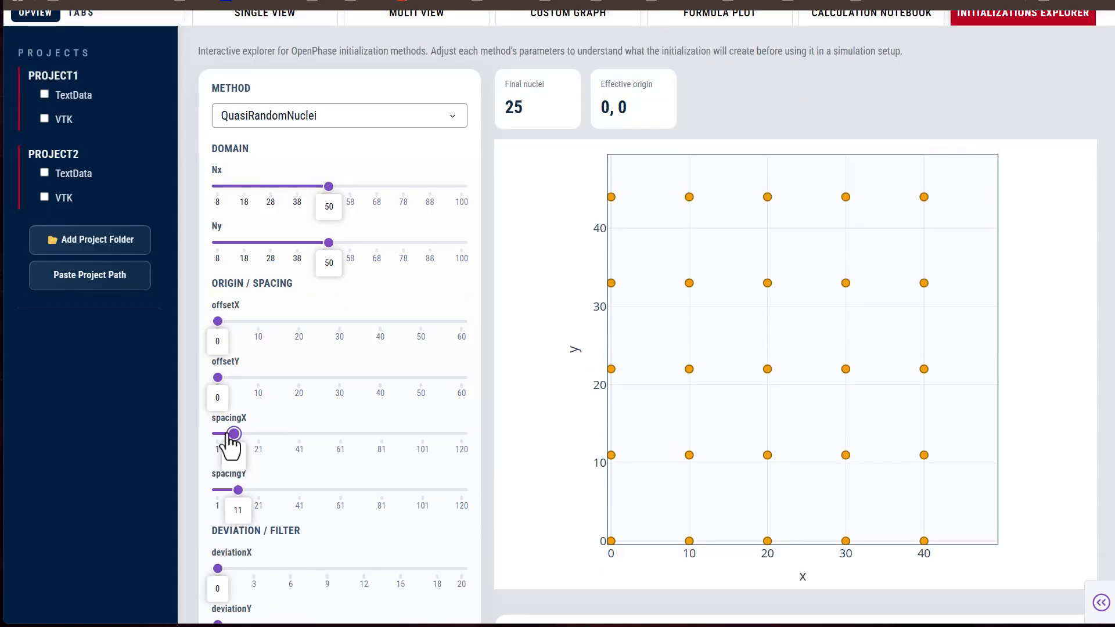
left_click_drag(231, 444, 224, 442)
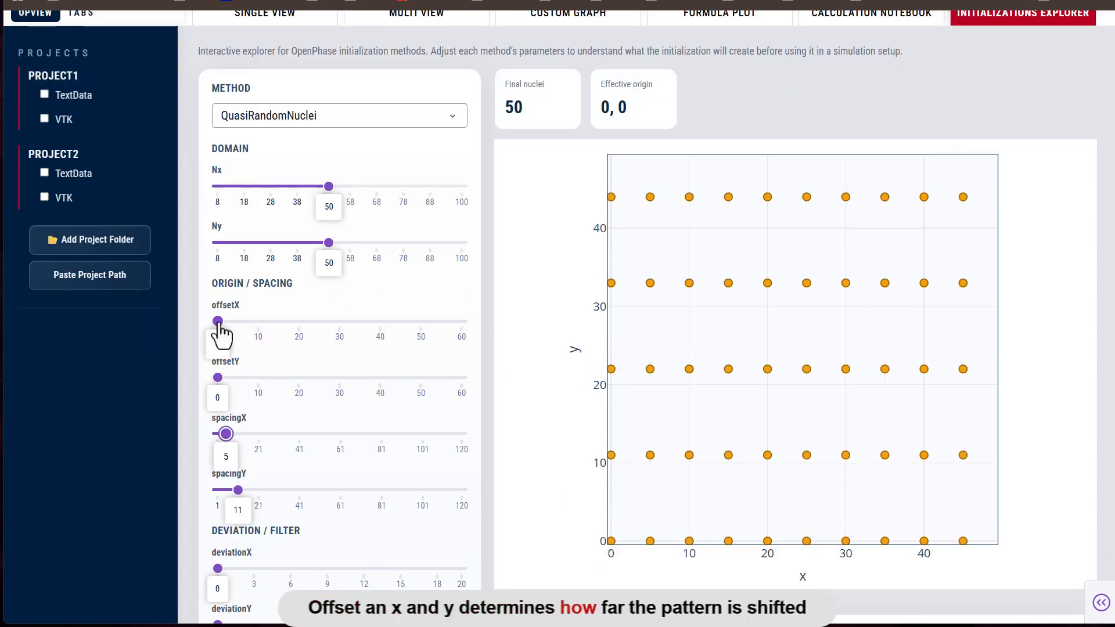
Step: Shift the nuclei pattern with offsetX 5 and offsetY 6, and set deviationX and deviationY to 1
left_click_drag(218, 322, 242, 378)
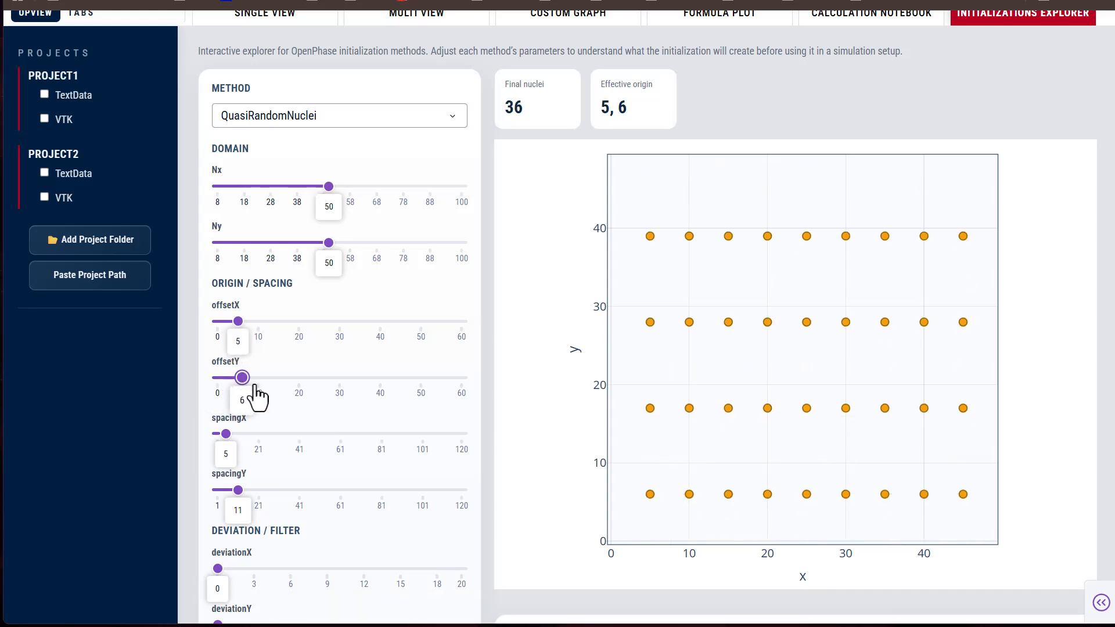
scroll(299, 405, "down", 3)
left_click_drag(219, 424, 230, 424)
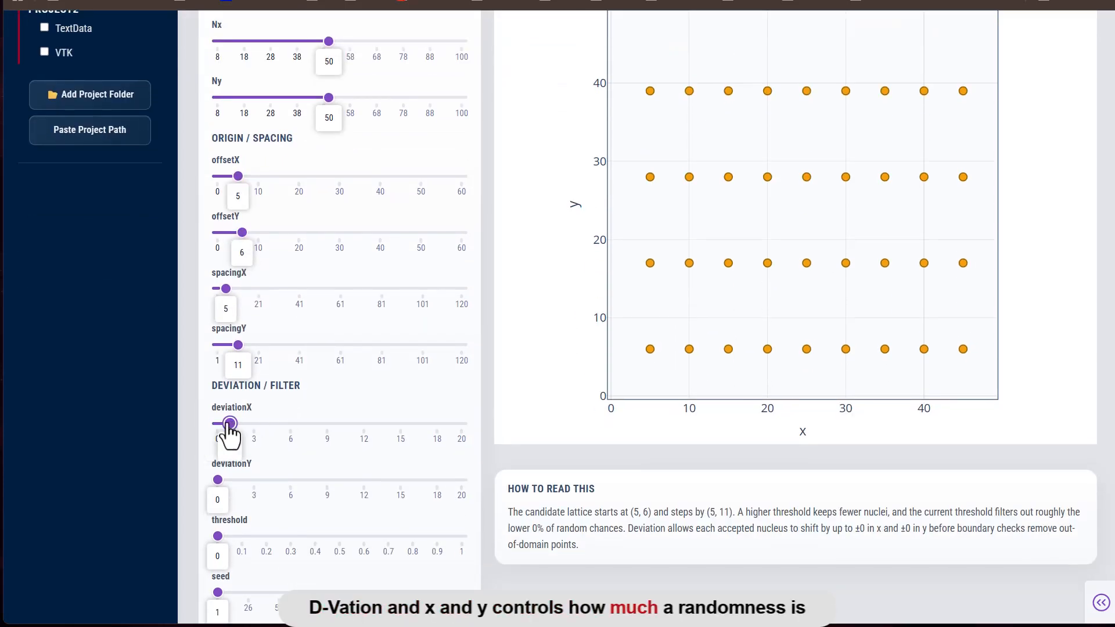
left_click_drag(217, 481, 230, 481)
scroll(316, 430, "up", 1)
scroll(314, 435, "down", 1)
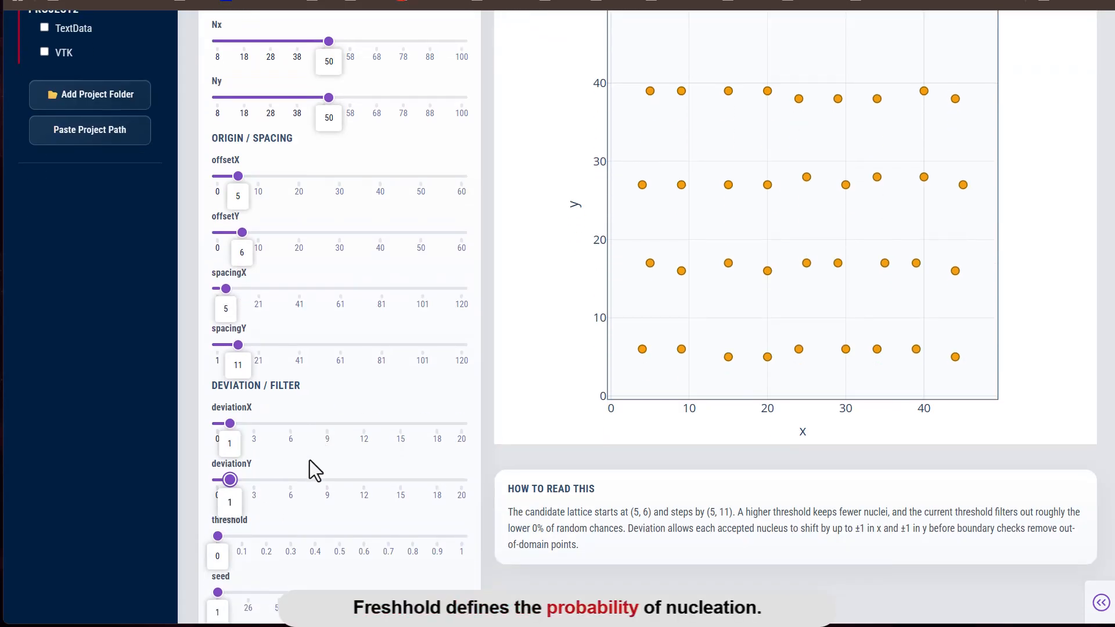
left_click_drag(218, 536, 218, 592)
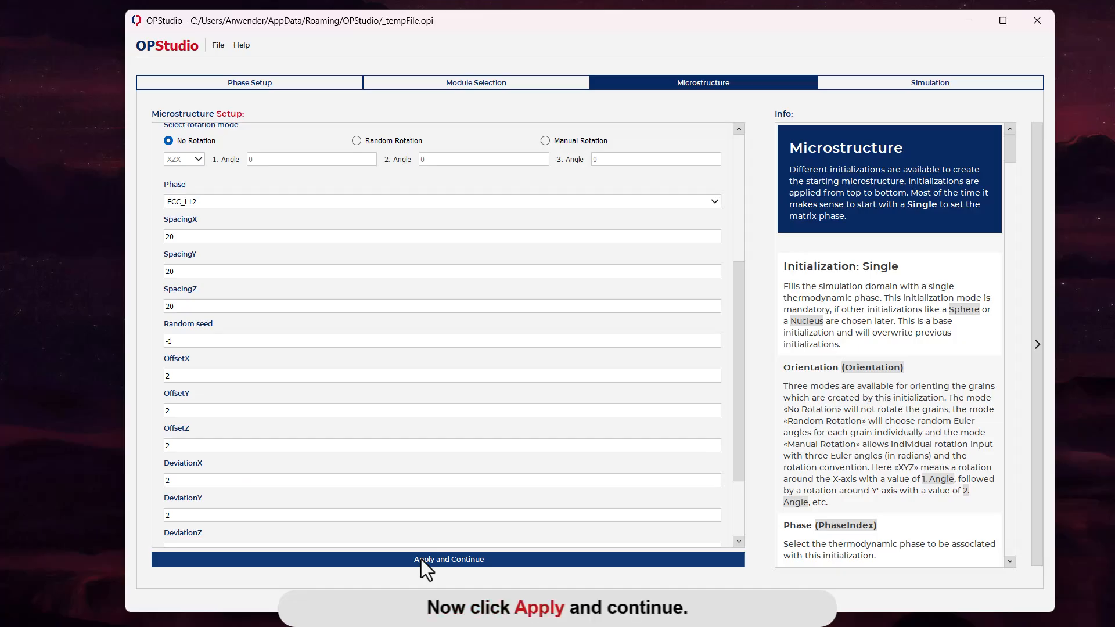
Step: Switch back to OPStudio, apply the microstructure setup and start the simulation
left_click(420, 559)
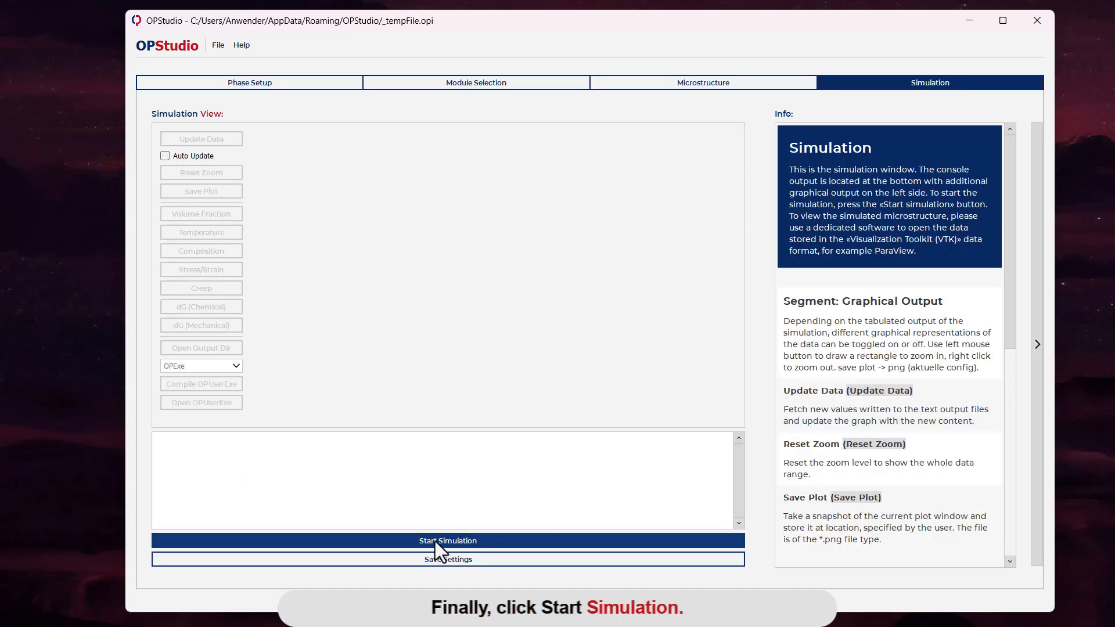
left_click(434, 541)
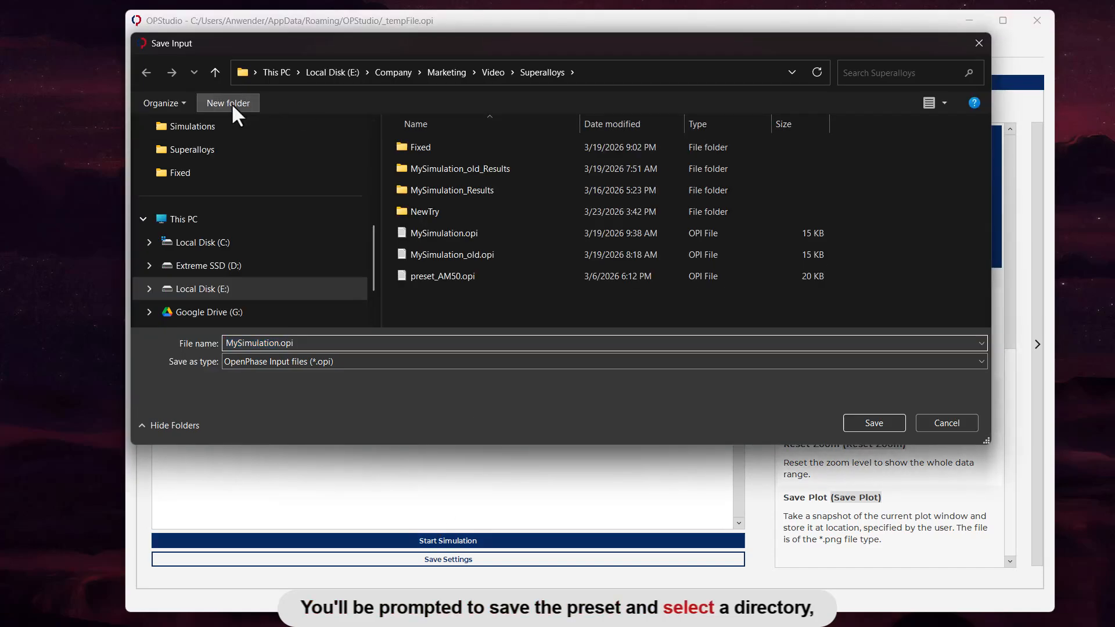
Step: Create a folder named 3D_Superalloys in the Superalloys directory and save the simulation input there as MySimulation.opi
left_click(231, 103)
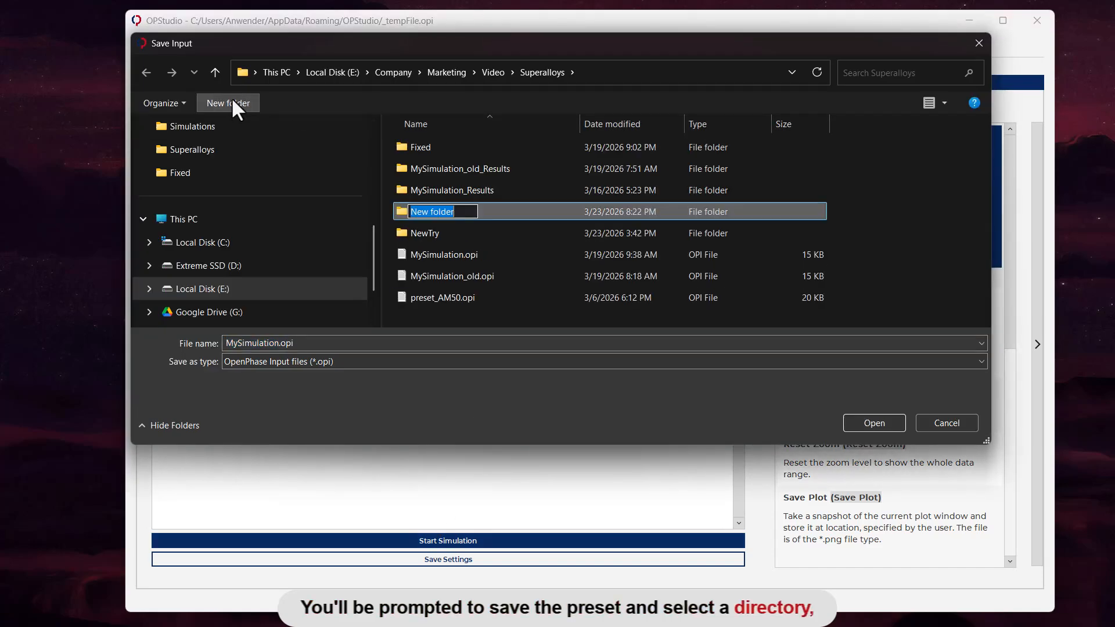
type("3D_Superalloys")
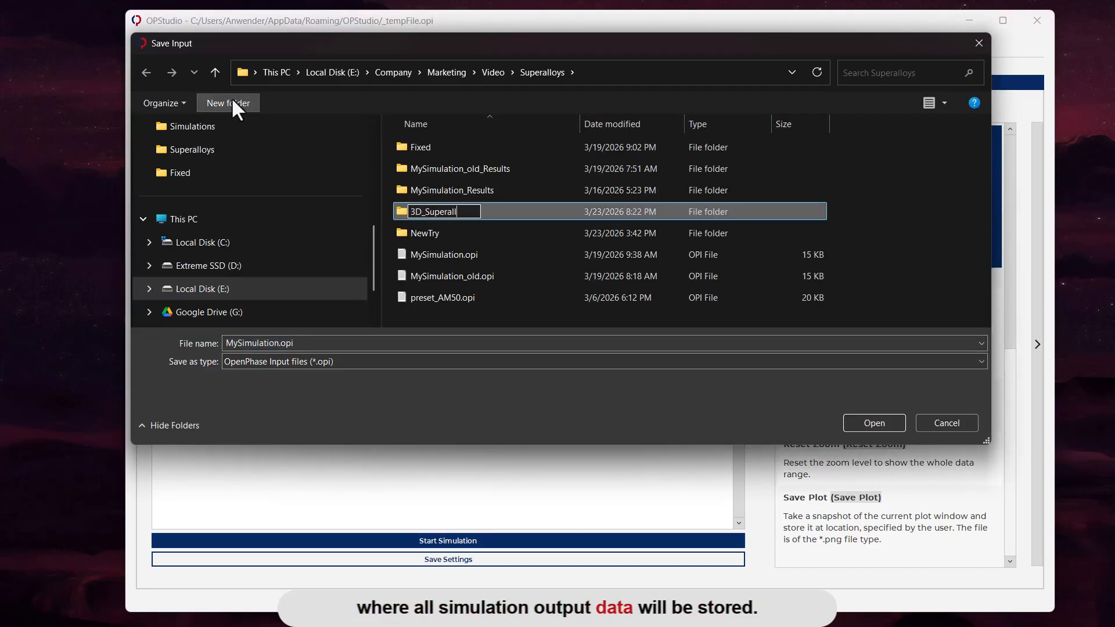
key("Return")
key("Return")
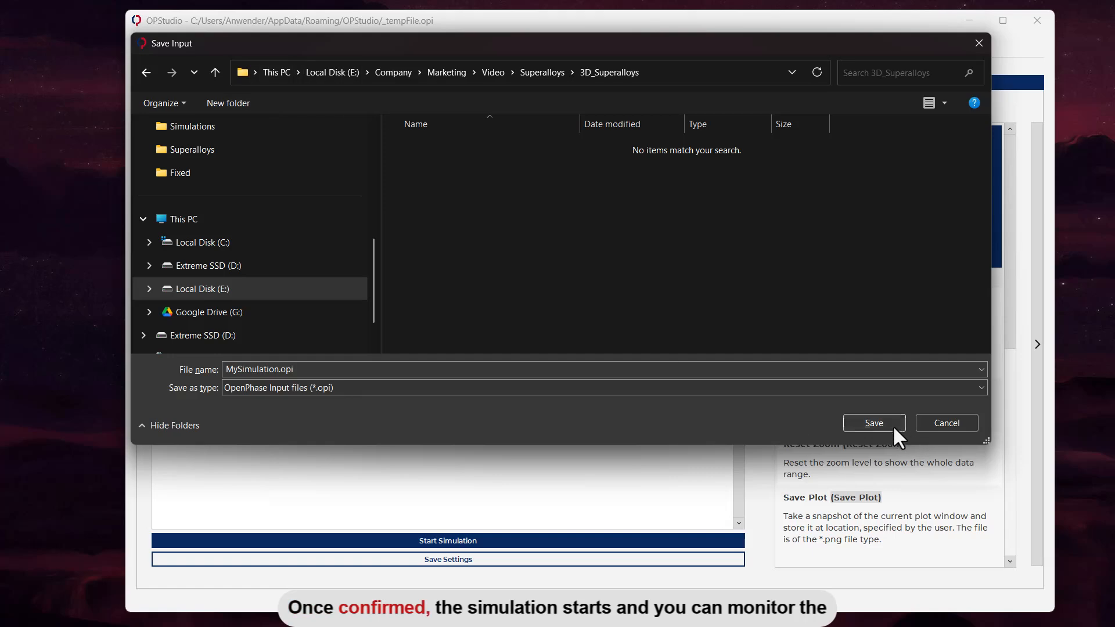
left_click(873, 423)
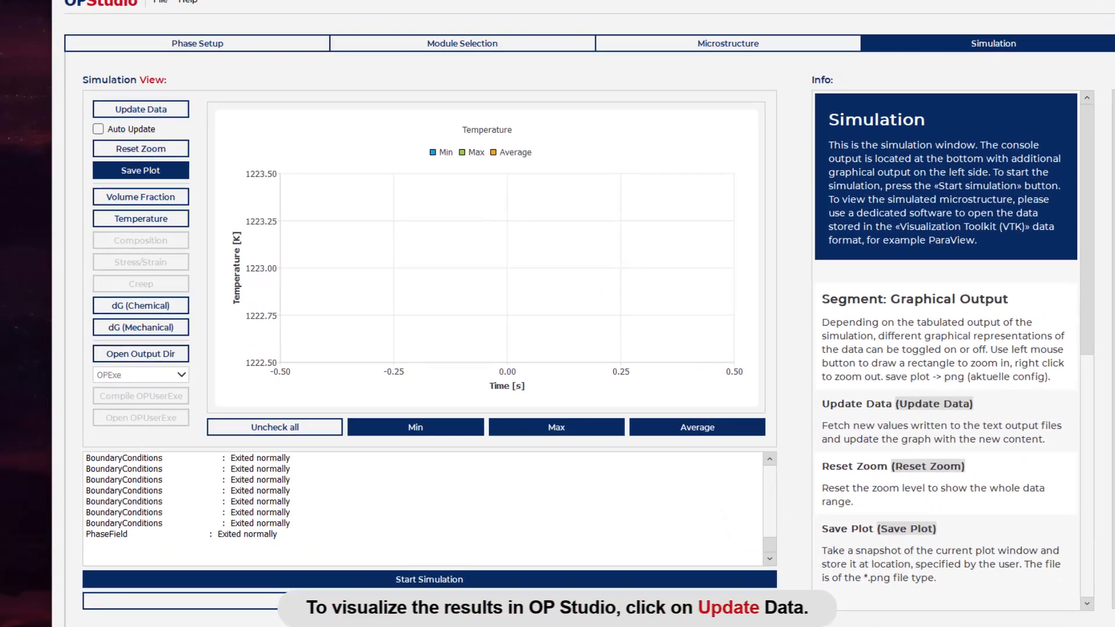
Step: Refresh the simulation plot data and enable Auto Update
left_click(150, 108)
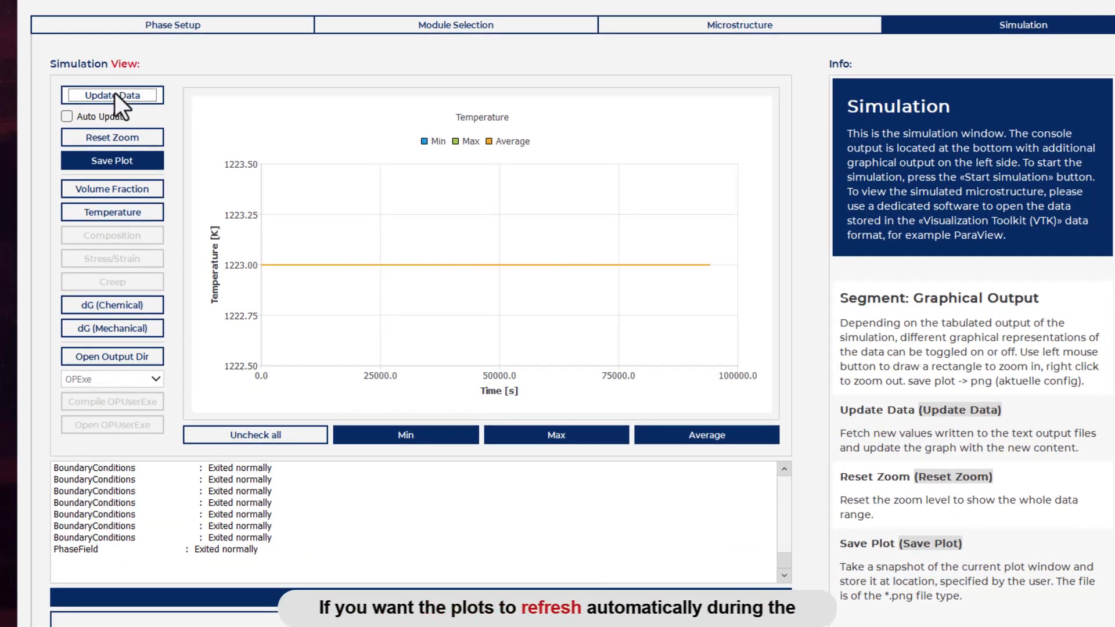
left_click(79, 120)
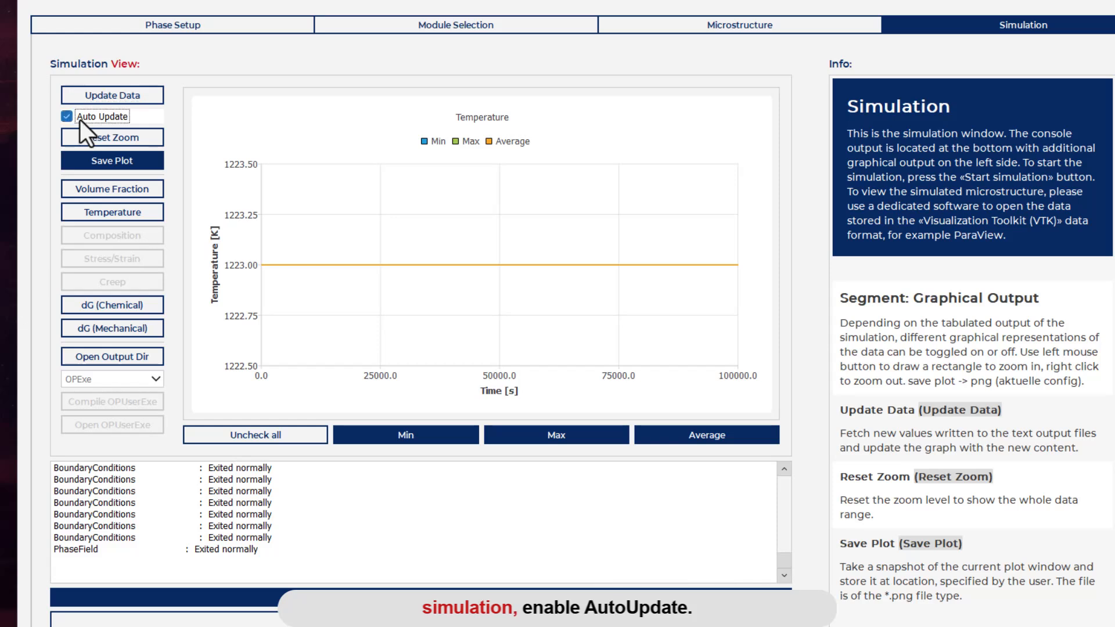
Step: View the Volume Fraction, Temperature and dG (Chemical) plots
left_click(110, 189)
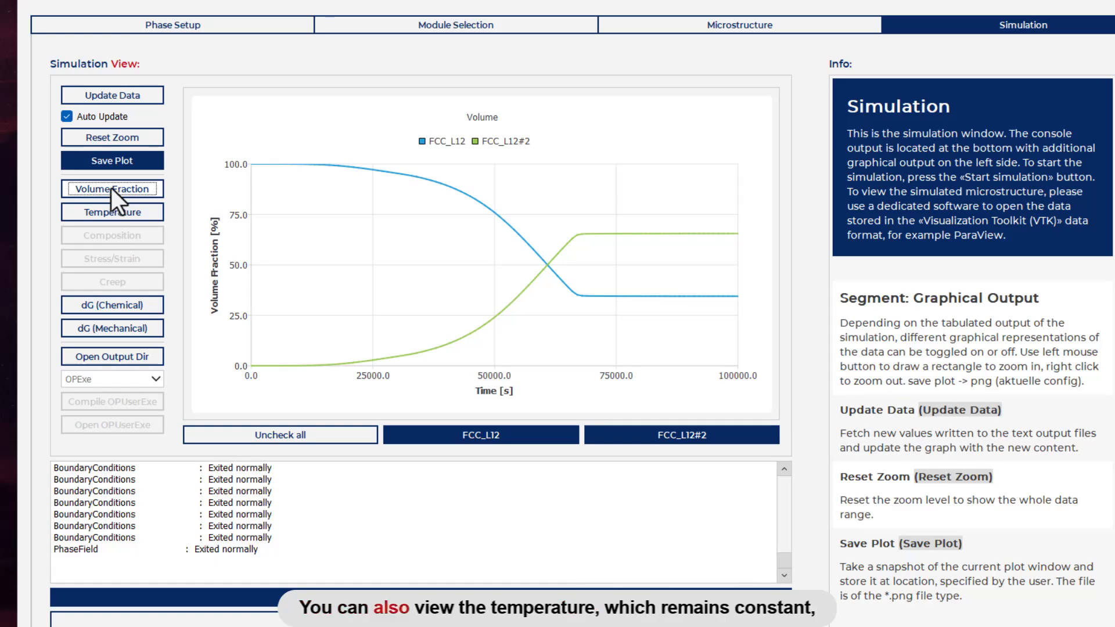
left_click(118, 217)
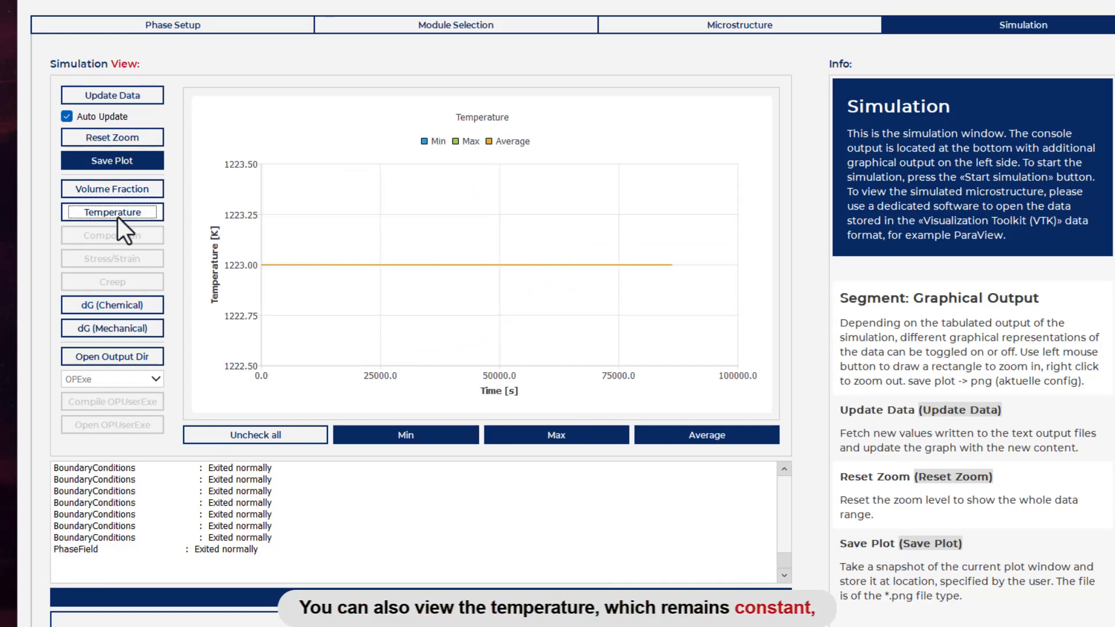
left_click(109, 308)
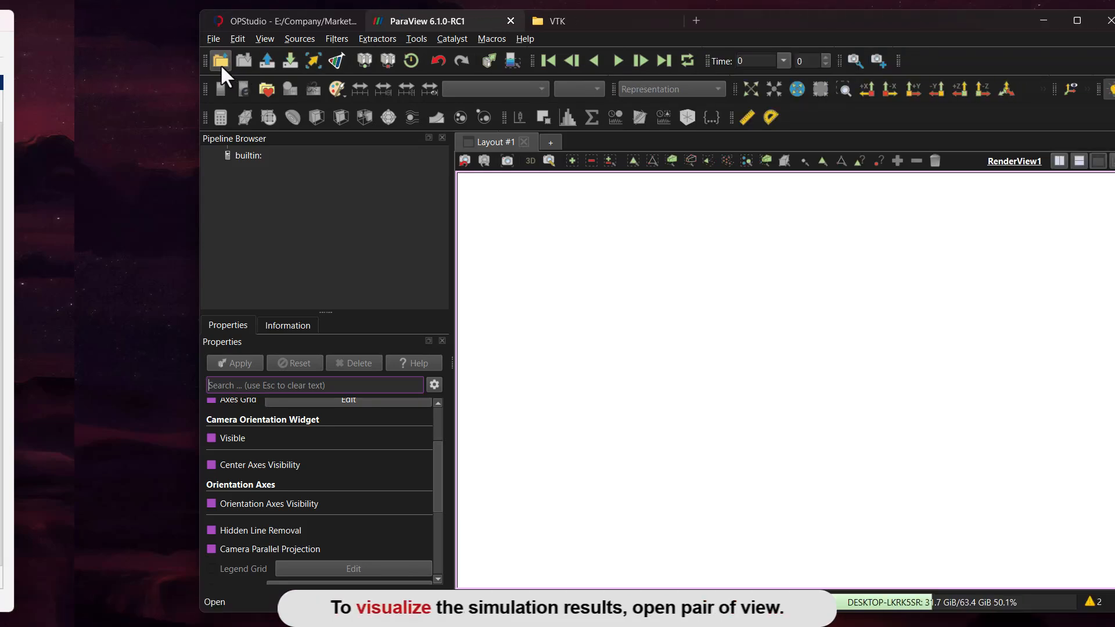
Step: Switch to ParaView and load the PhaseField_..vts file group from the MySimulation_Results VTK directory
left_click(221, 63)
left_click_drag(378, 121, 446, 101)
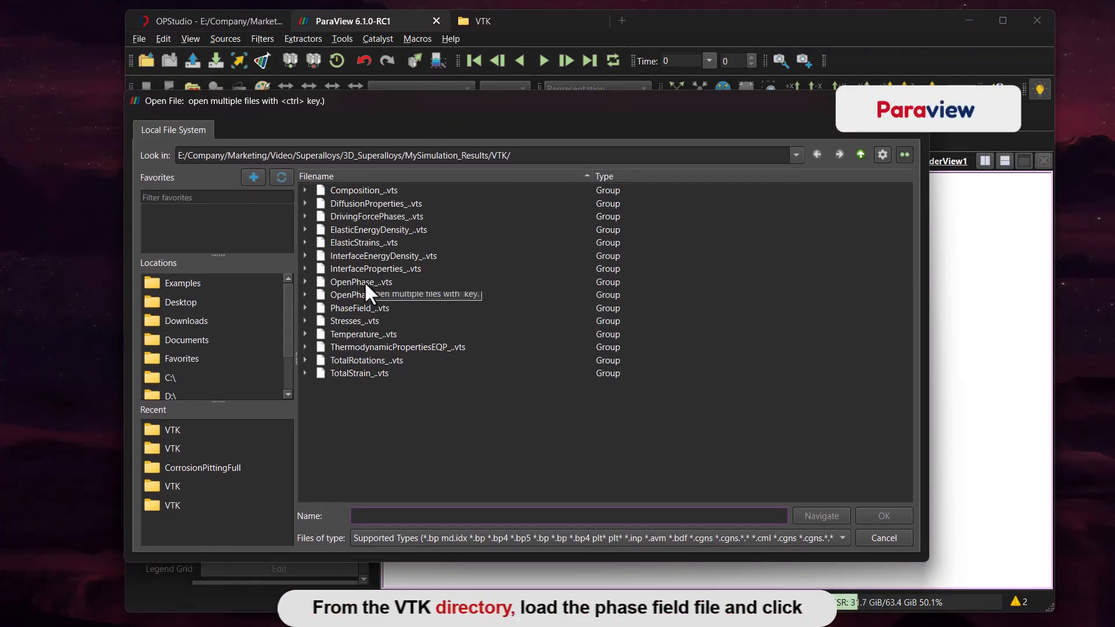
left_click(357, 308)
left_click(879, 516)
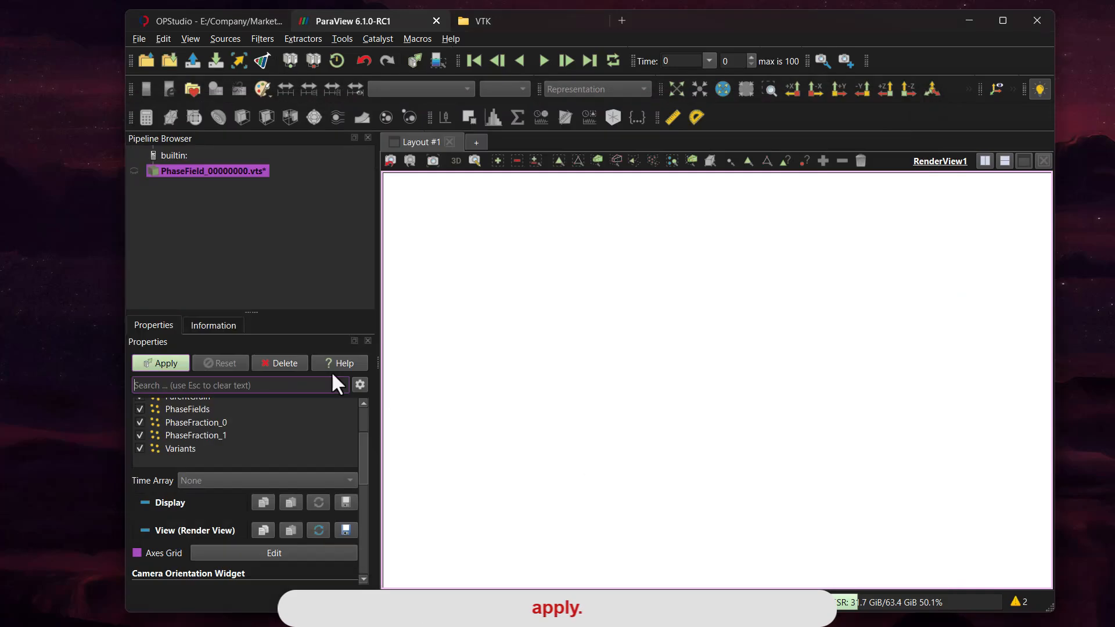
left_click(164, 367)
Step: Display the phase-field data as a Surface coloured by PhaseFraction_1 at the last time step
left_click(413, 89)
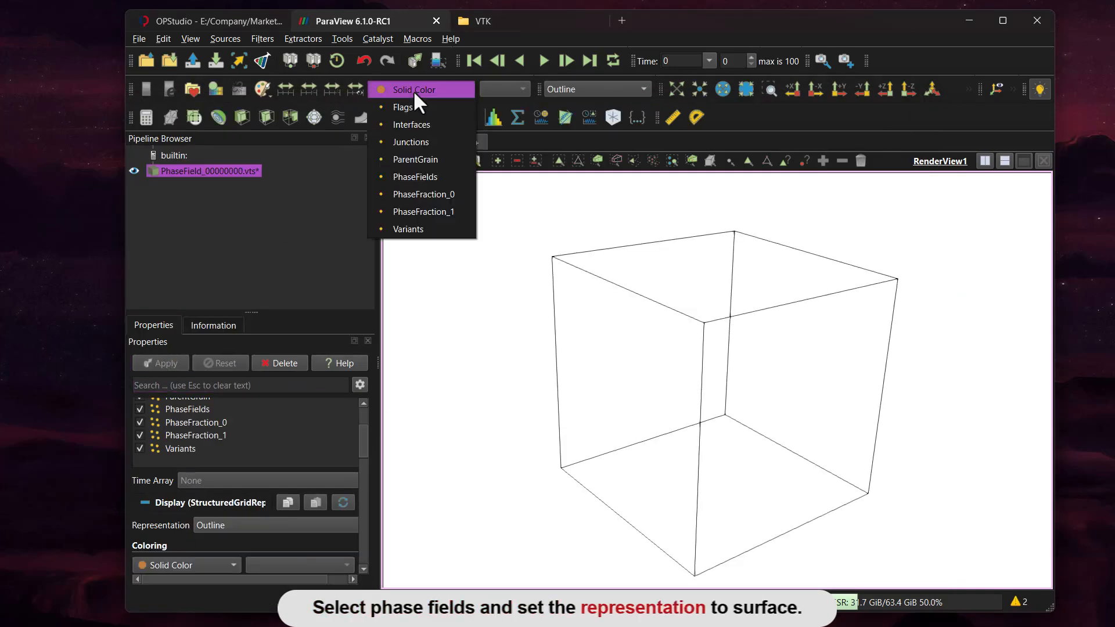
left_click(434, 210)
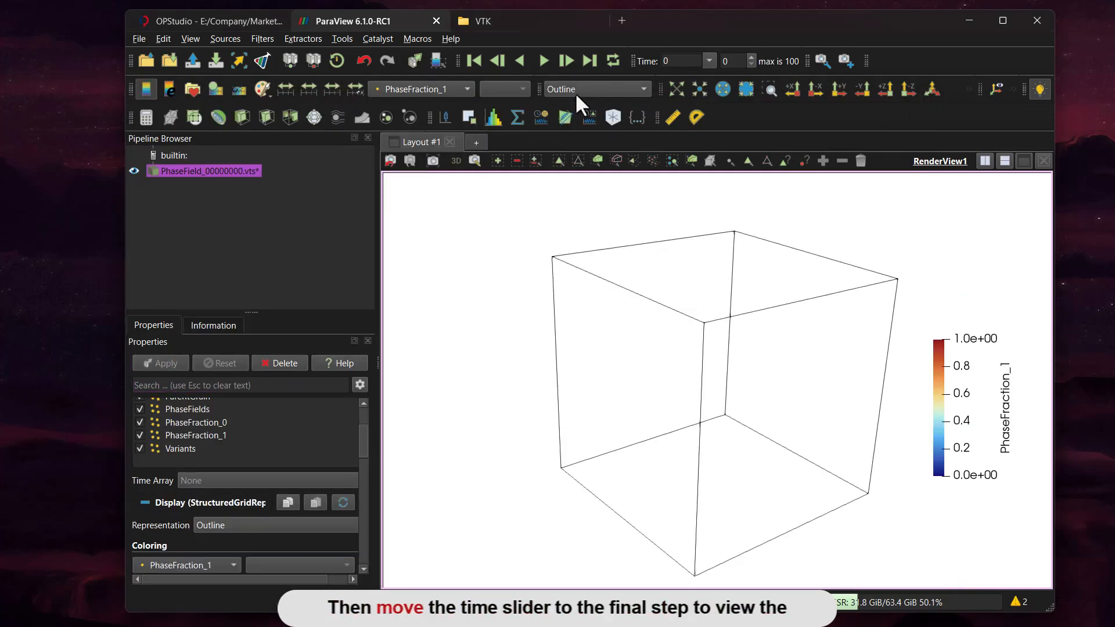
left_click(575, 90)
left_click(583, 141)
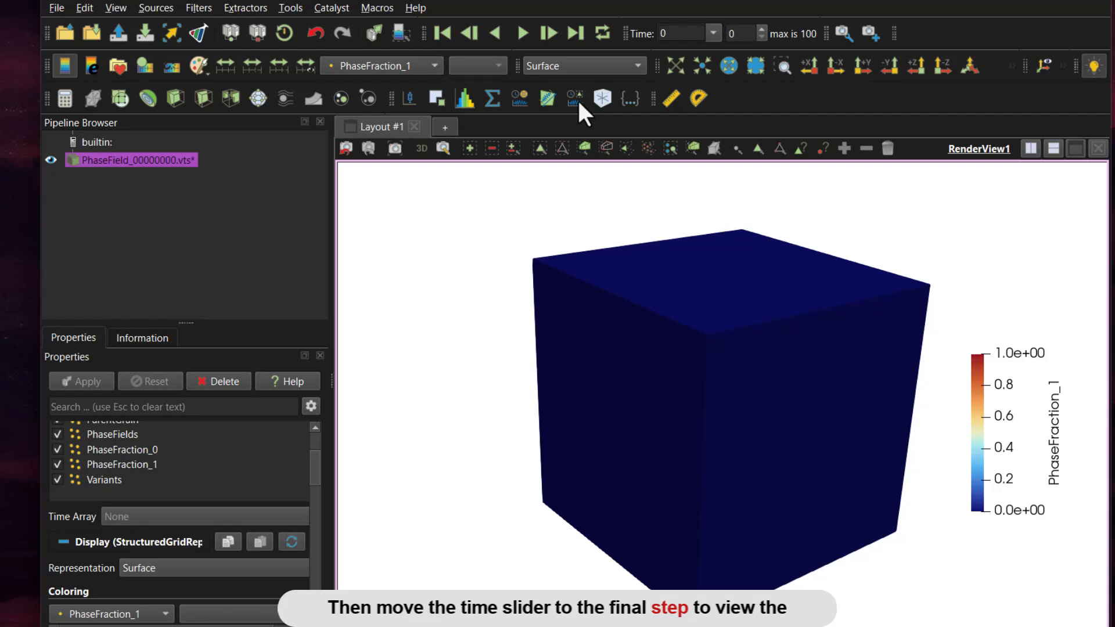
left_click(575, 33)
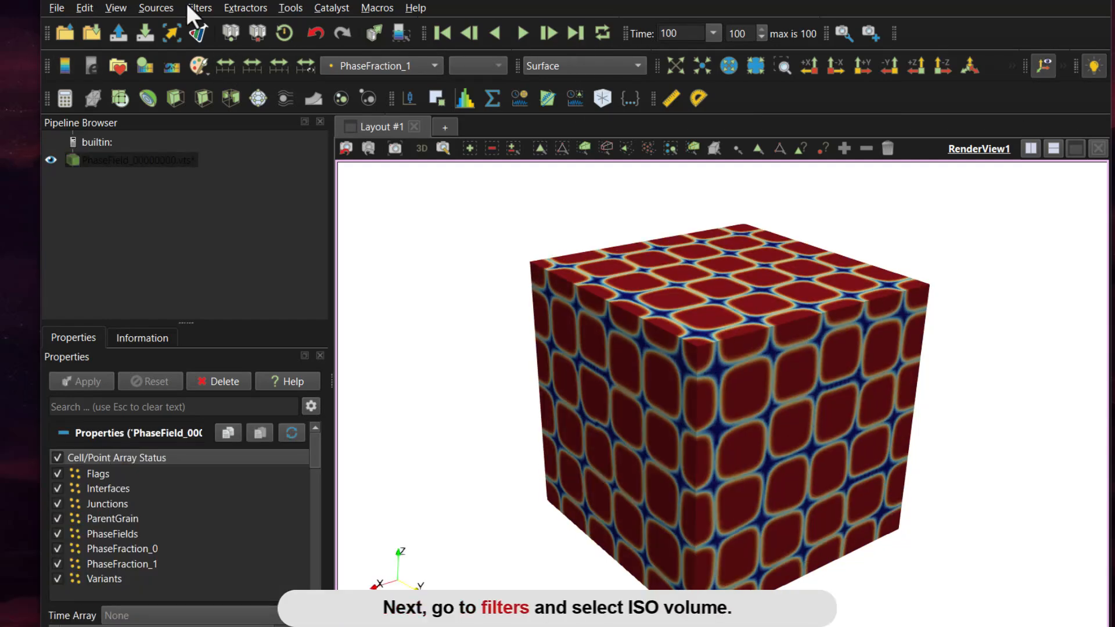
Step: Apply an Iso Volume filter to the phase-field data on PhaseFraction_1 with minimum 0 and maximum 0.5
left_click(196, 8)
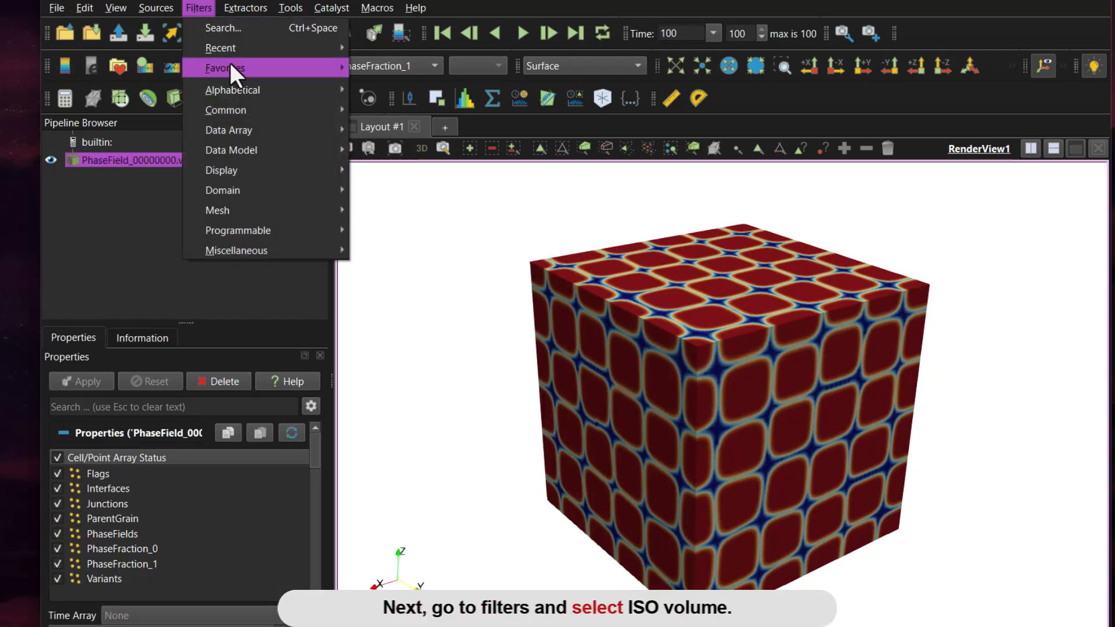
mouse_move(256, 91)
left_click(554, 551)
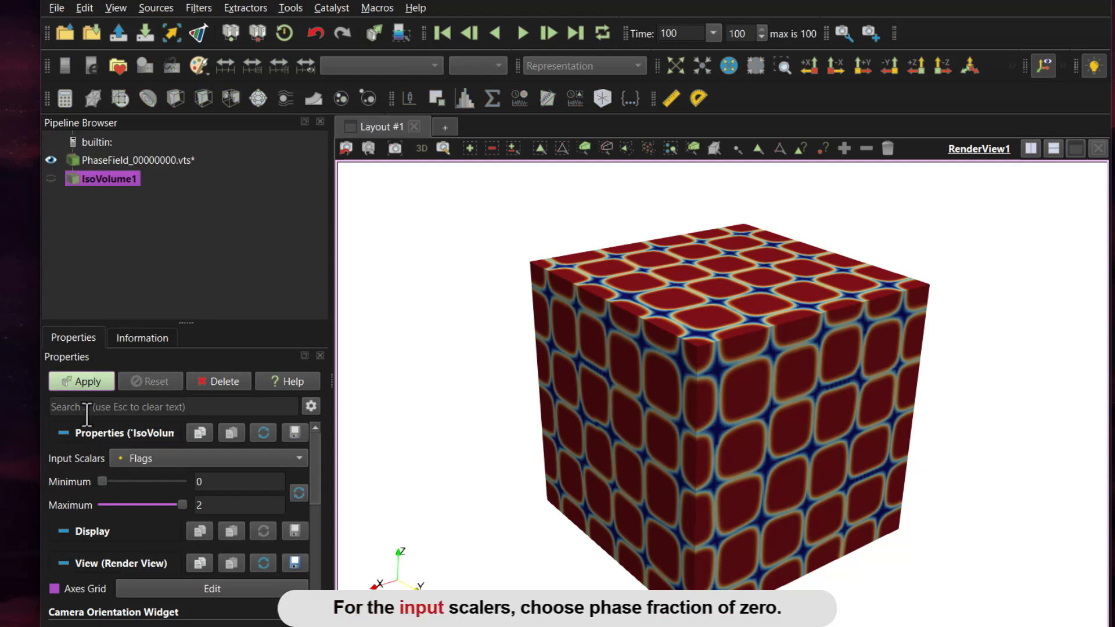
left_click(154, 459)
left_click(199, 580)
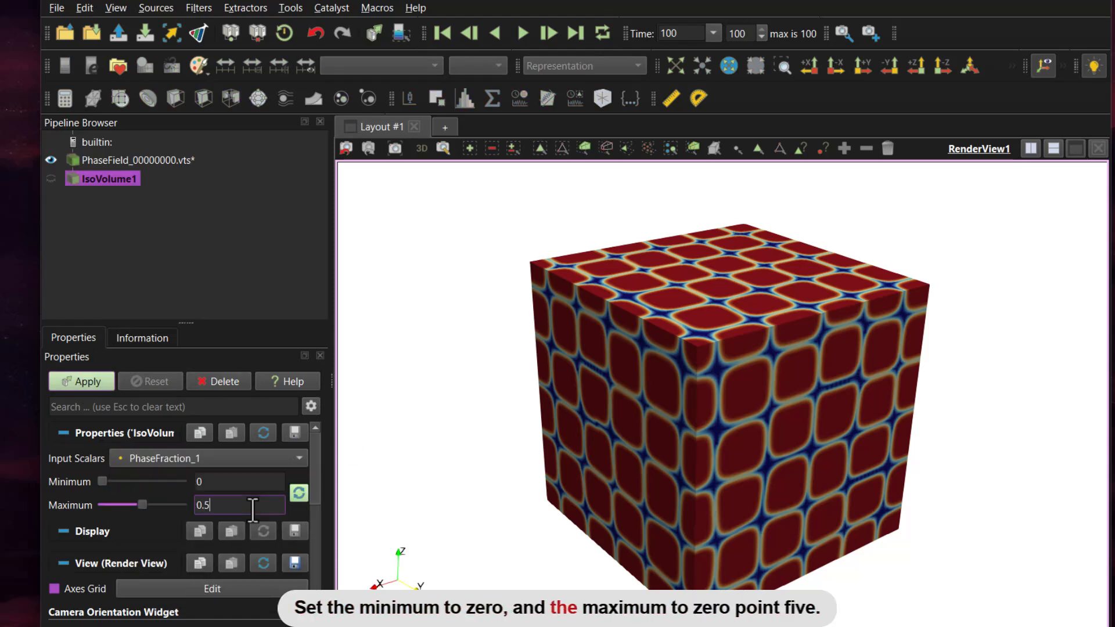
left_click(87, 382)
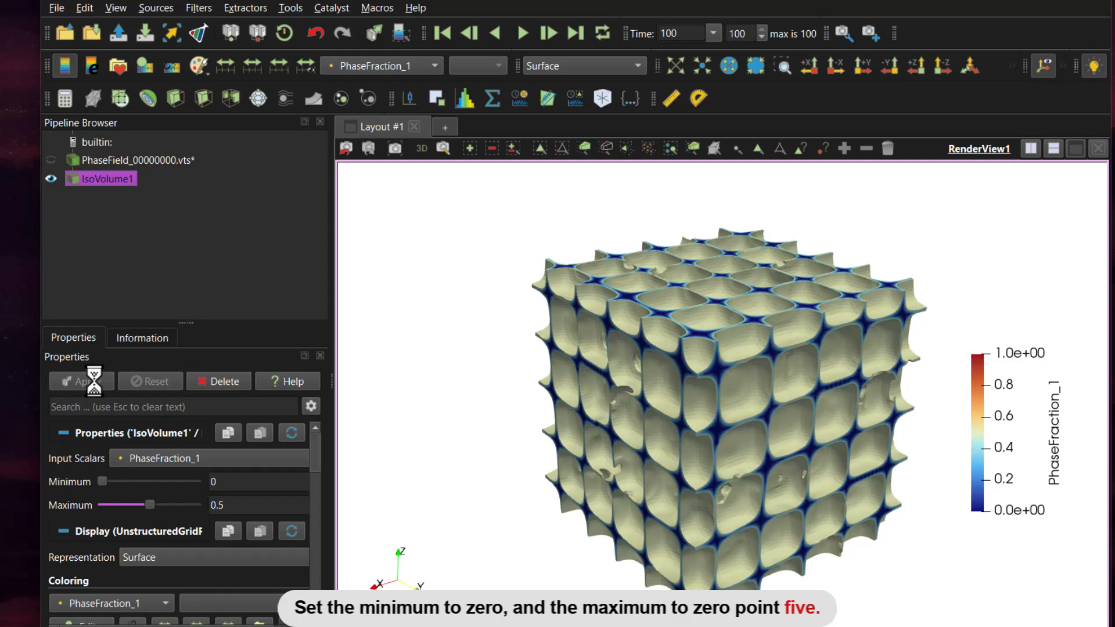
Step: Change the iso volume's input scalars to PhaseFraction_0 and display it in Solid Color
left_click(215, 458)
left_click(212, 438)
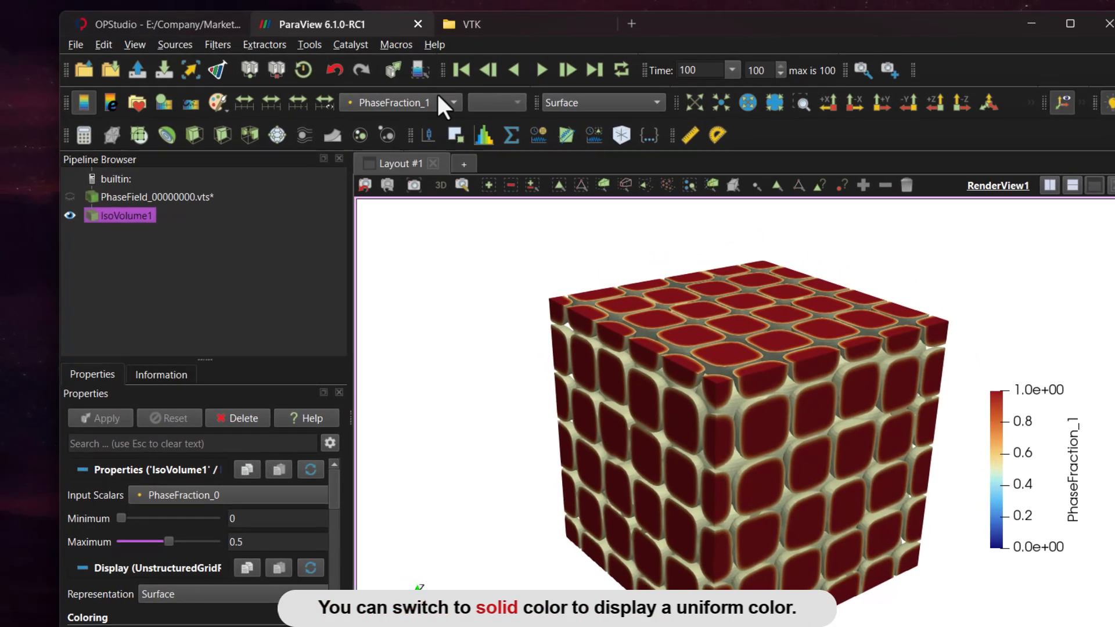
left_click(429, 76)
left_click(459, 112)
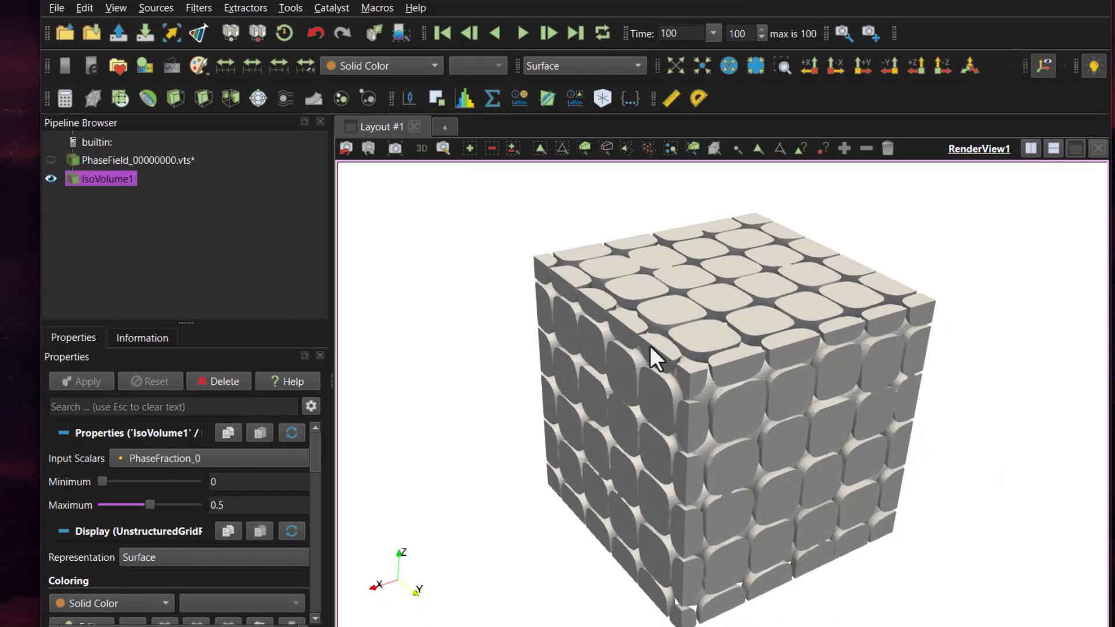
Step: Load the Stresses_..vts file group and display it as a Surface coloured by von Mises
left_click(65, 33)
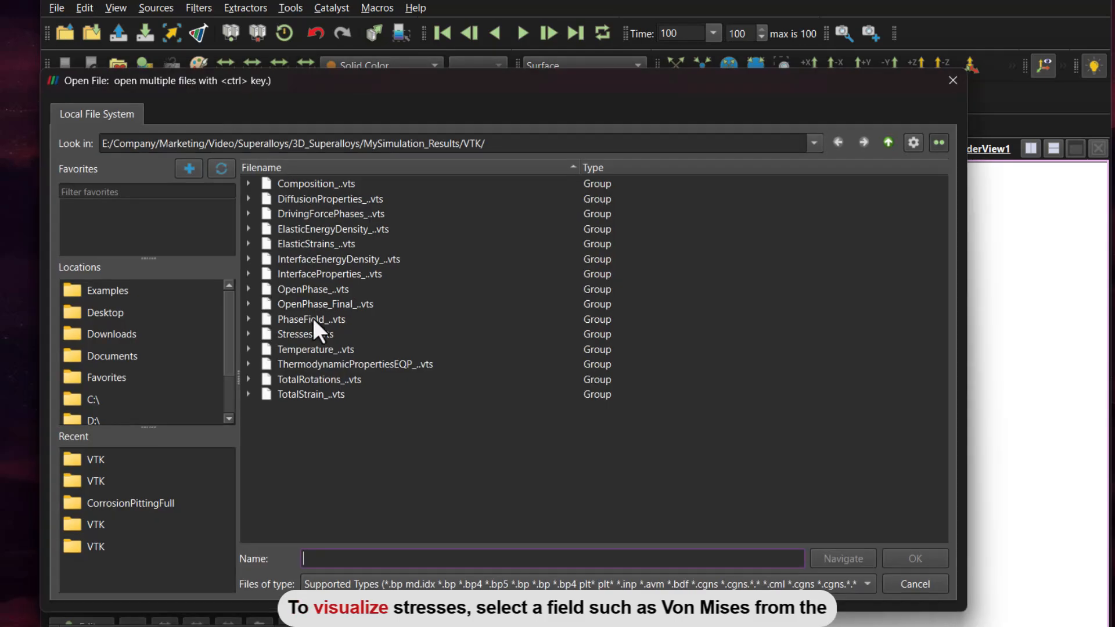
double_click(302, 328)
left_click(87, 380)
left_click(612, 31)
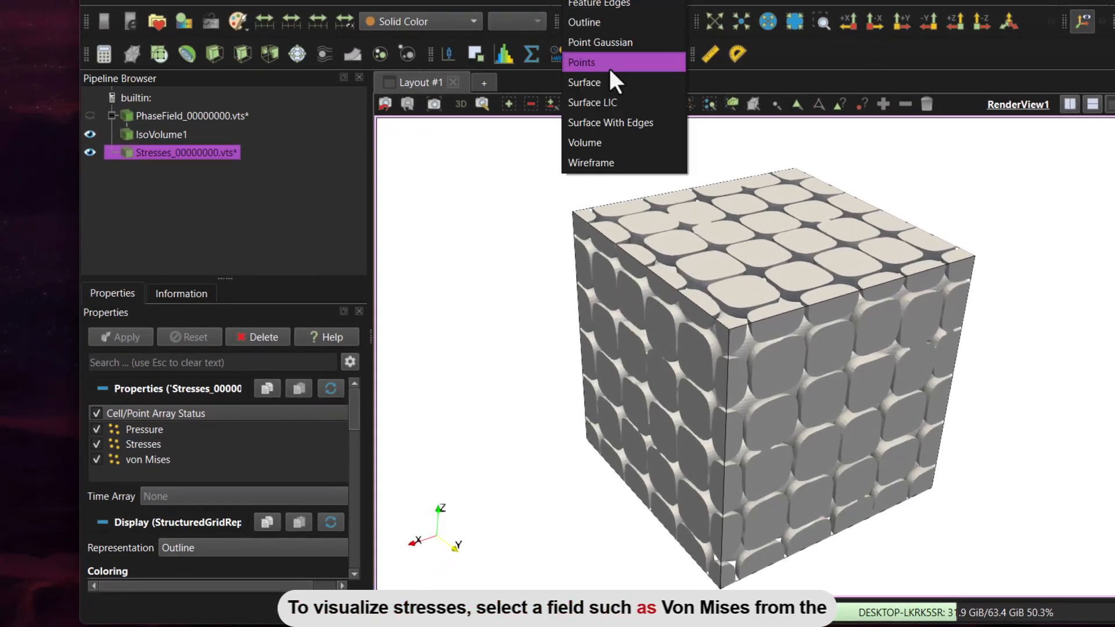
left_click(604, 91)
left_click(452, 32)
left_click(437, 82)
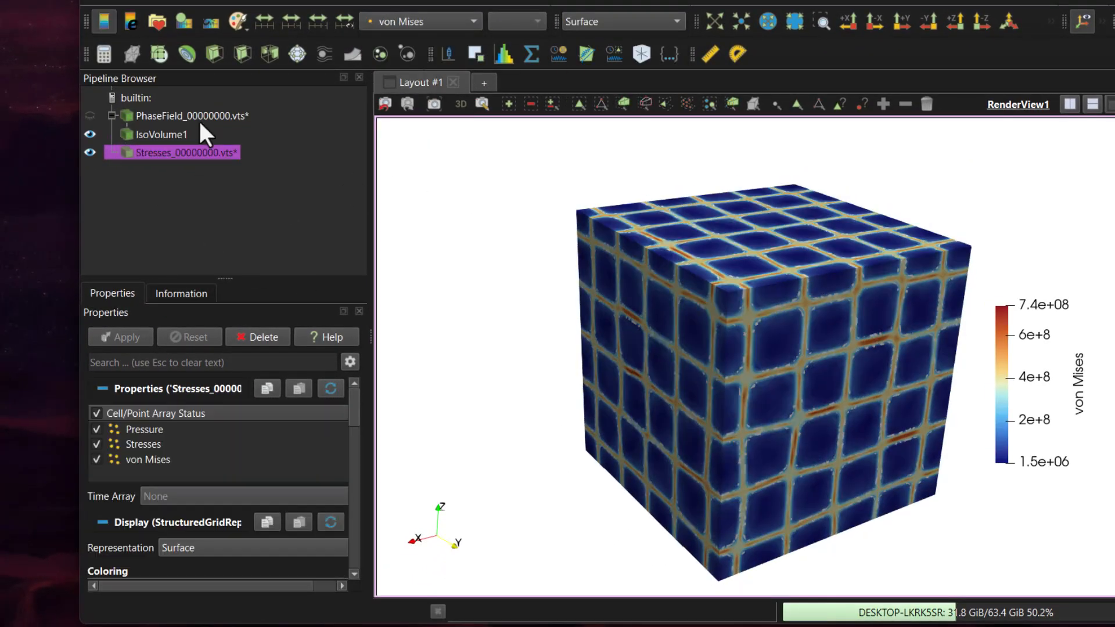
Step: Clip the stress data with a plane normal to X at 98, and clip that result with a plane normal to Y at 98
left_click(213, 54)
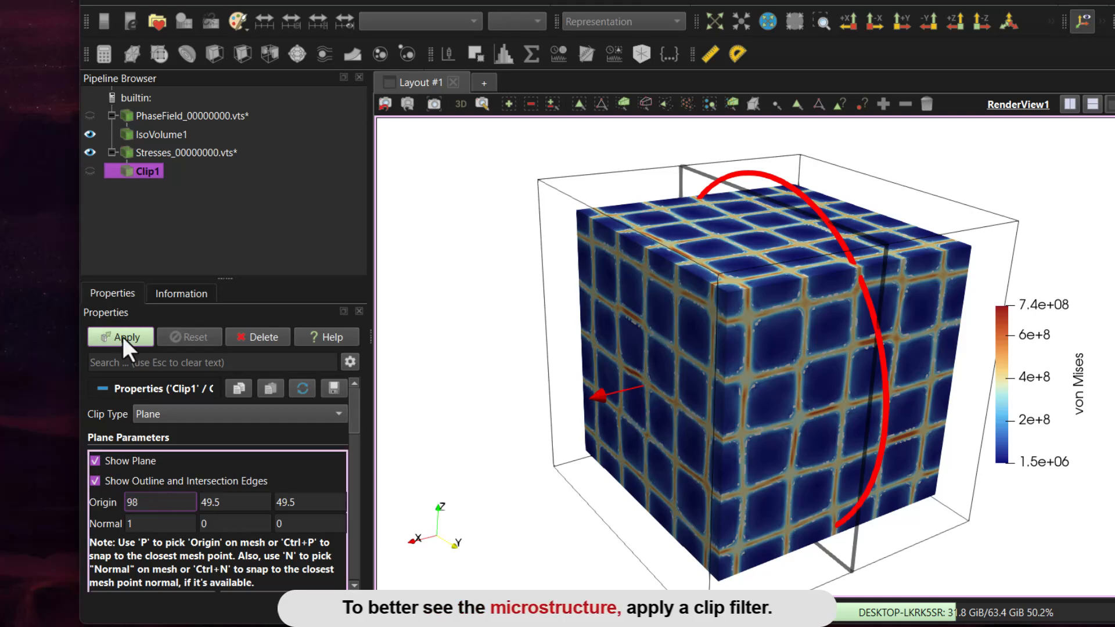
left_click(124, 336)
left_click(214, 53)
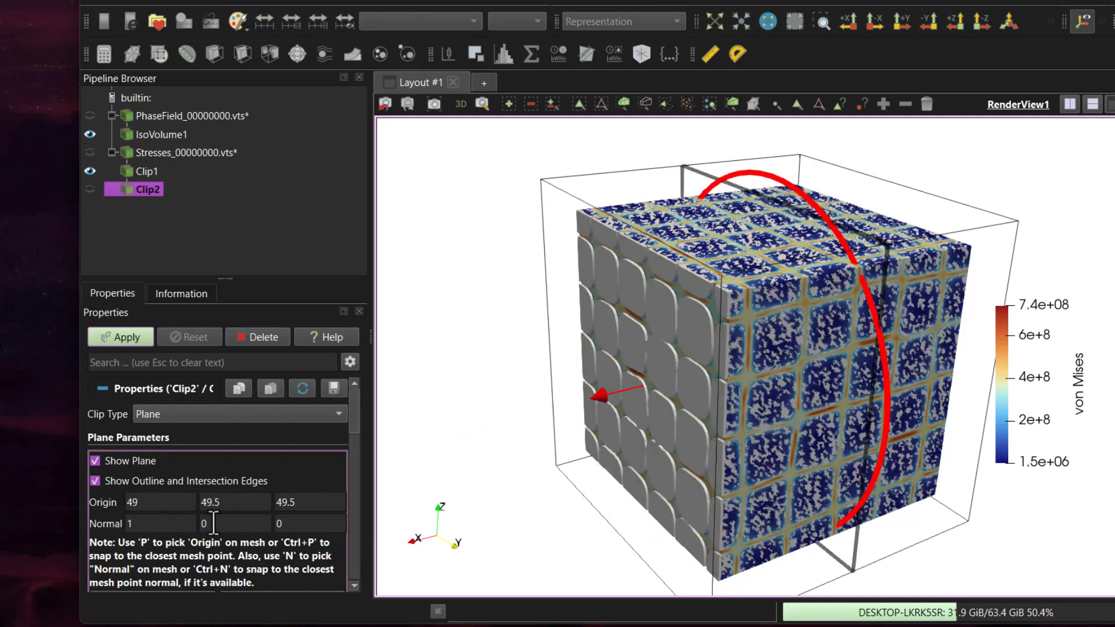
double_click(206, 523)
double_click(157, 523)
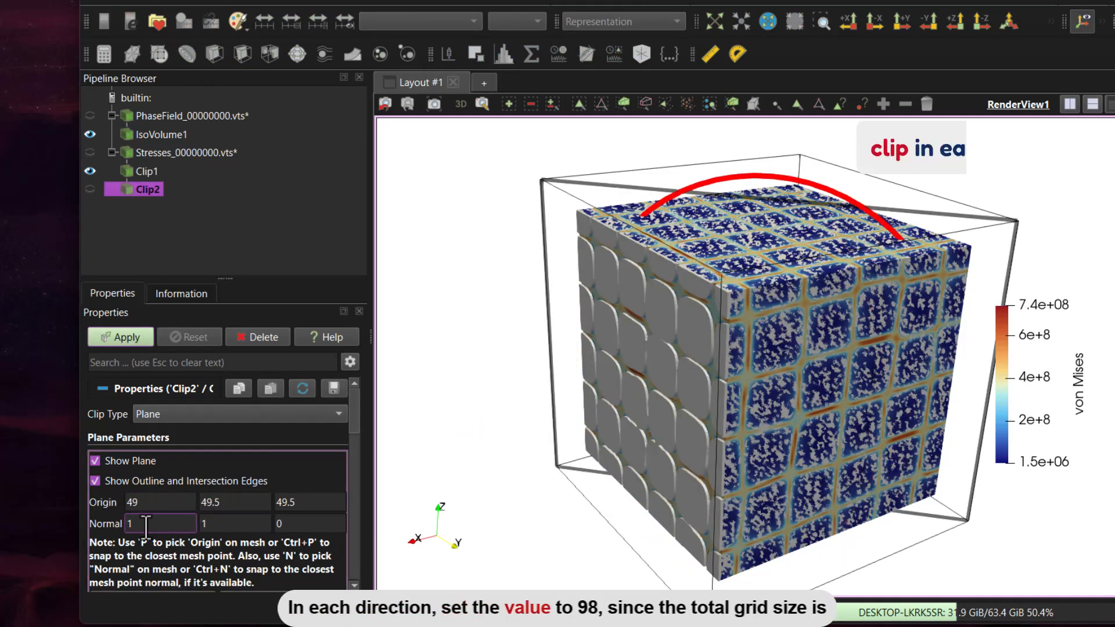
type("0")
left_click(203, 503)
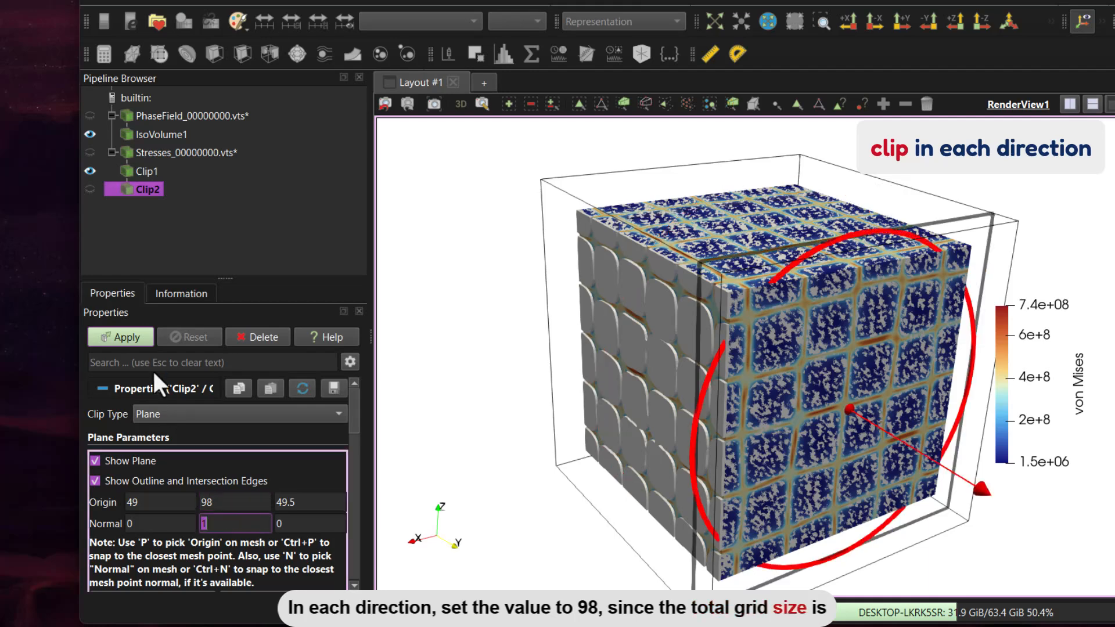
left_click(129, 336)
Step: Clip the second clip's result with a plane normal to Z at 98, and hide the clip plane
left_click(209, 54)
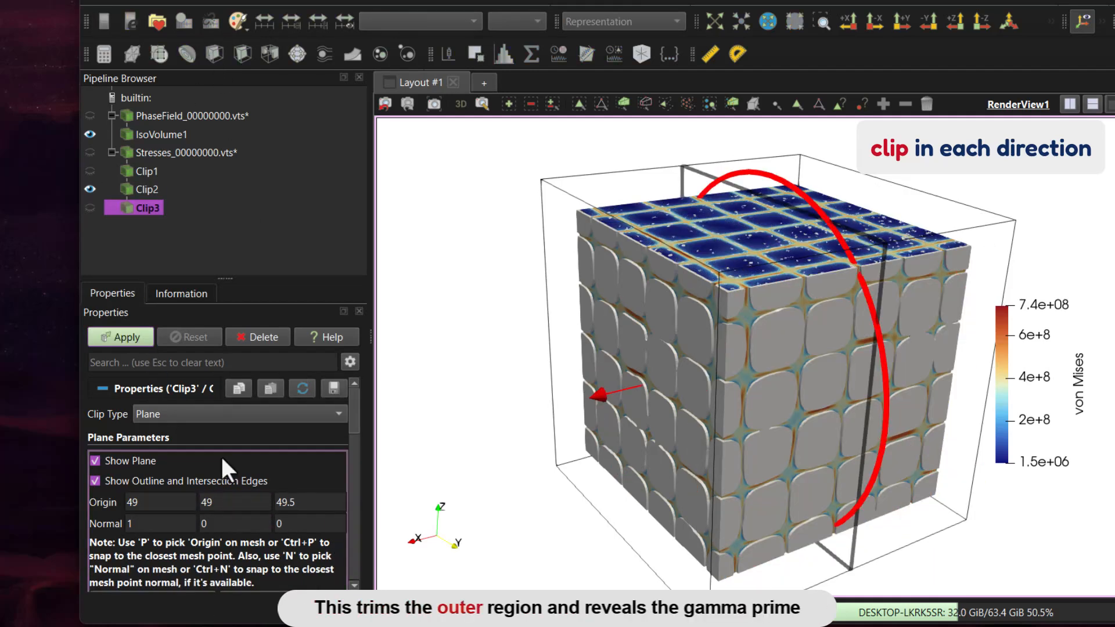
double_click(287, 524)
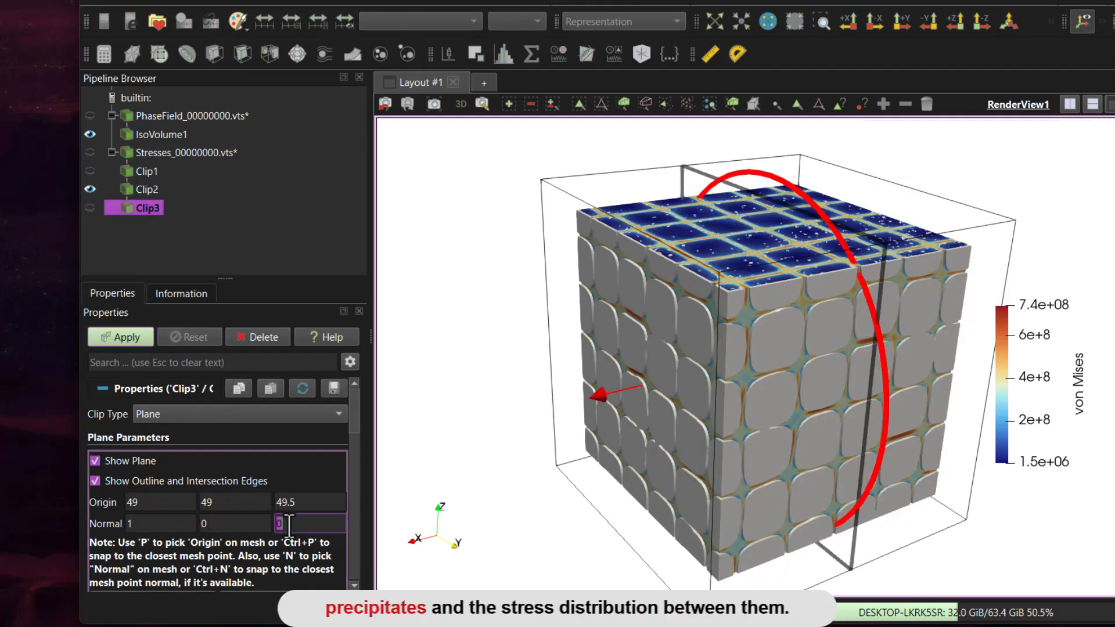
type("1")
double_click(166, 524)
type("0")
double_click(304, 502)
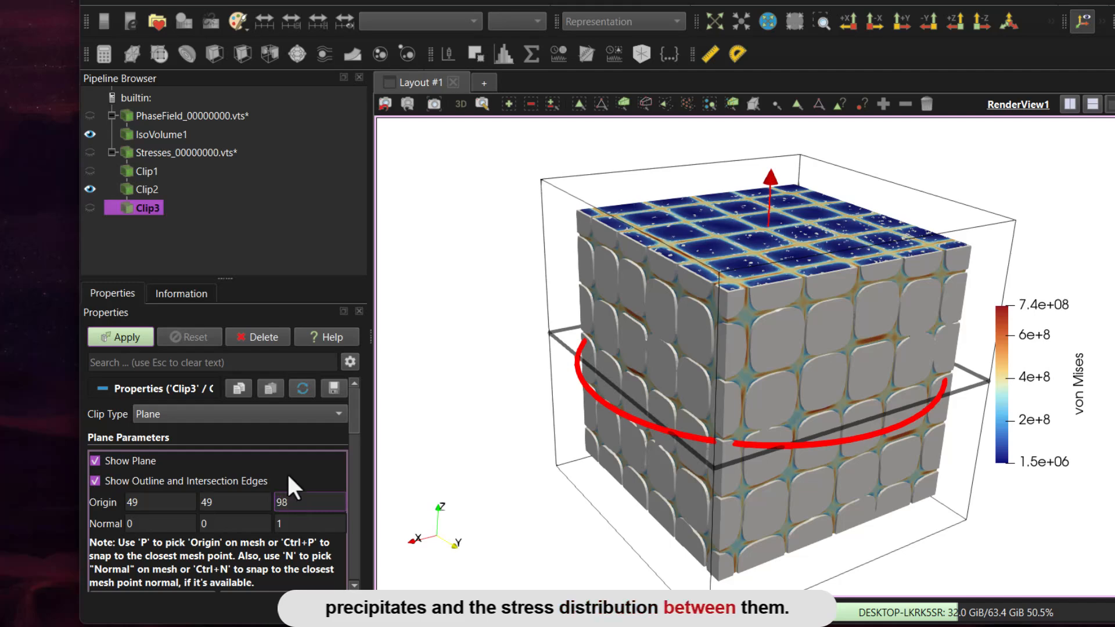
left_click(120, 337)
left_click(94, 460)
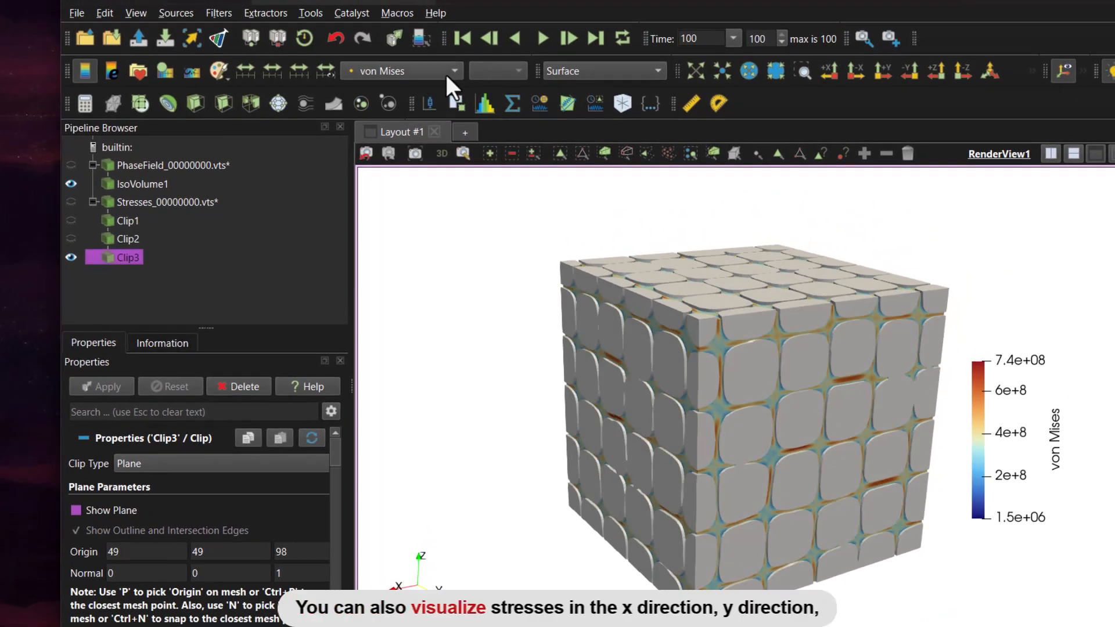
Step: Colour Clip3 by Stresses and view the ZZ and XX components
left_click(446, 75)
left_click(449, 52)
left_click(491, 69)
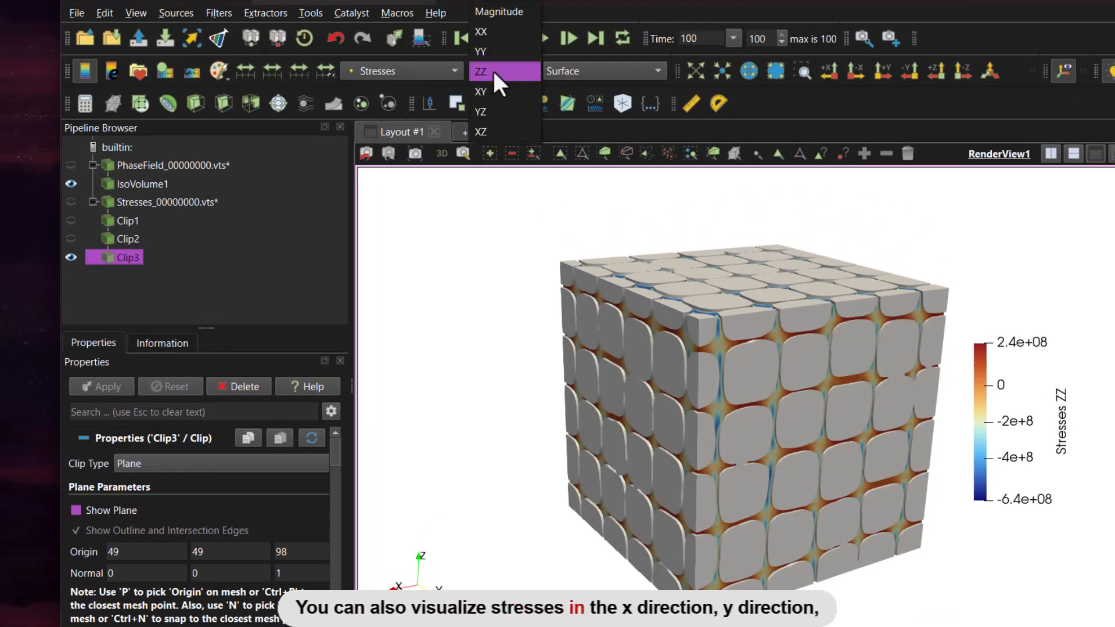
left_click(489, 32)
Step: Hide and show IsoVolume1 to inspect the XX stress distribution with and without the precipitates
left_click(74, 183)
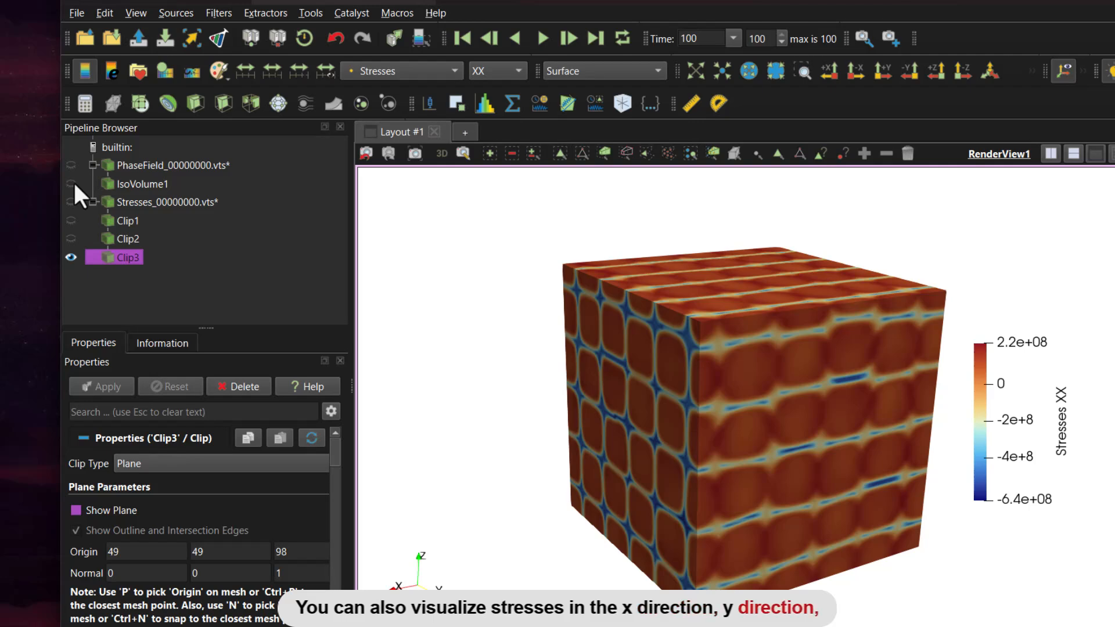
left_click(73, 184)
left_click(74, 183)
left_click(71, 183)
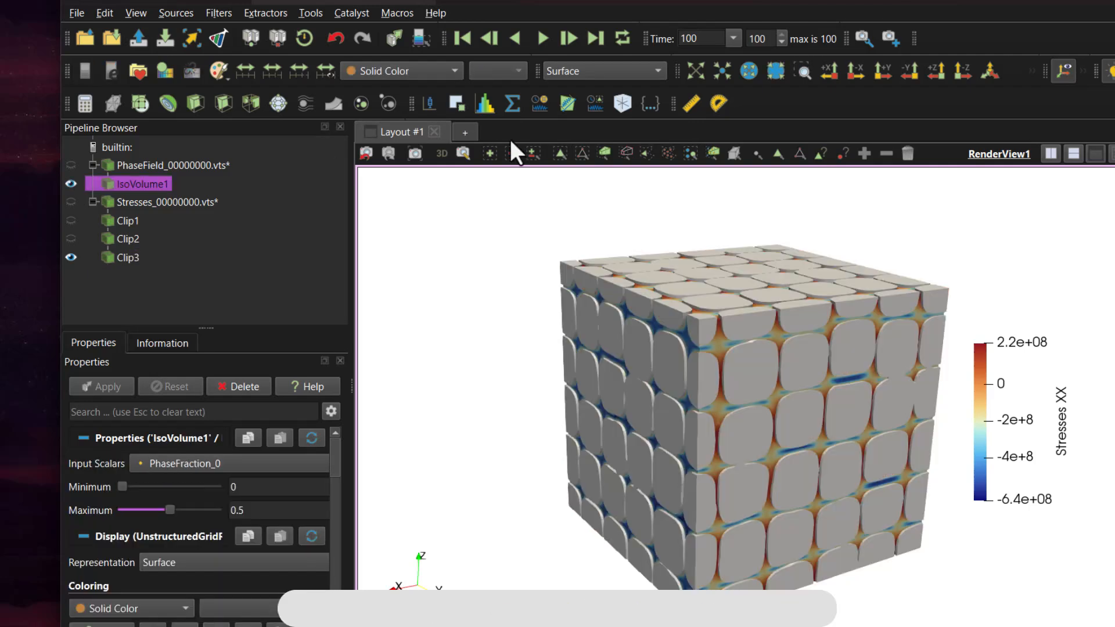
Step: View the YY stress component on Clip3 and colour the clip by Pressure
left_click(127, 257)
left_click(497, 71)
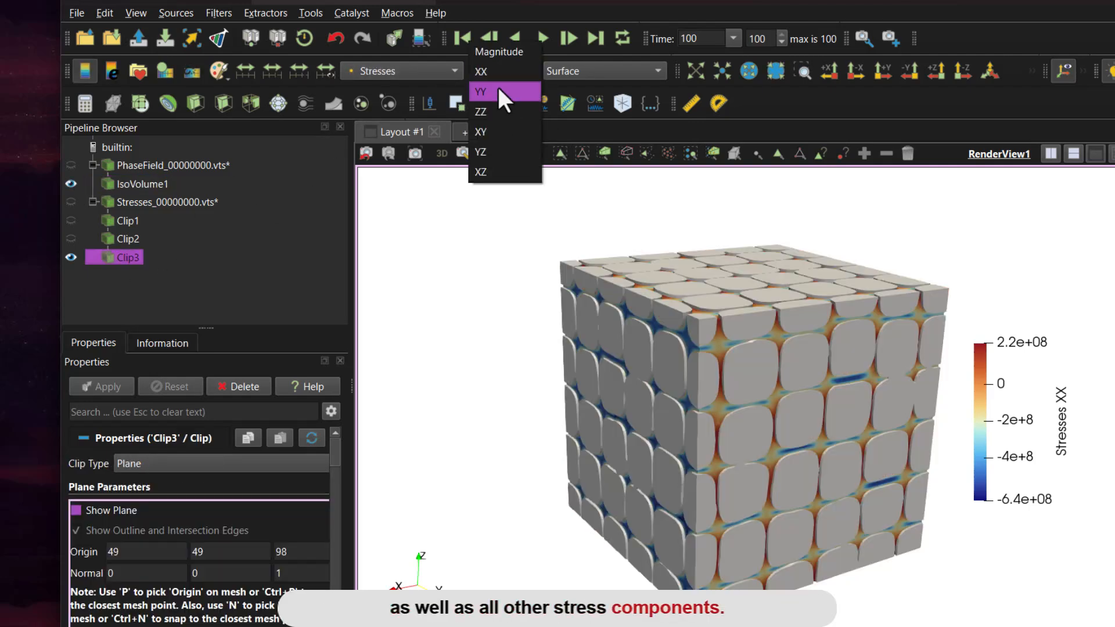
left_click(497, 89)
left_click(493, 72)
left_click(484, 89)
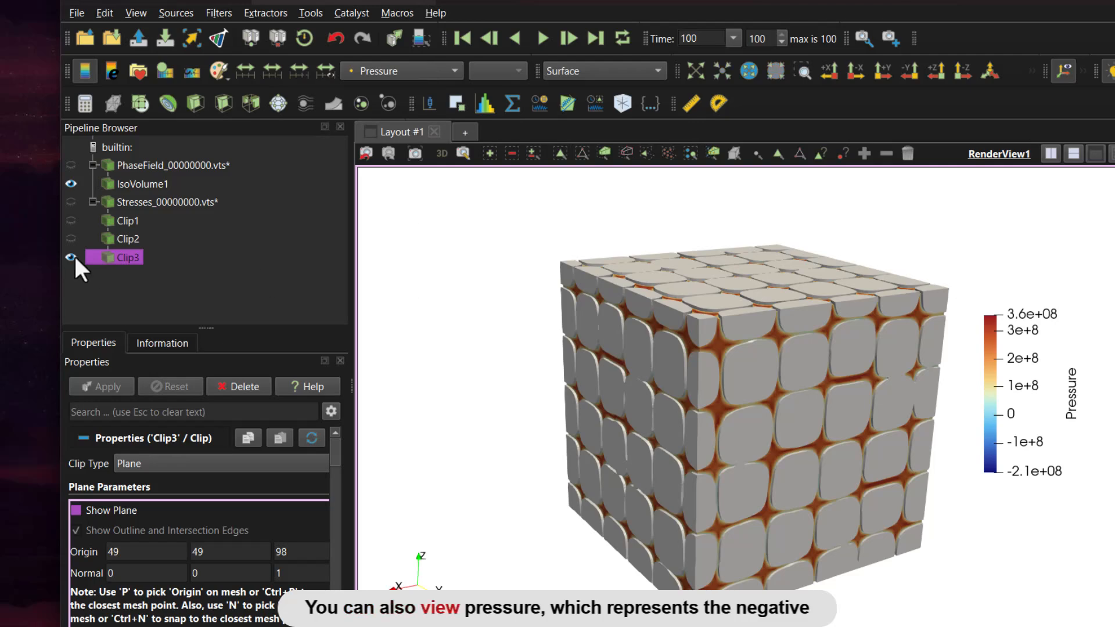
Step: Examine the pressure field with IsoVolume1 hidden and shown, and play the time series from the first step
left_click(70, 184)
left_click(71, 184)
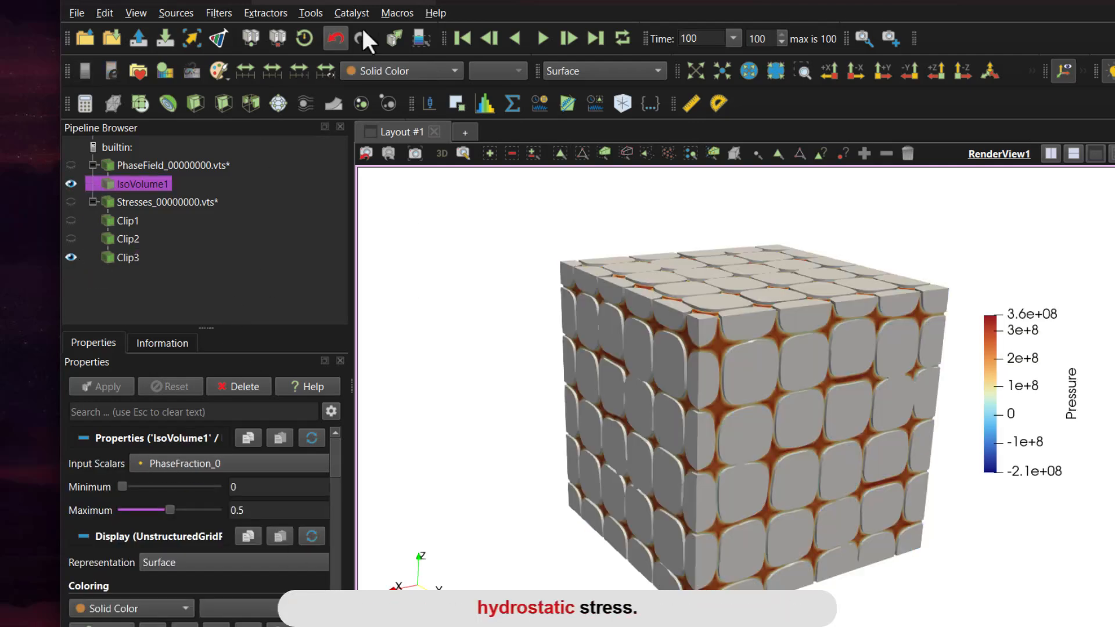
left_click(462, 38)
left_click(568, 38)
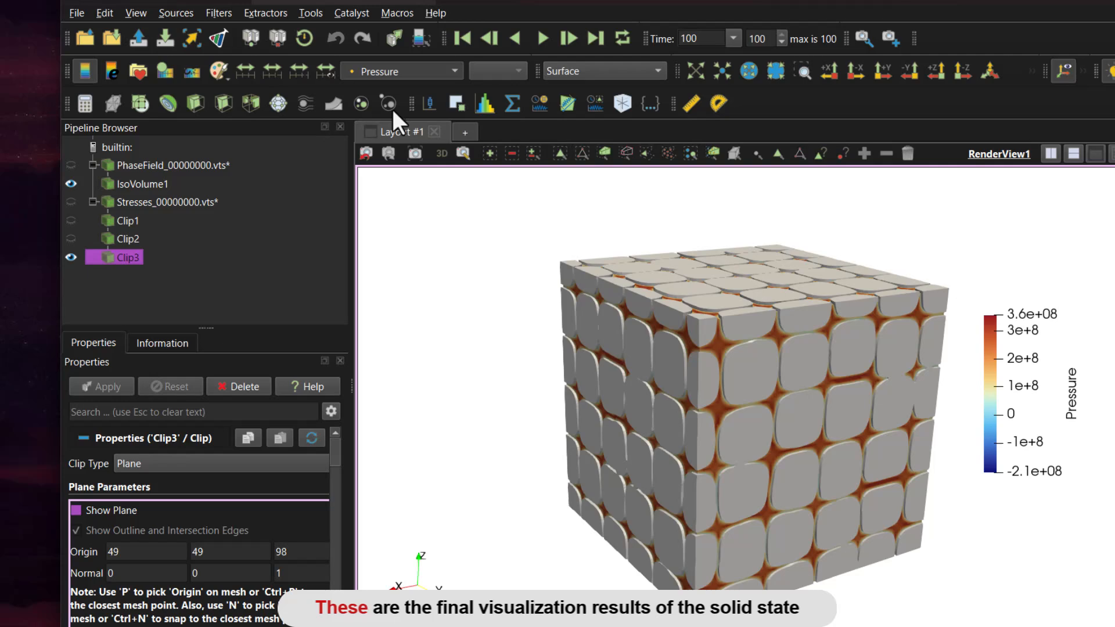
left_click(462, 38)
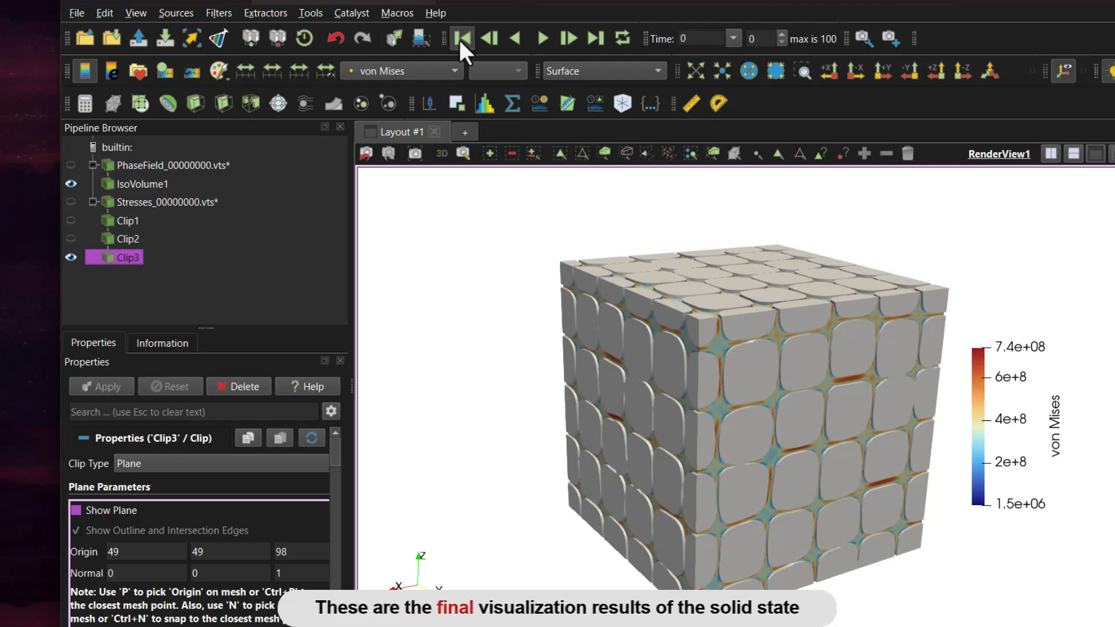